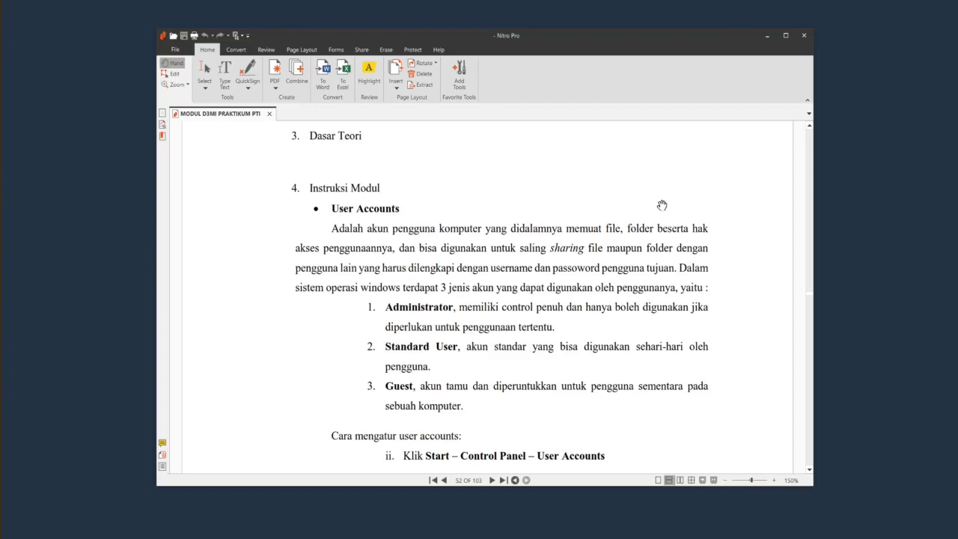
# Read page 52 of the PDF module to its end, then bring the Windows 7 VM forward.
pyautogui.scroll(-5, 580, 284)
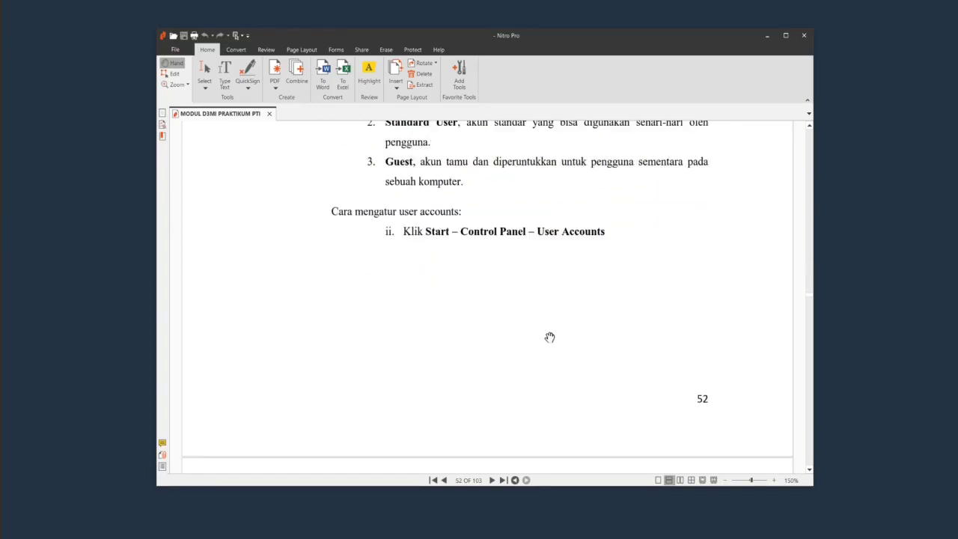
pyautogui.scroll(-2, 551, 327)
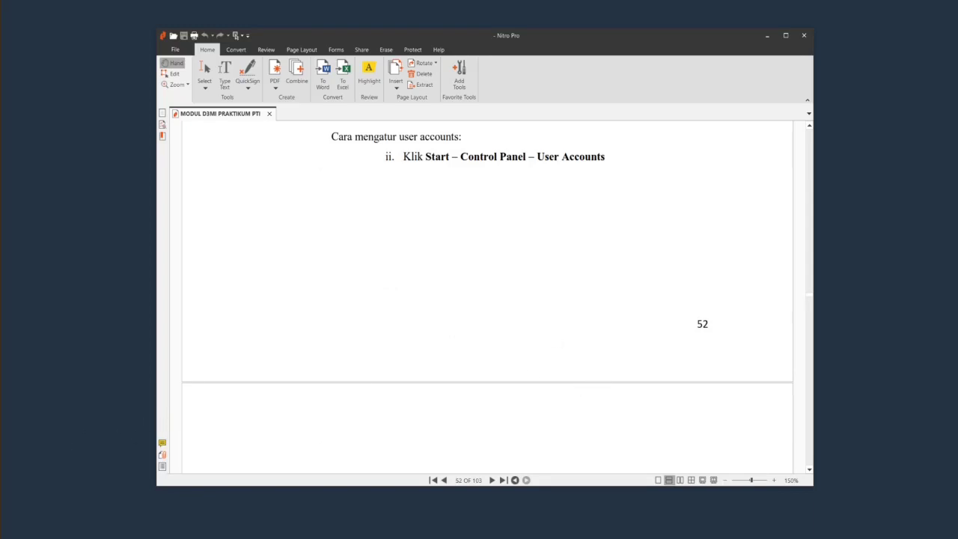
pyautogui.hotkey('alt', 'Tab')
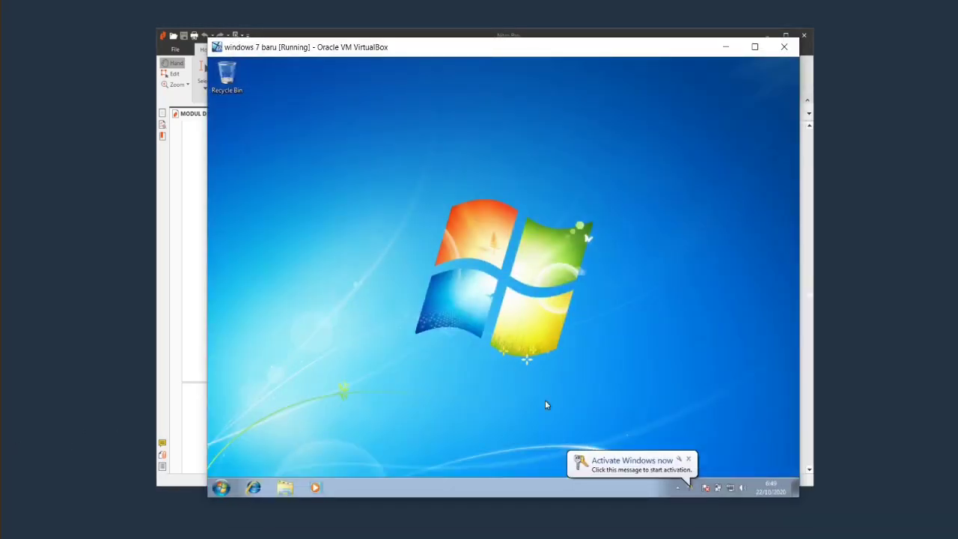
# Dismiss the Windows activation notice, reposition the VM window, and open the guest's Start menu.
pyautogui.click(687, 458)
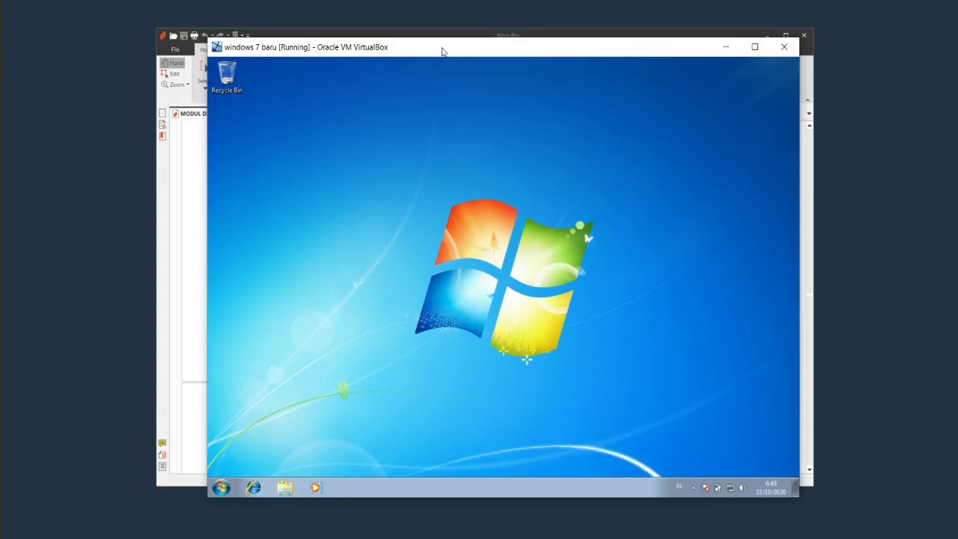
pyautogui.moveTo(442, 51); pyautogui.dragTo(433, 51)
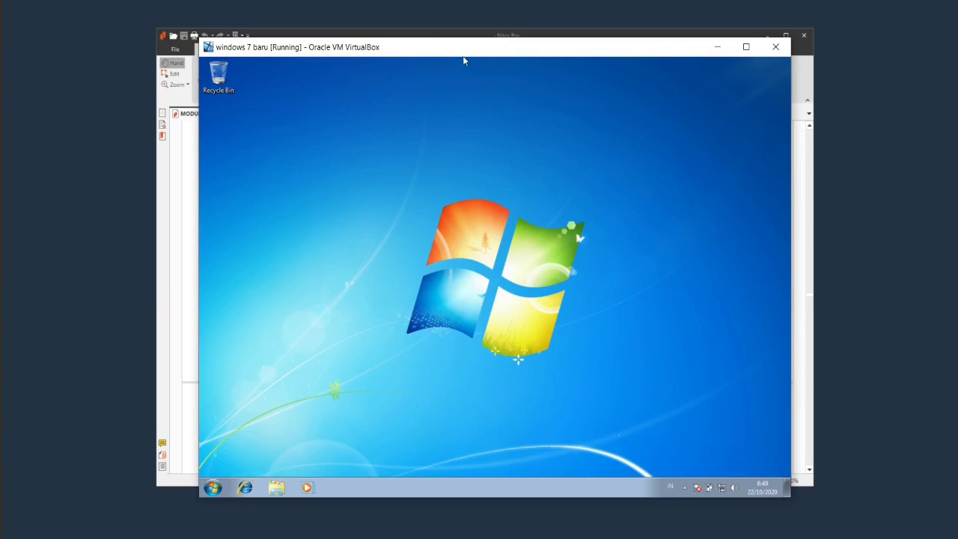
pyautogui.moveTo(468, 52); pyautogui.dragTo(465, 59)
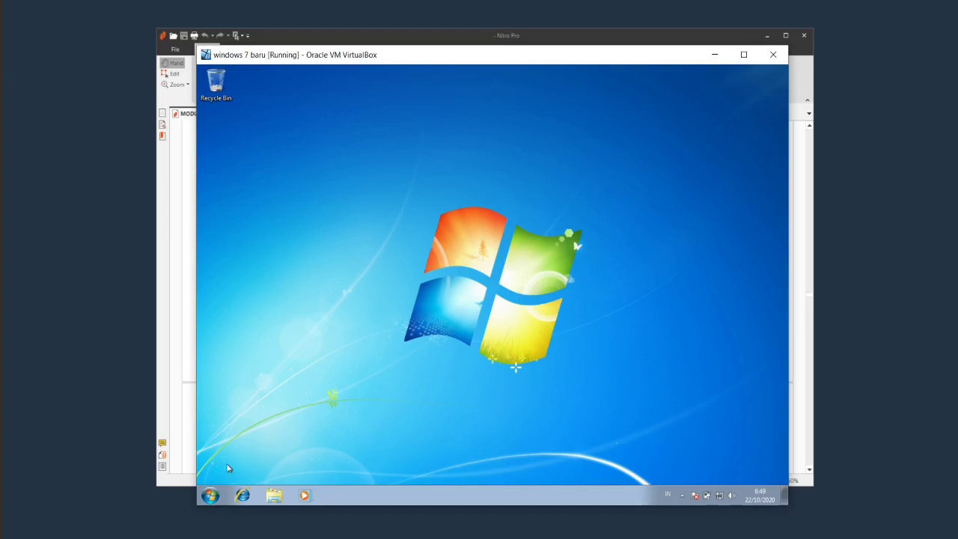
pyautogui.click(210, 496)
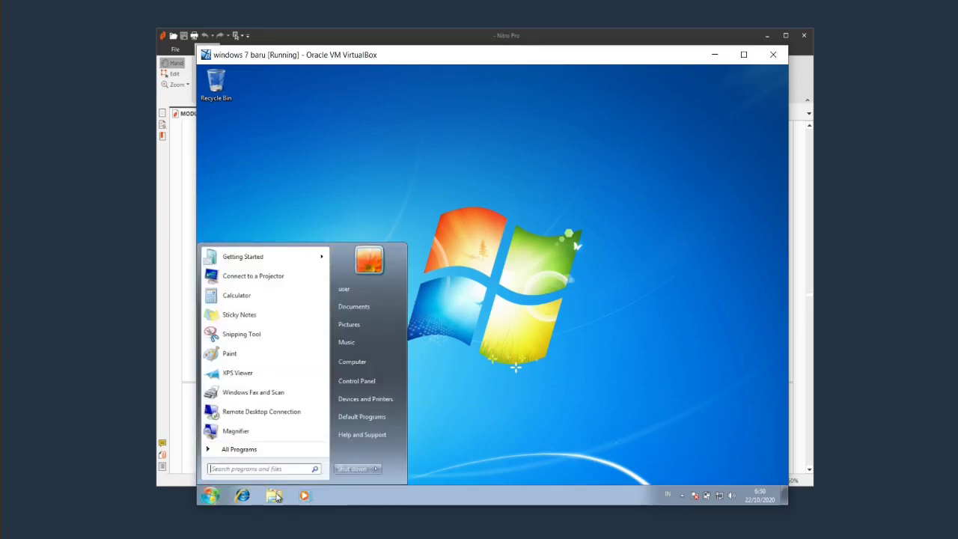
# Check the PDF's Control Panel image, then open Control Panel in the guest.
pyautogui.click(579, 41)
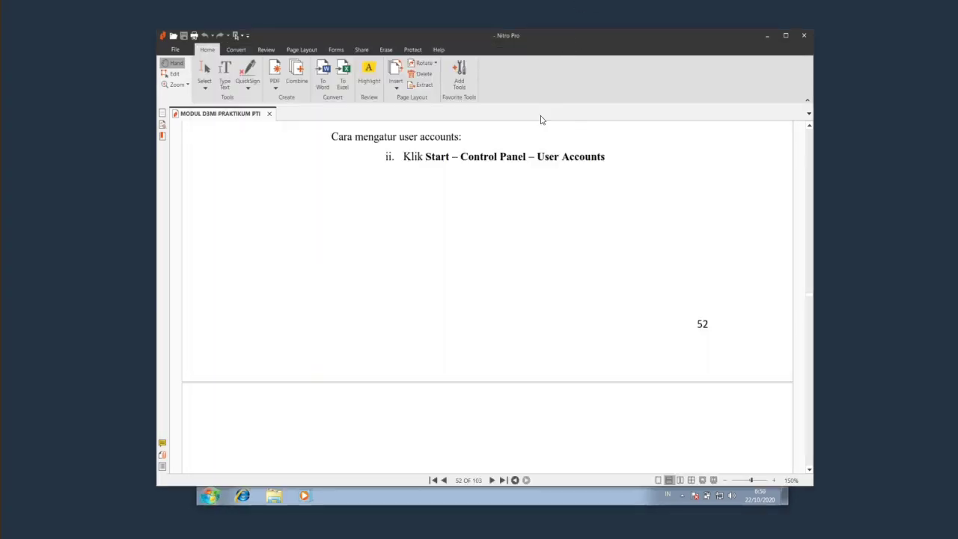
pyautogui.scroll(-1, 565, 174)
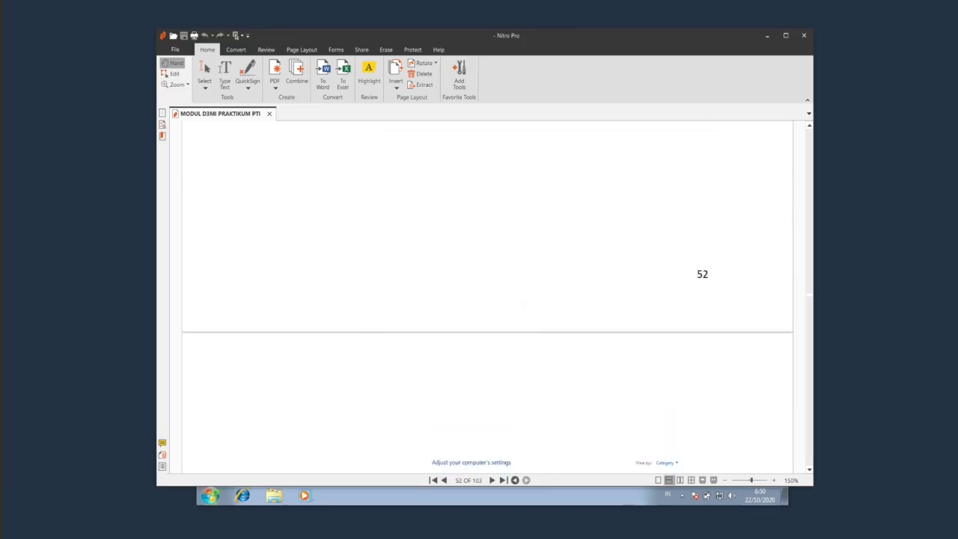
pyautogui.hotkey('alt', 'Tab')
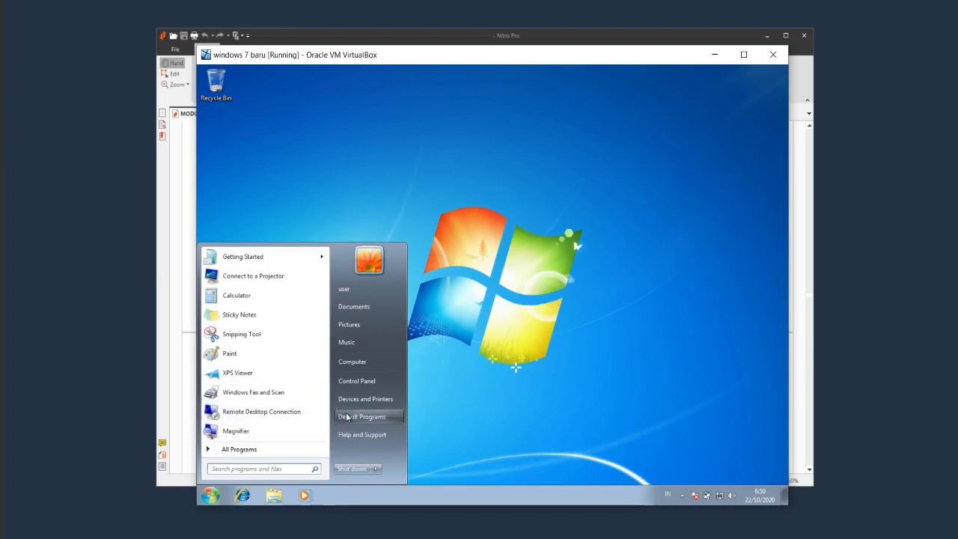
pyautogui.click(371, 381)
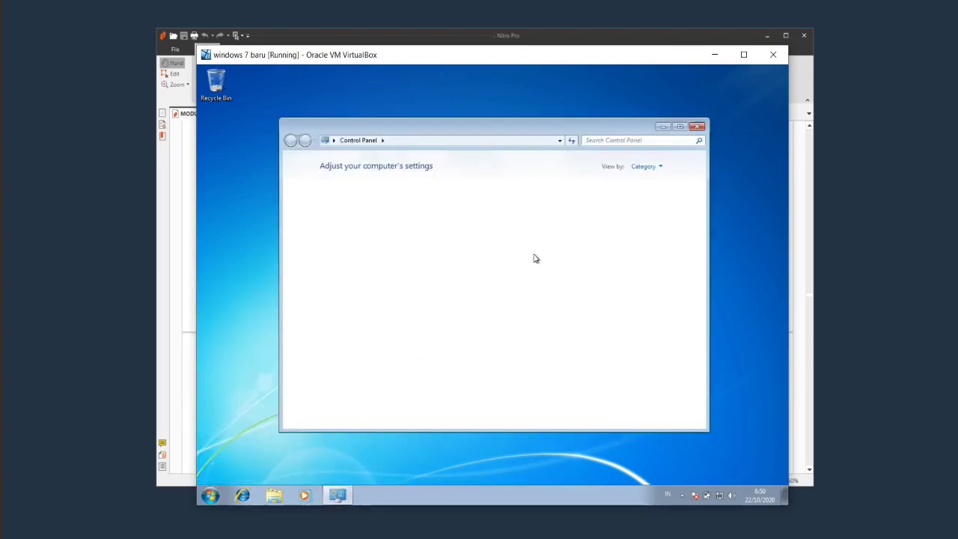
# Go through User Accounts and Family Safety > User Accounts > Manage another account.
pyautogui.click(586, 193)
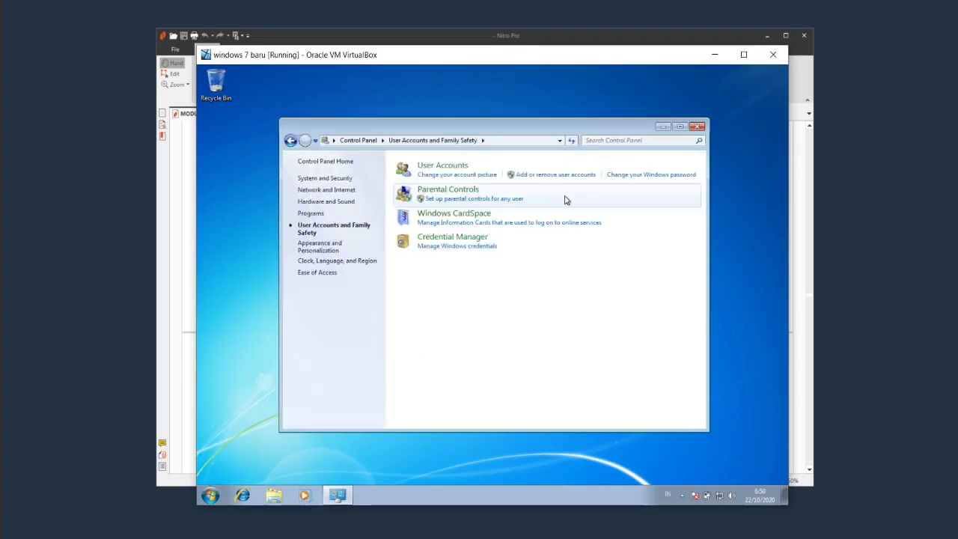
pyautogui.click(445, 170)
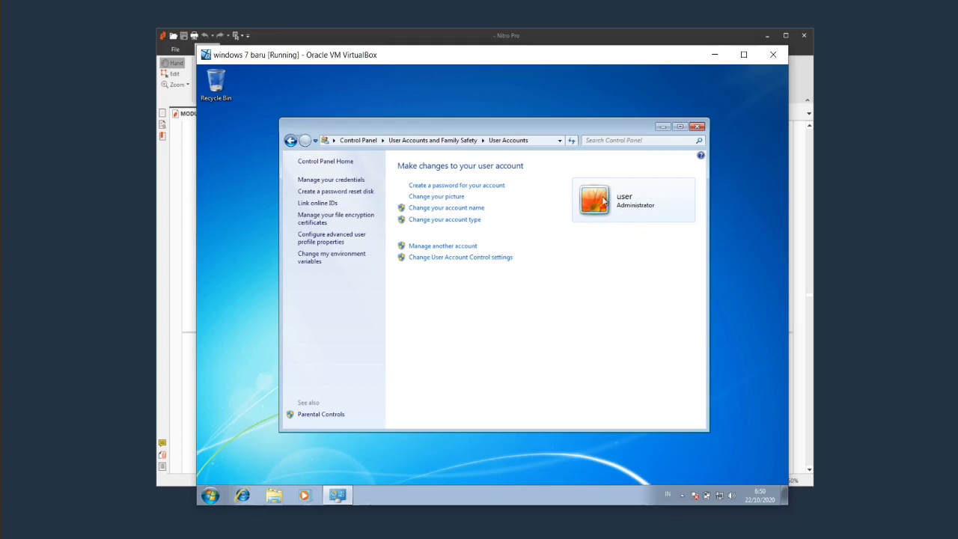
pyautogui.click(464, 248)
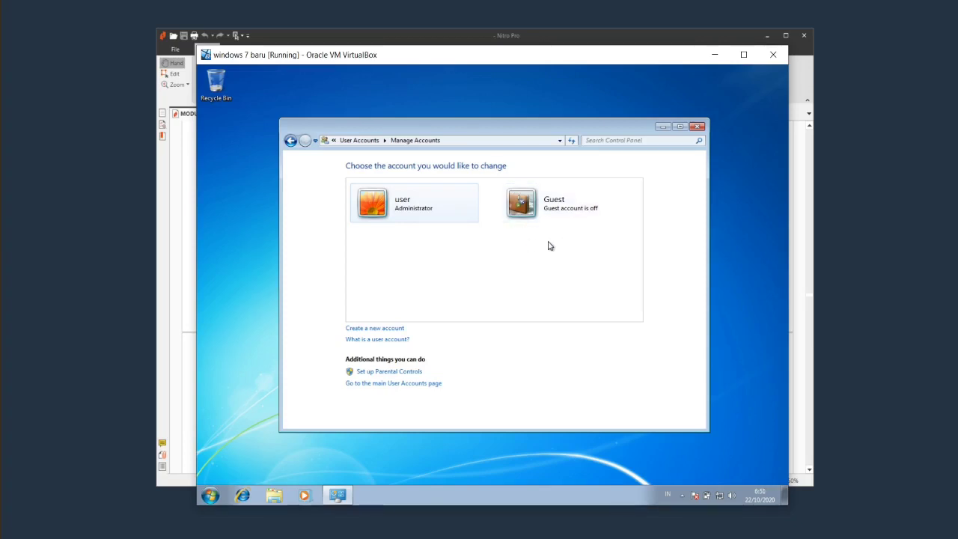
pyautogui.moveTo(463, 132)
pyautogui.mouseDown()
pyautogui.moveTo(473, 169)
pyautogui.moveTo(472, 118)
pyautogui.mouseUp()
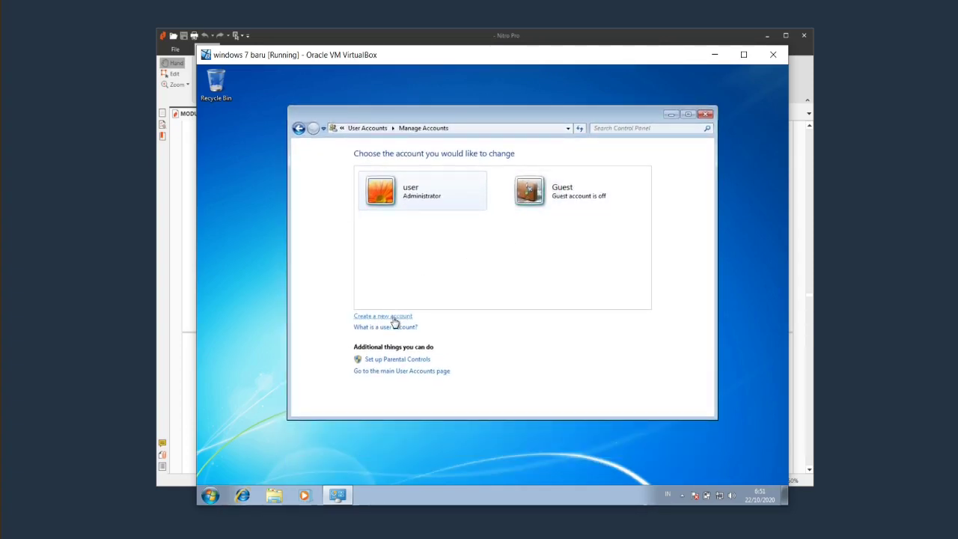
# Create a new Standard user account named 'windows'.
pyautogui.click(444, 323)
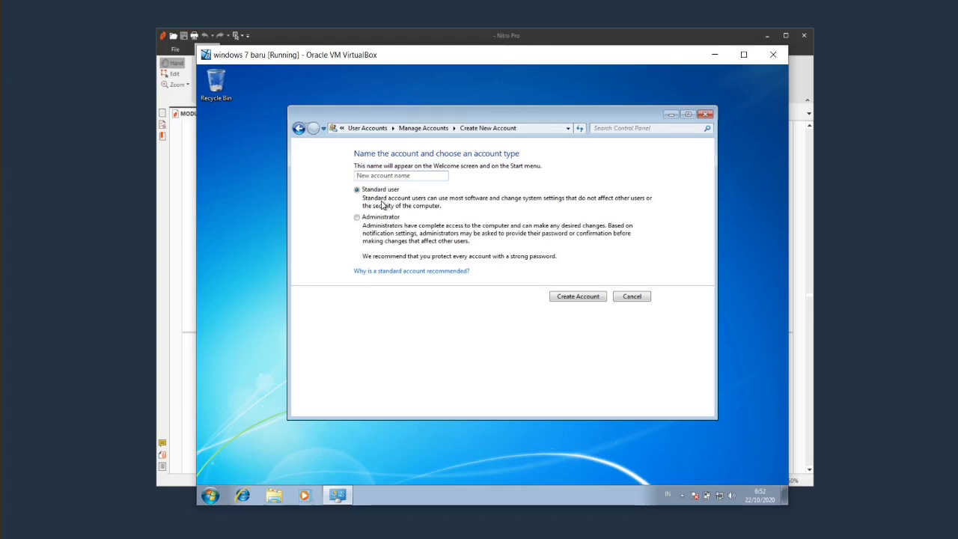
pyautogui.write('windows')
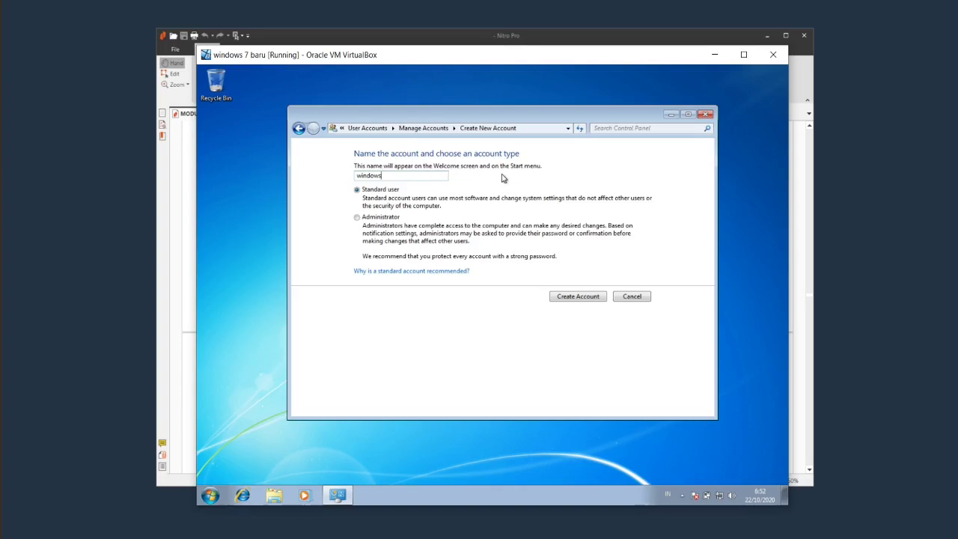
pyautogui.click(213, 498)
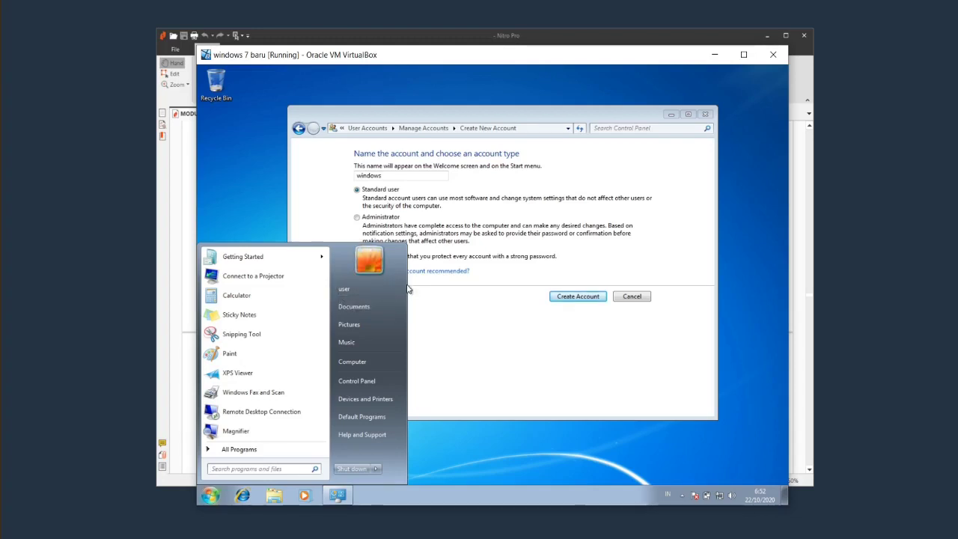
pyautogui.click(502, 351)
pyautogui.click(407, 177)
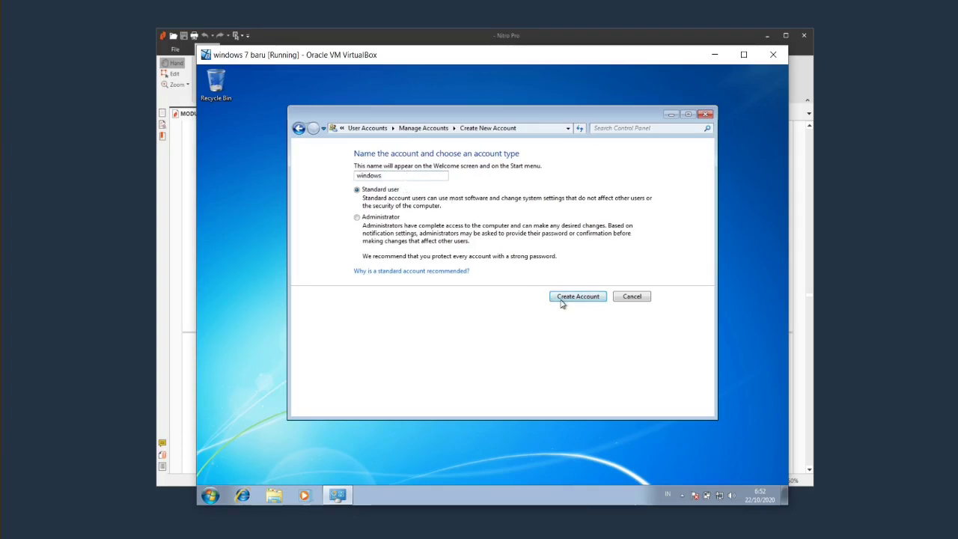
pyautogui.press('Return')
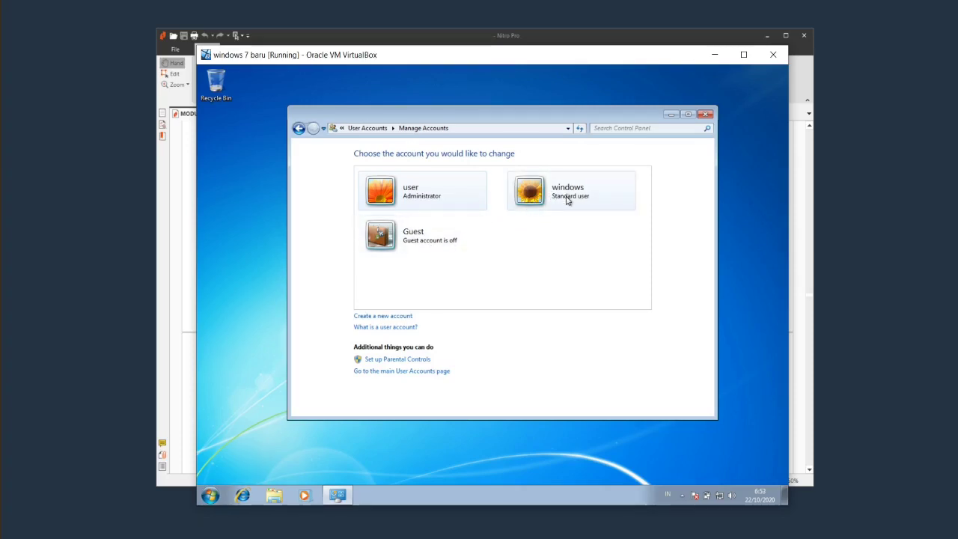
# Close Control Panel and use Switch user to log in as the 'windows' account.
pyautogui.click(706, 114)
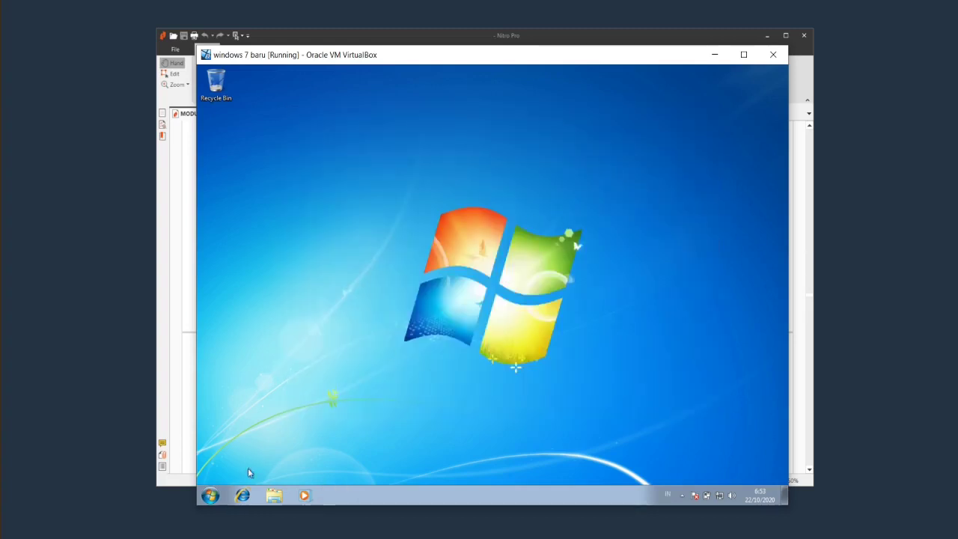
pyautogui.click(210, 496)
pyautogui.moveTo(371, 470)
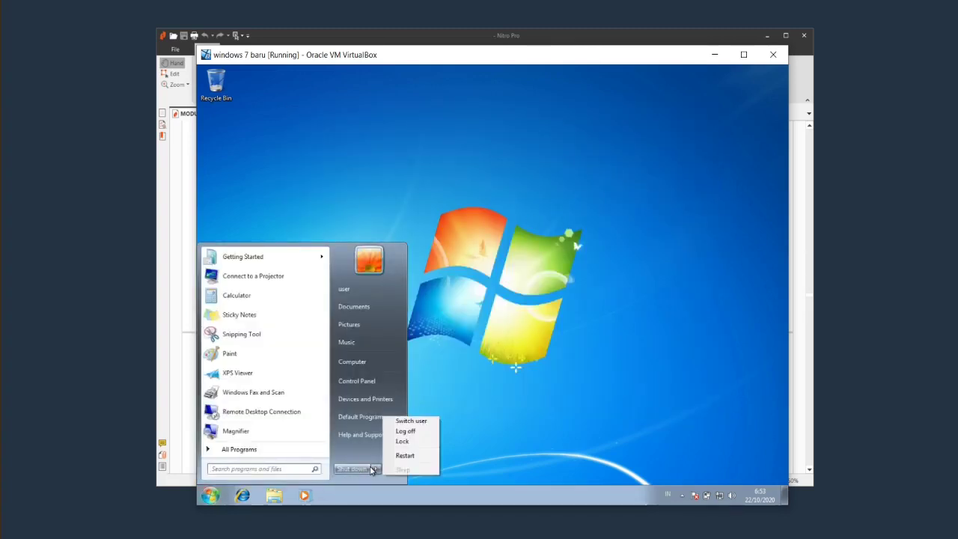
pyautogui.click(430, 423)
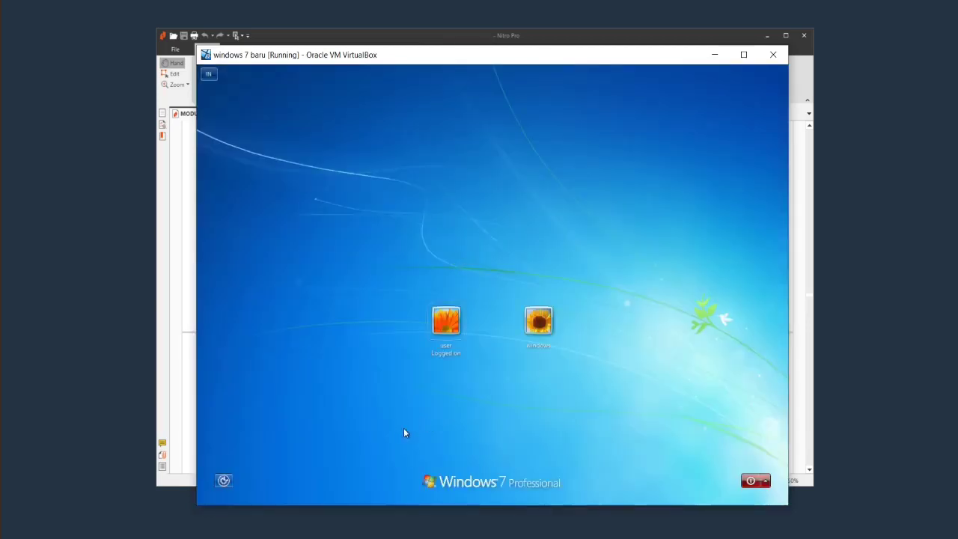
pyautogui.click(536, 332)
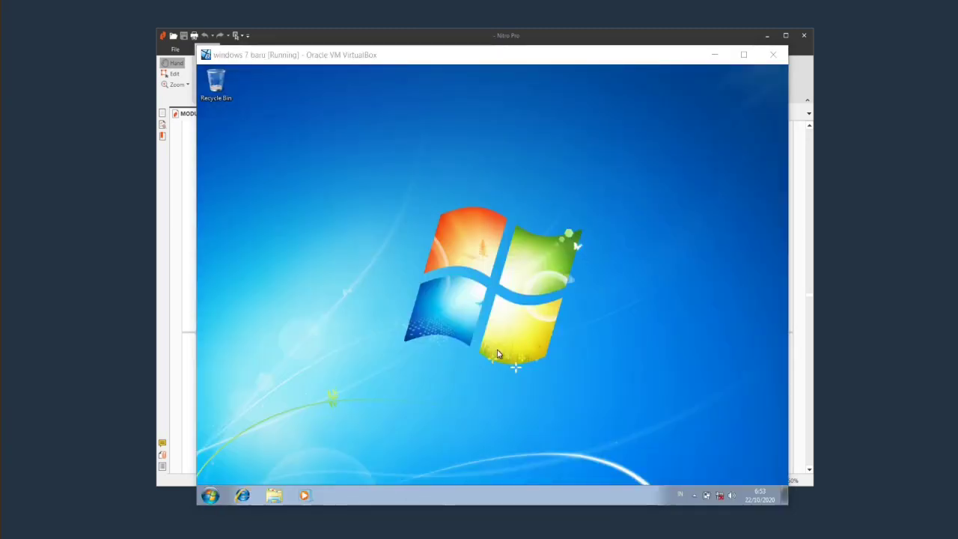
# As 'windows', open Control Panel > User Accounts and attempt a shield-marked administrator change.
pyautogui.click(206, 497)
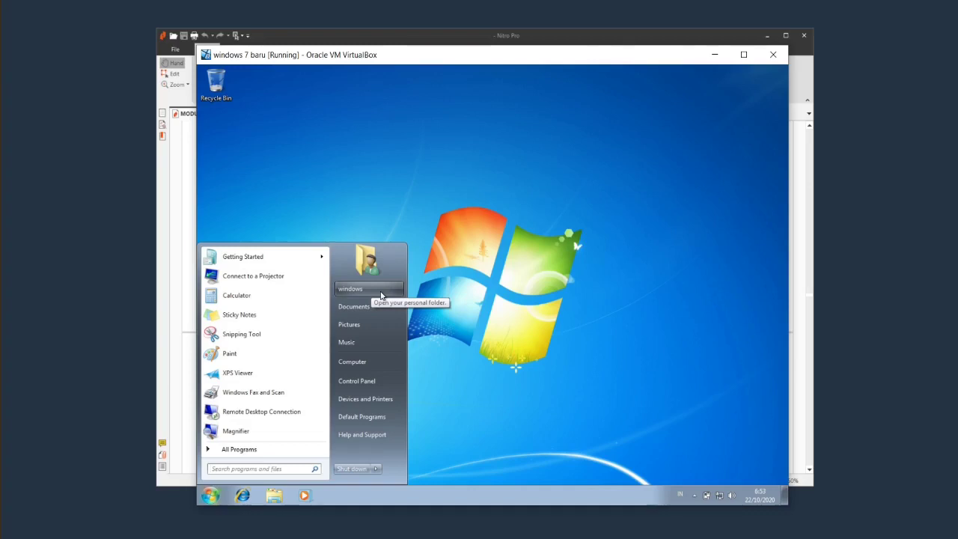
pyautogui.click(381, 380)
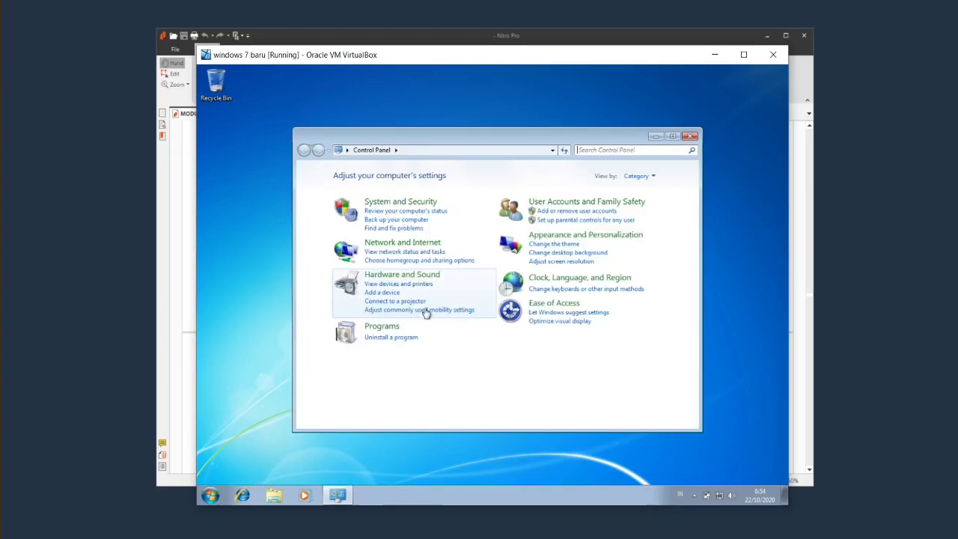
pyautogui.click(546, 204)
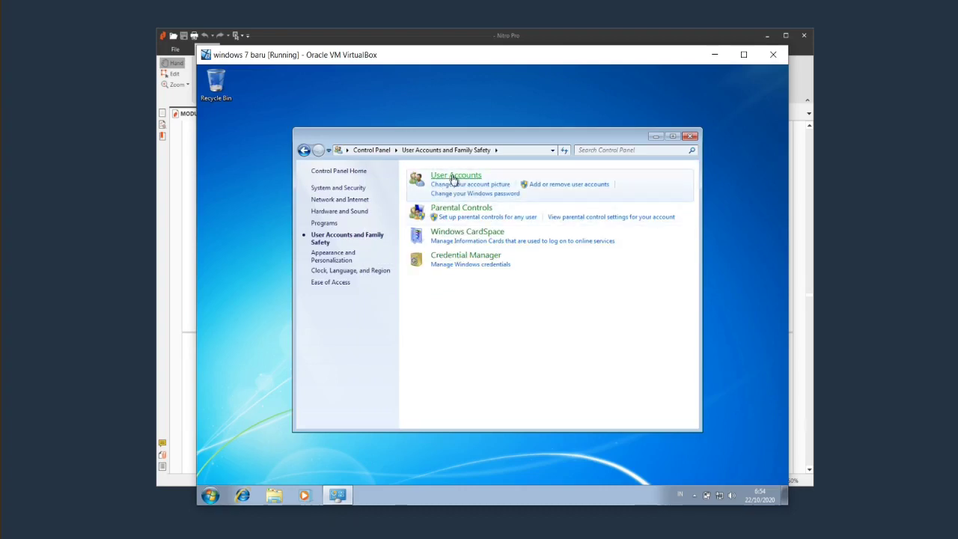
pyautogui.click(456, 175)
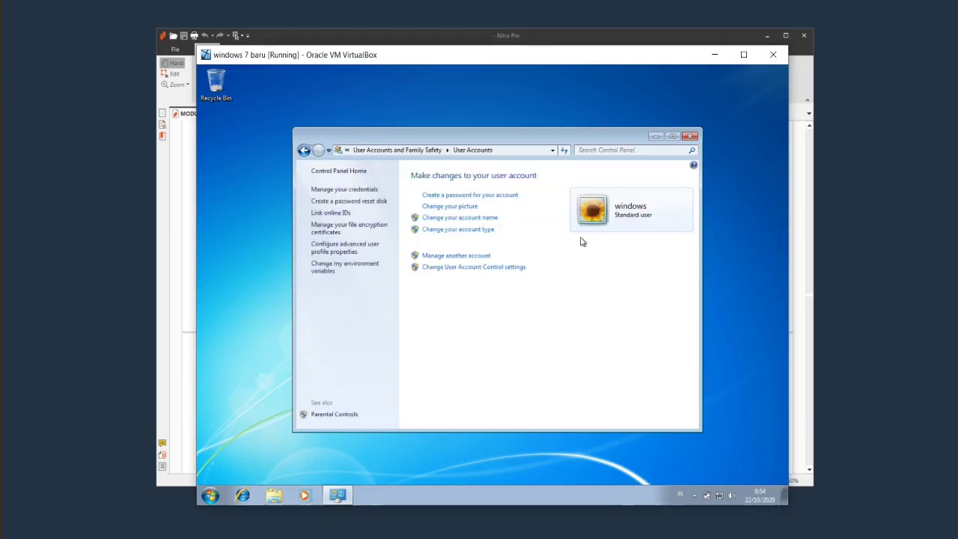
pyautogui.click(472, 257)
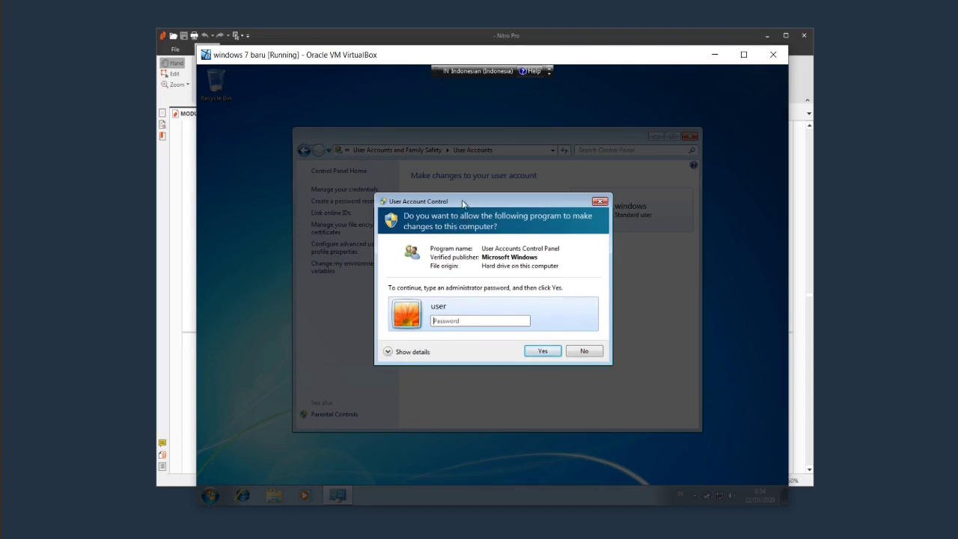
# Enter the administrator password in the UAC prompt and approve it with Yes.
pyautogui.moveTo(462, 203); pyautogui.dragTo(465, 175)
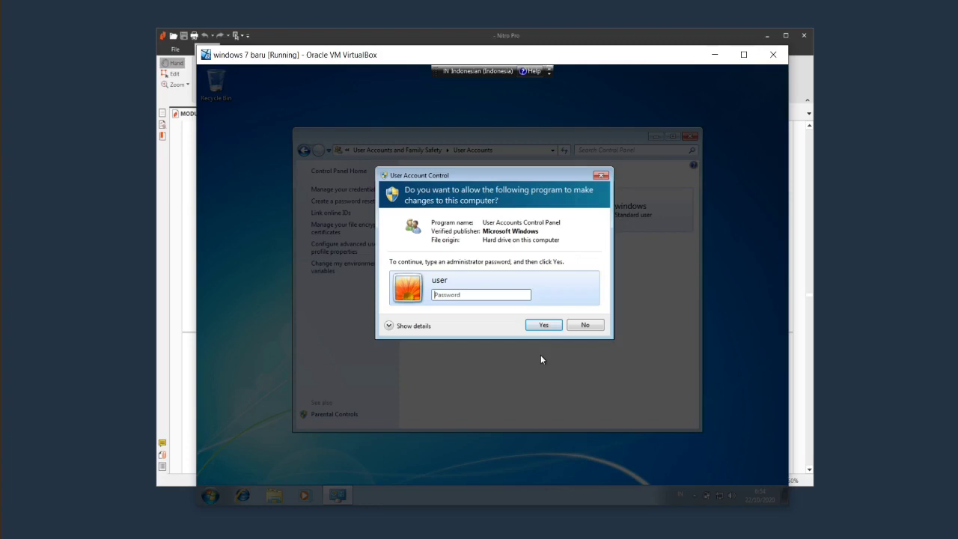
pyautogui.click(467, 296)
pyautogui.click(471, 304)
pyautogui.click(544, 326)
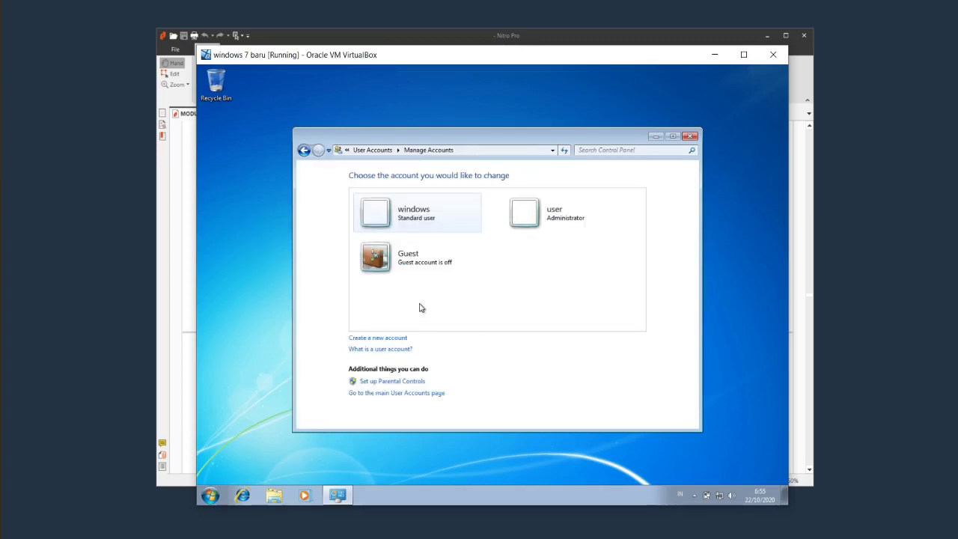
# Close the User Accounts window and open Explorer to the Downloads folder.
pyautogui.click(303, 150)
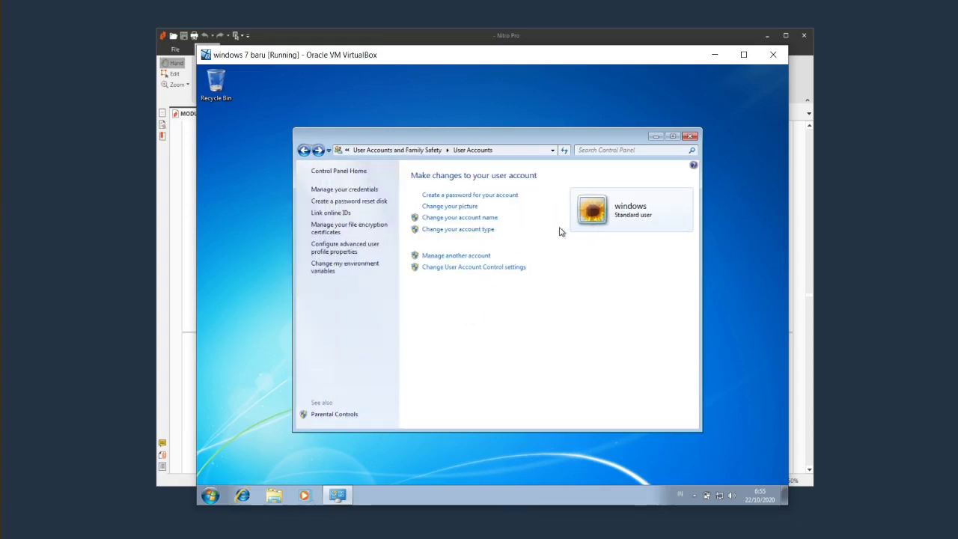
pyautogui.click(690, 136)
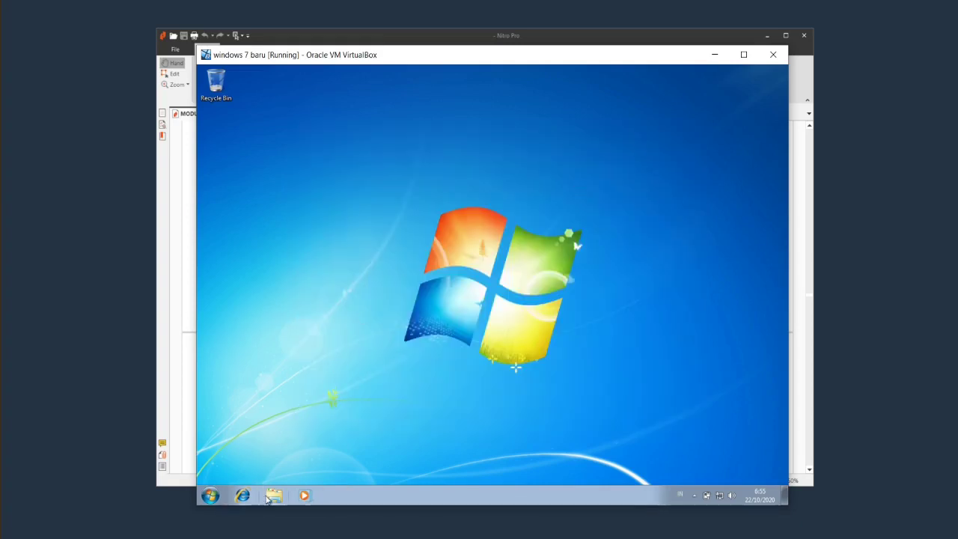
pyautogui.click(274, 495)
pyautogui.click(337, 208)
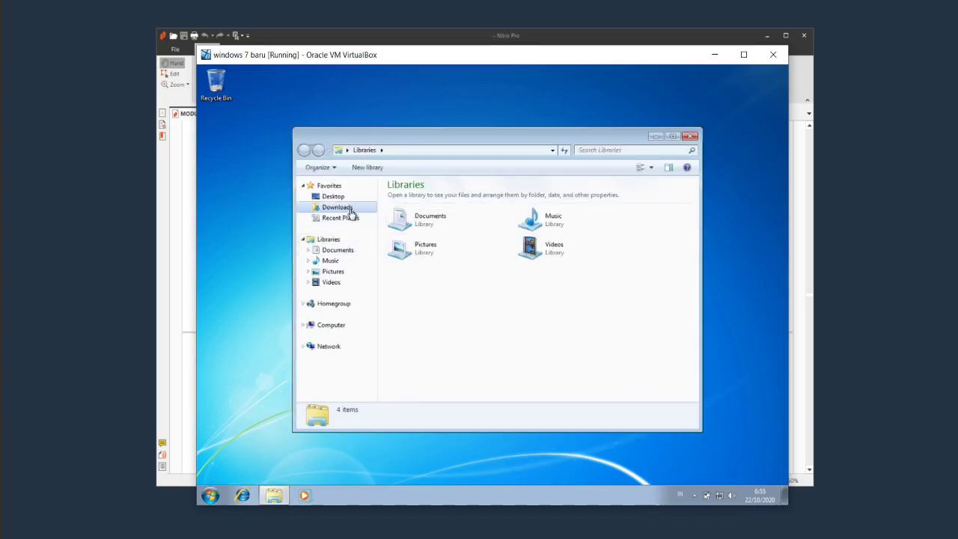
# Browse Recent Places, Desktop, Downloads and Documents, finding the windows account's folders empty.
pyautogui.click(340, 221)
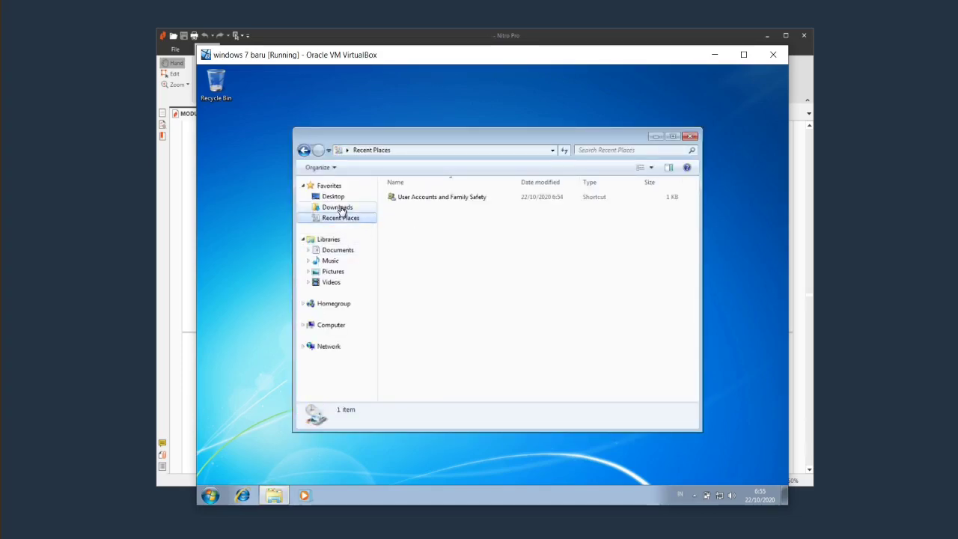
pyautogui.click(337, 207)
pyautogui.click(333, 196)
pyautogui.click(352, 209)
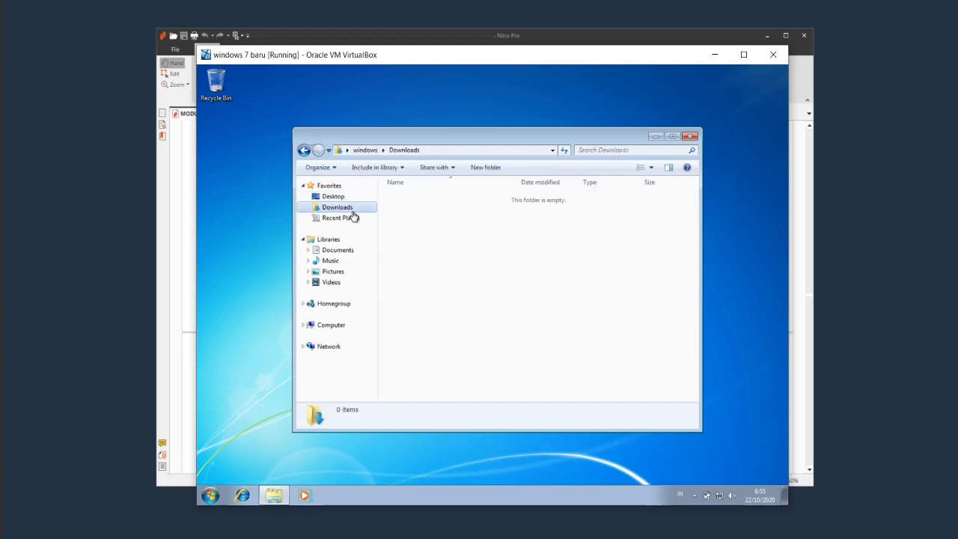
pyautogui.click(354, 217)
pyautogui.click(344, 207)
pyautogui.click(362, 253)
pyautogui.click(344, 208)
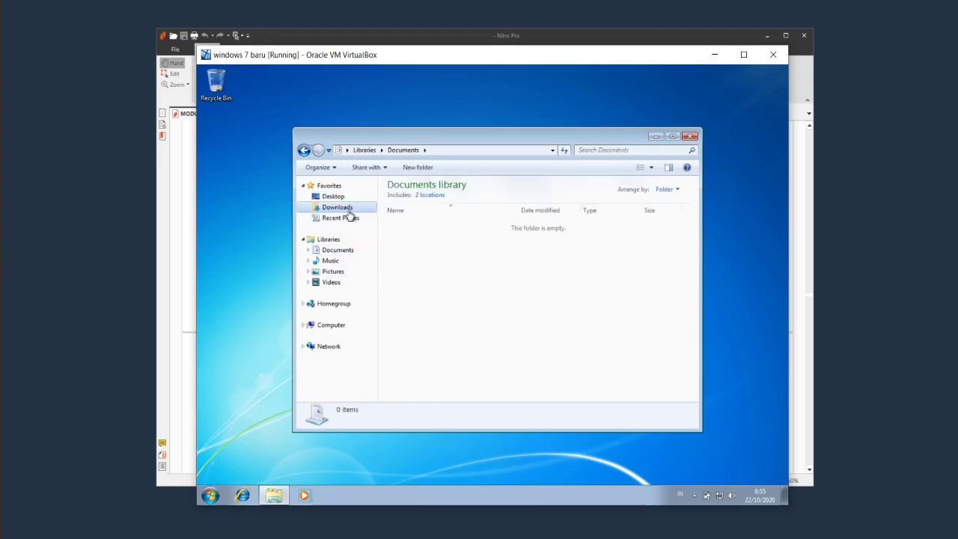
# Open and dismiss the Start menu, then close the Explorer window.
pyautogui.click(210, 495)
pyautogui.click(579, 297)
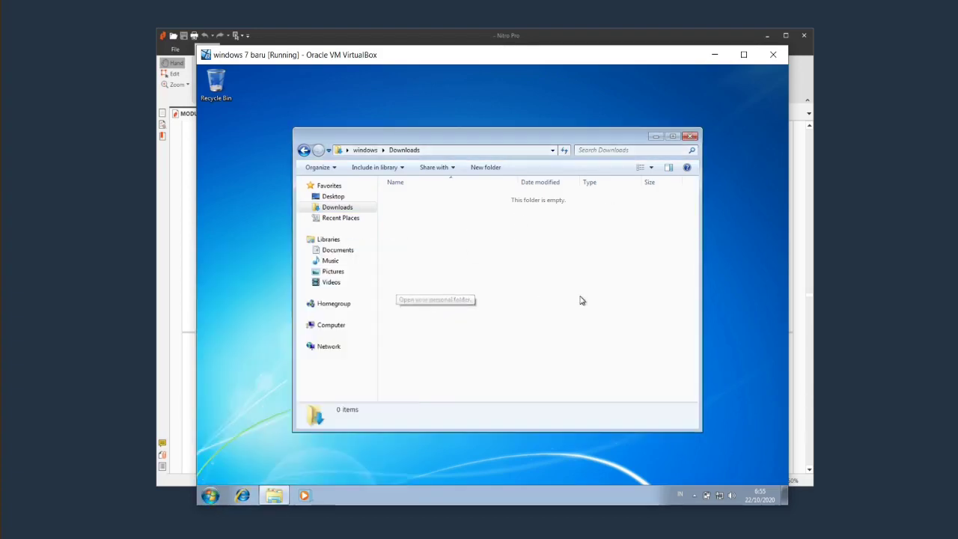
pyautogui.click(690, 138)
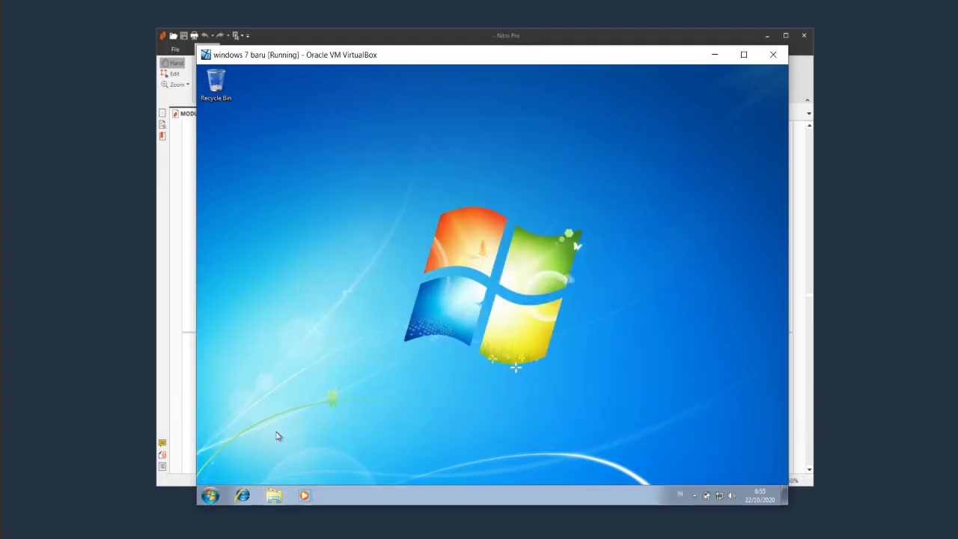
# Use Switch user from the Start menu to sign in as the administrator account 'user'.
pyautogui.click(210, 495)
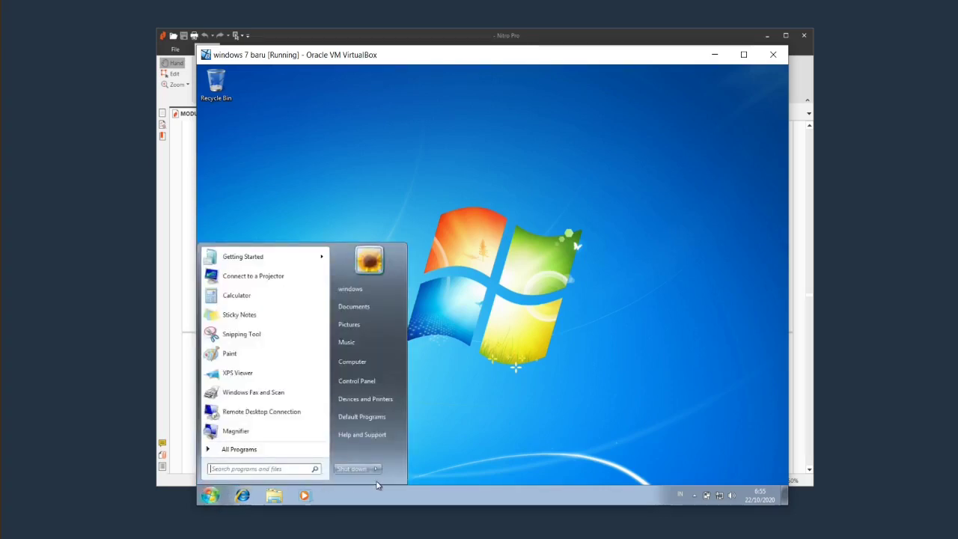
pyautogui.moveTo(378, 472)
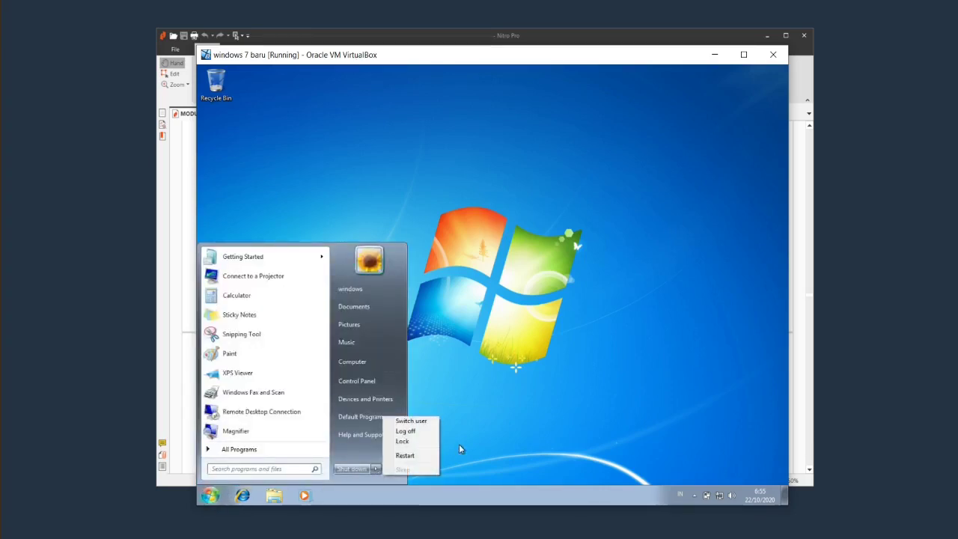
pyautogui.click(422, 421)
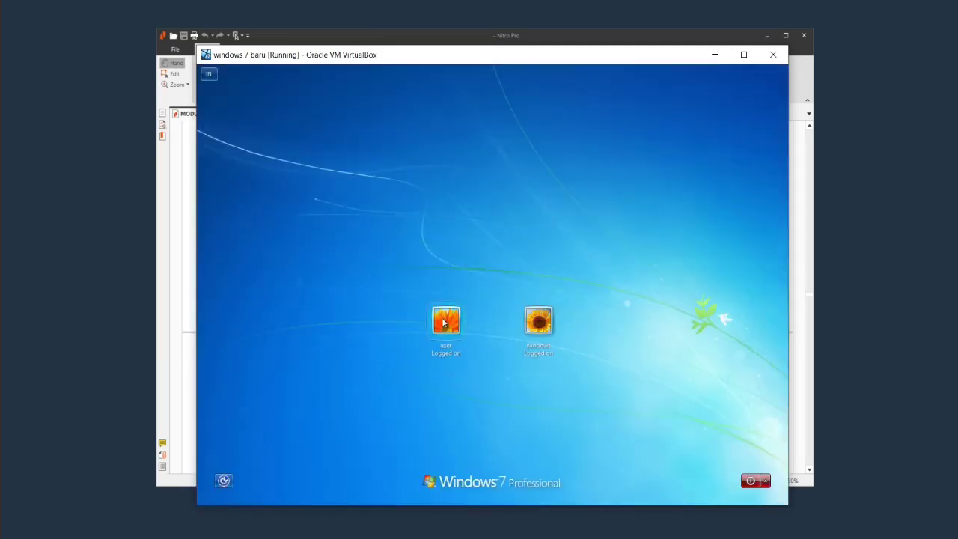
pyautogui.click(444, 320)
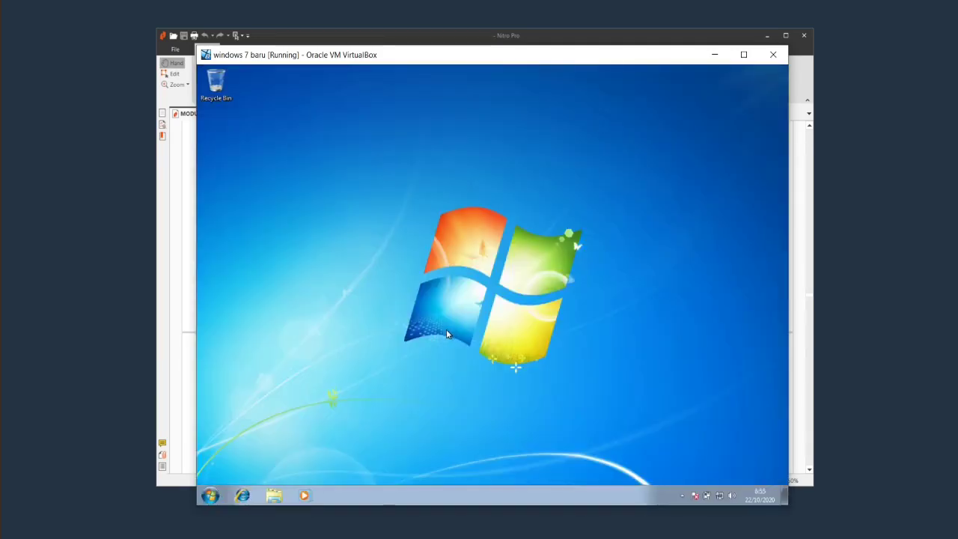
# Open user's Downloads in Explorer and select, then deselect, BraveBrowserSetup and wrar591.
pyautogui.click(274, 498)
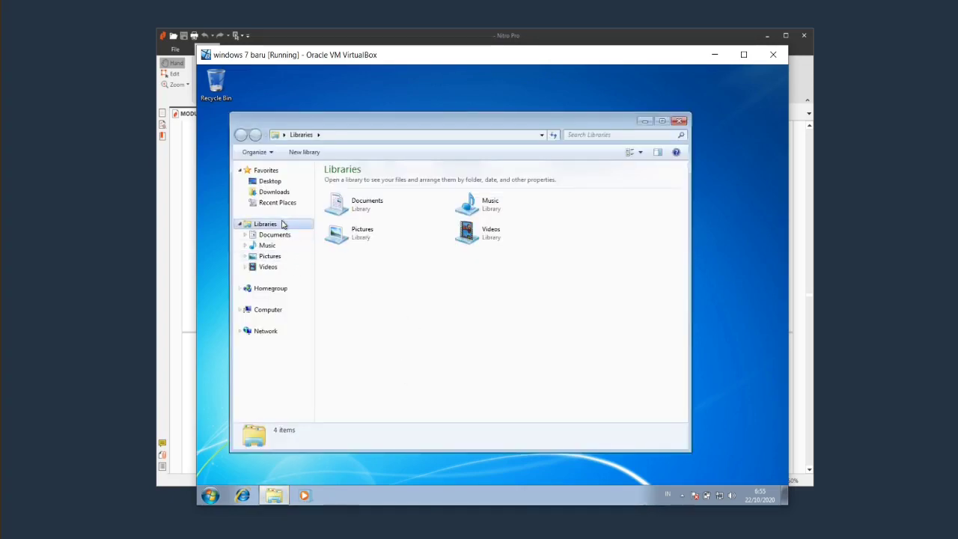
pyautogui.click(282, 193)
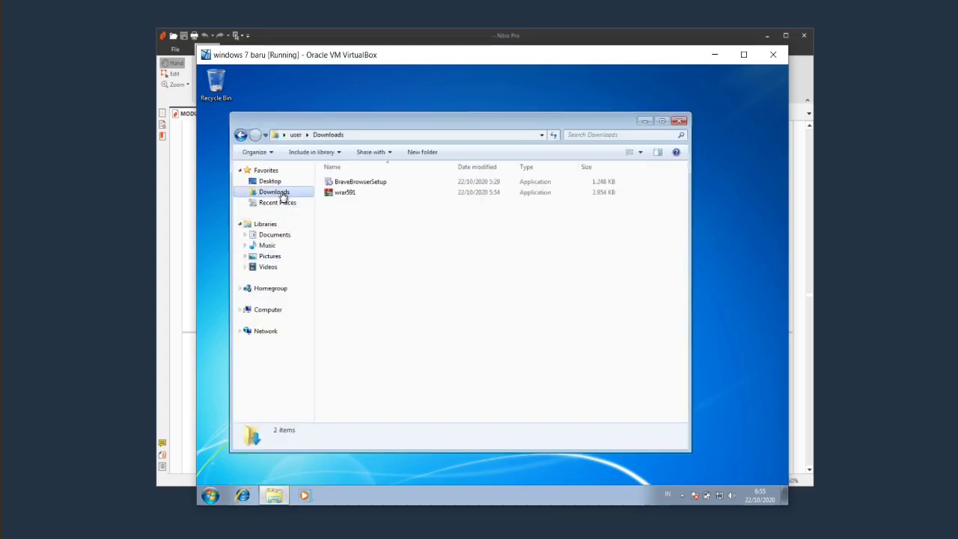
pyautogui.click(388, 196)
pyautogui.click(383, 237)
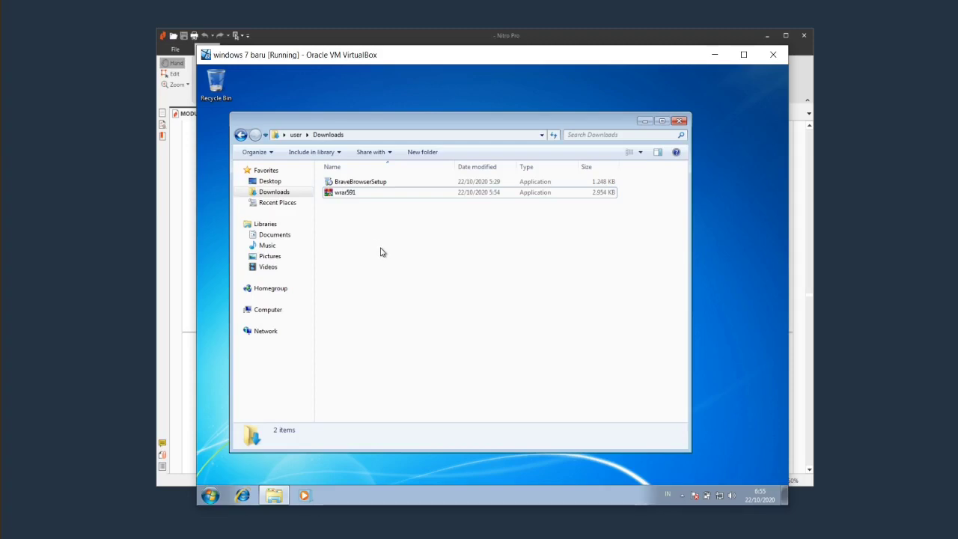
pyautogui.moveTo(349, 216); pyautogui.dragTo(417, 176)
pyautogui.click(390, 262)
# Open Local Disk (C:) from Computer and go into its Users folder.
pyautogui.click(276, 312)
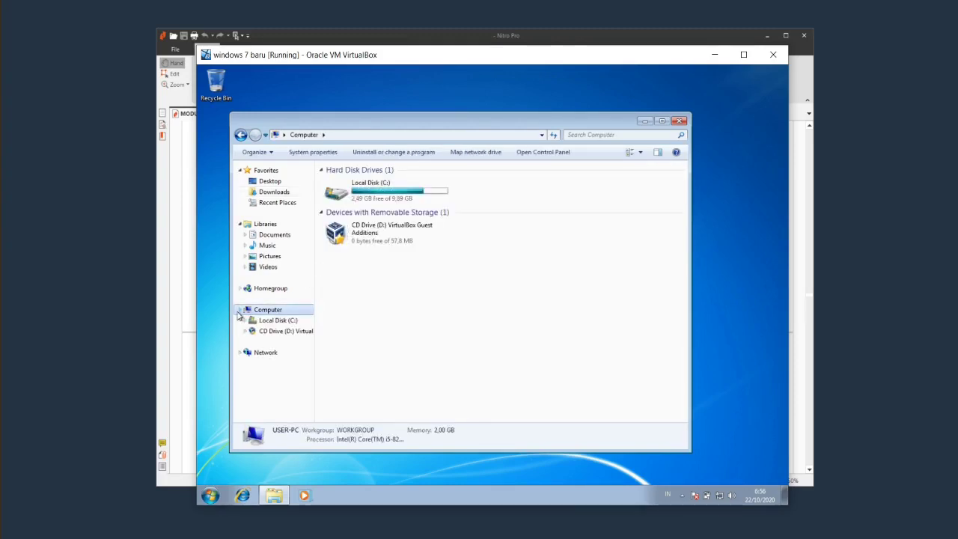
pyautogui.click(283, 320)
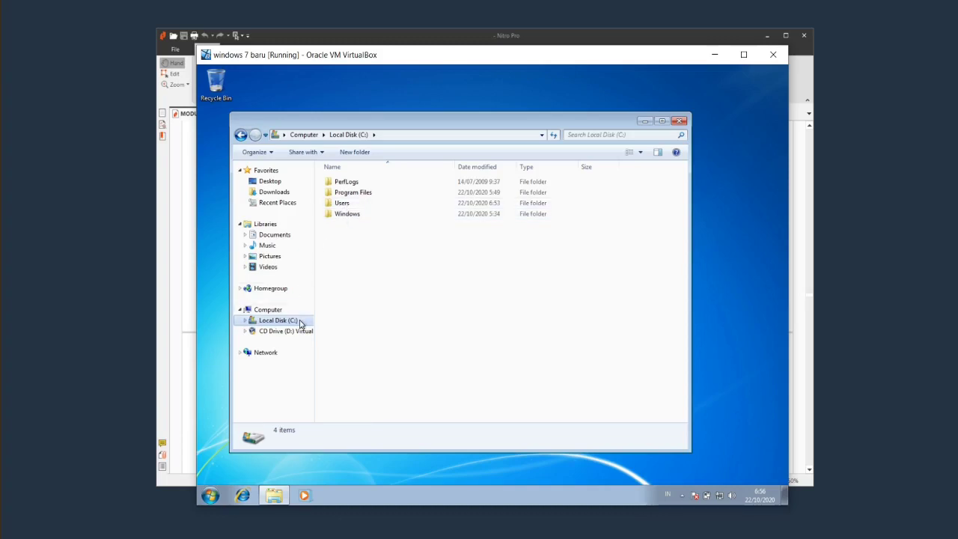
pyautogui.click(340, 207)
pyautogui.doubleClick(340, 207)
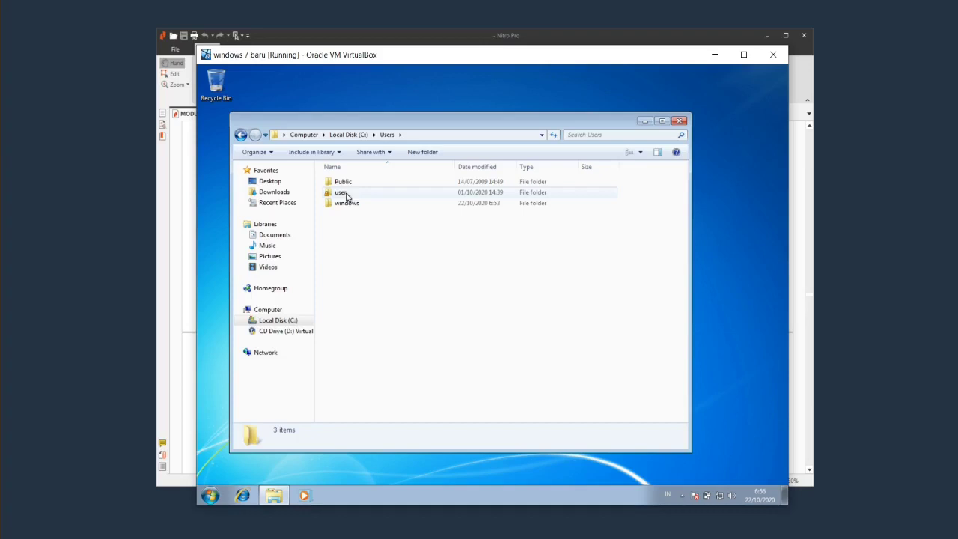
# Open the standard account's windows user folder, granting permanent access to it.
pyautogui.click(345, 193)
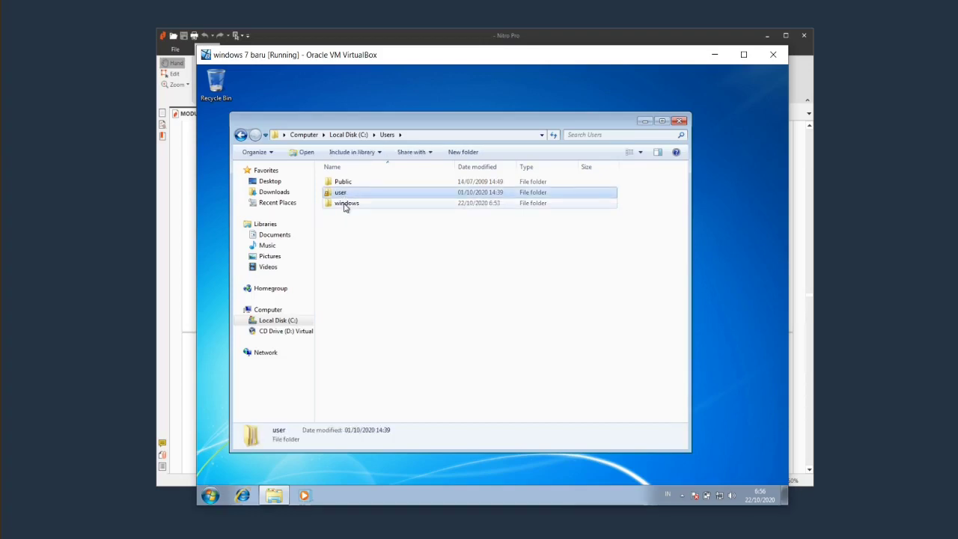
pyautogui.click(344, 204)
pyautogui.click(347, 184)
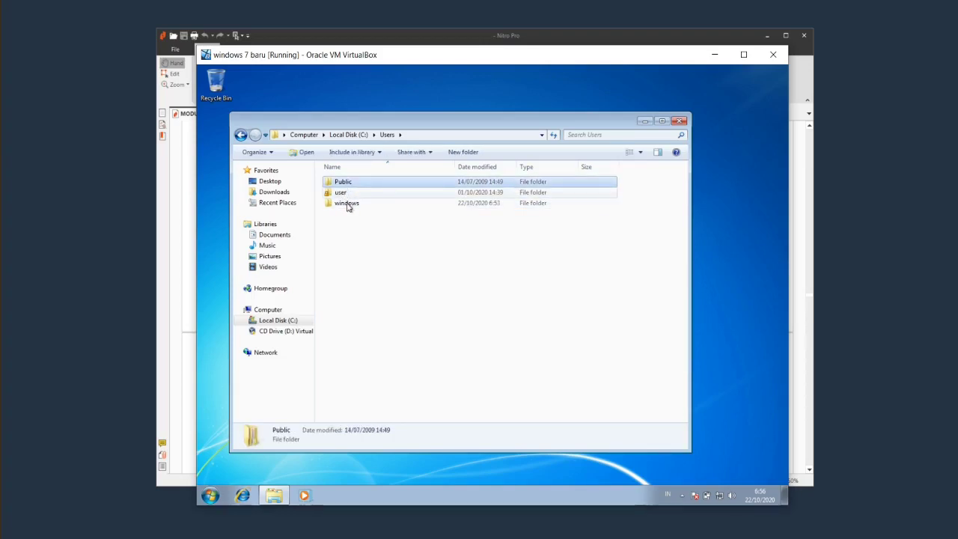
pyautogui.click(342, 195)
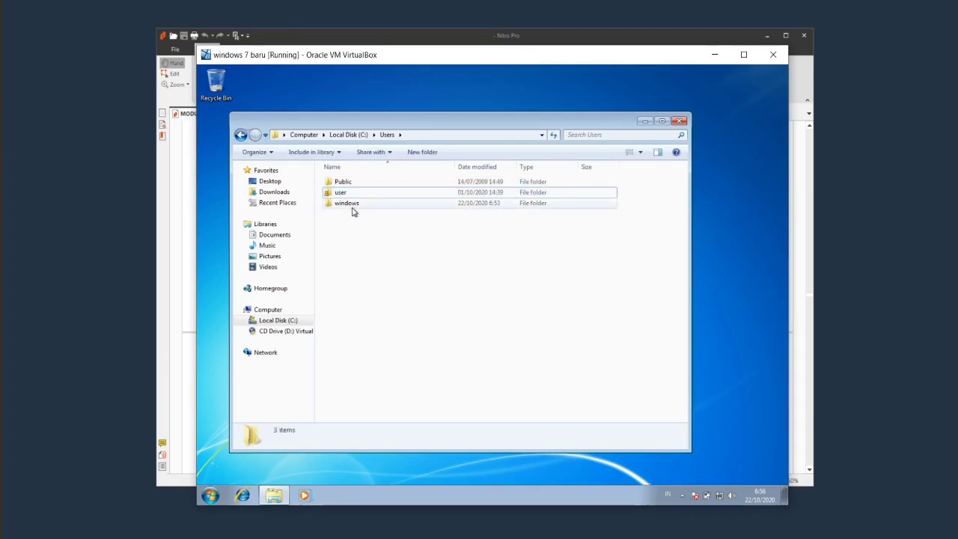
pyautogui.click(353, 206)
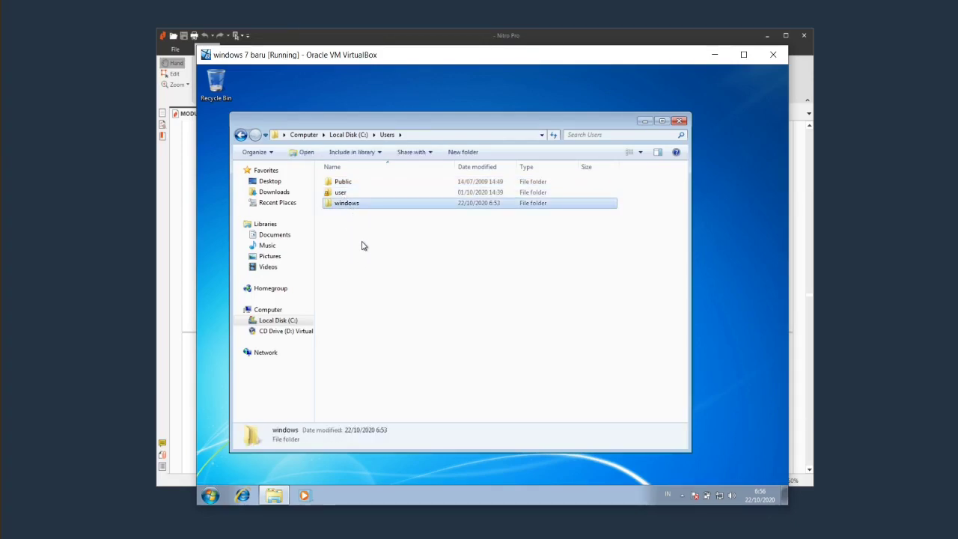
pyautogui.doubleClick(362, 204)
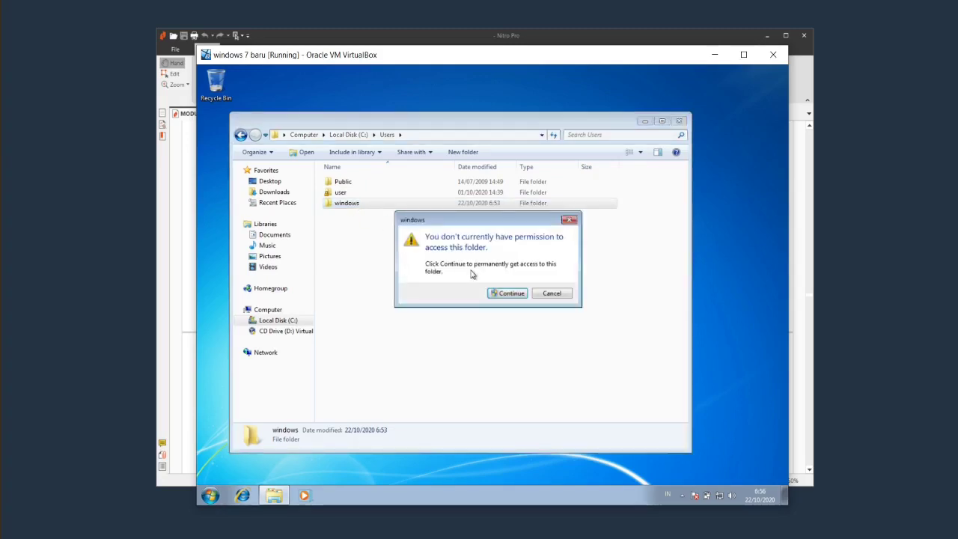
pyautogui.click(515, 293)
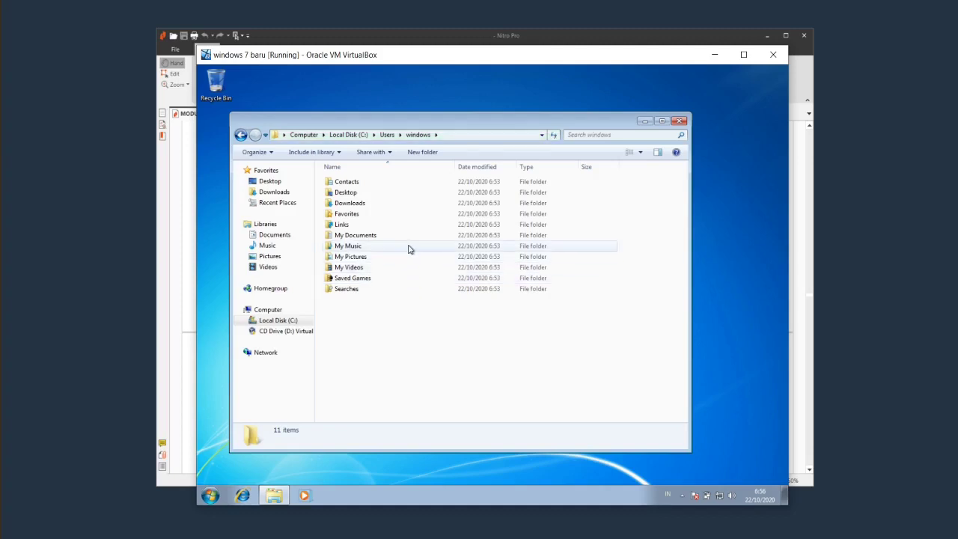
# Look inside the windows Downloads folder, then go back up to the C: drive root.
pyautogui.doubleClick(374, 208)
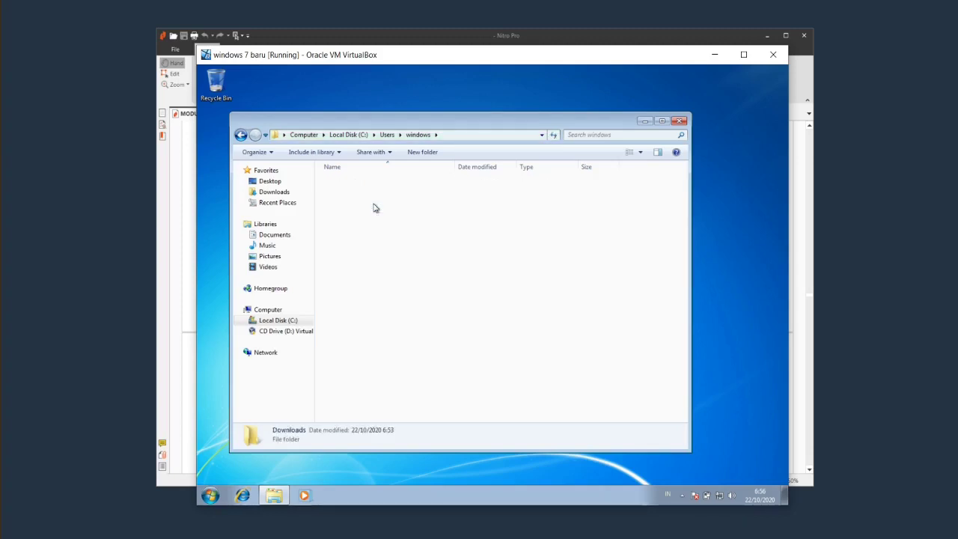
pyautogui.click(240, 135)
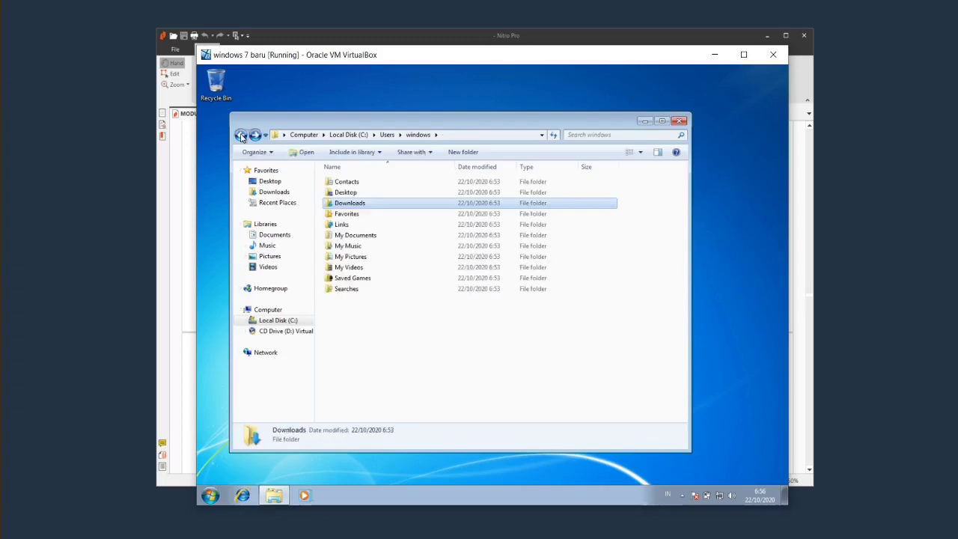
pyautogui.click(532, 371)
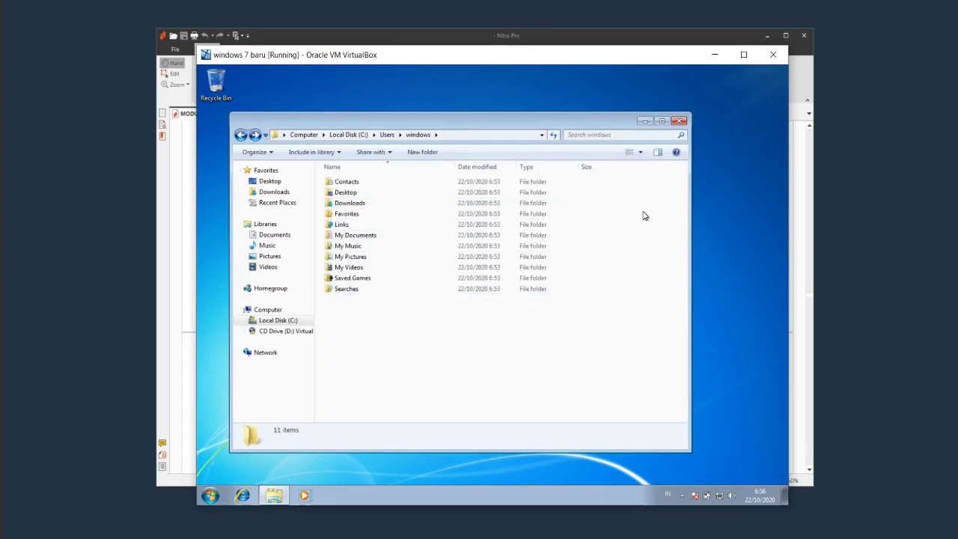
pyautogui.click(349, 135)
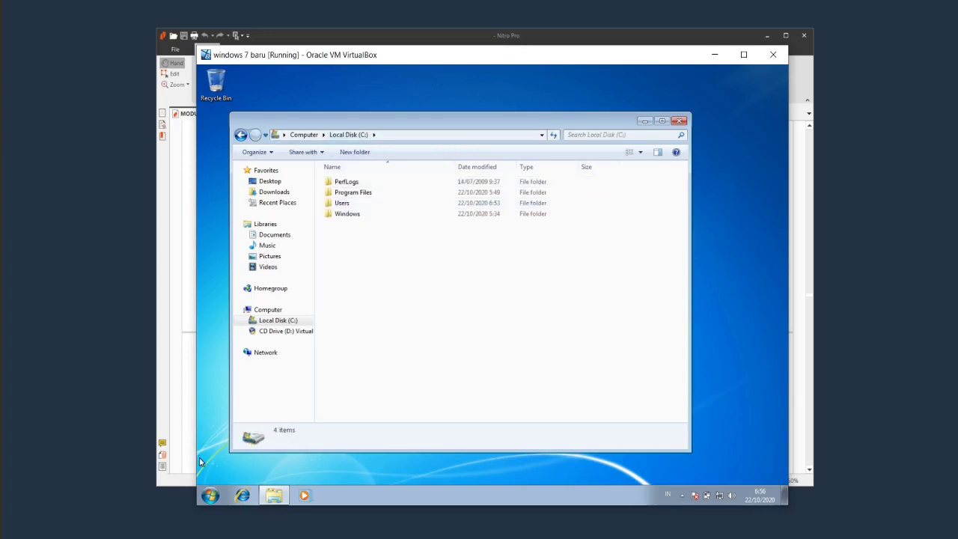
pyautogui.click(210, 494)
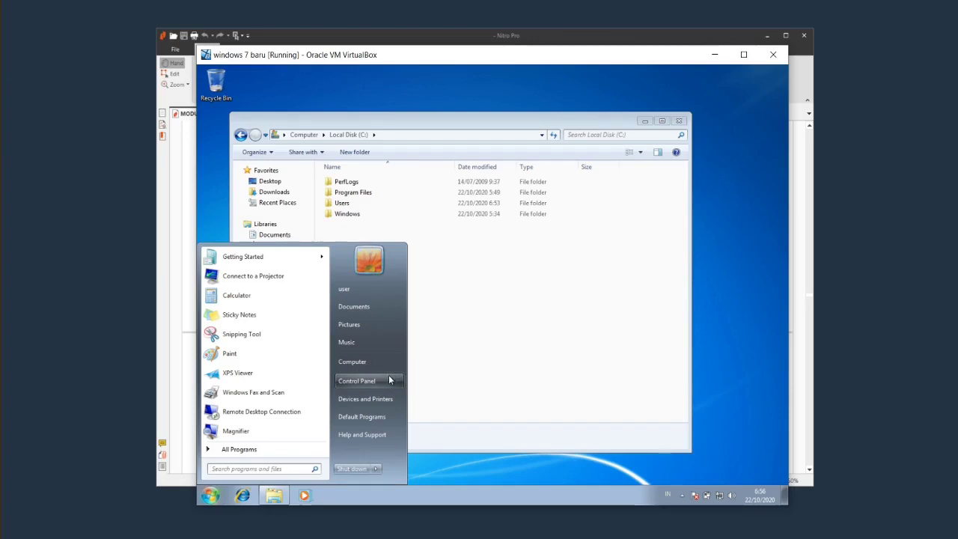
# Open Control Panel > User Accounts and Family Safety > User Accounts for the Administrator account.
pyautogui.click(357, 380)
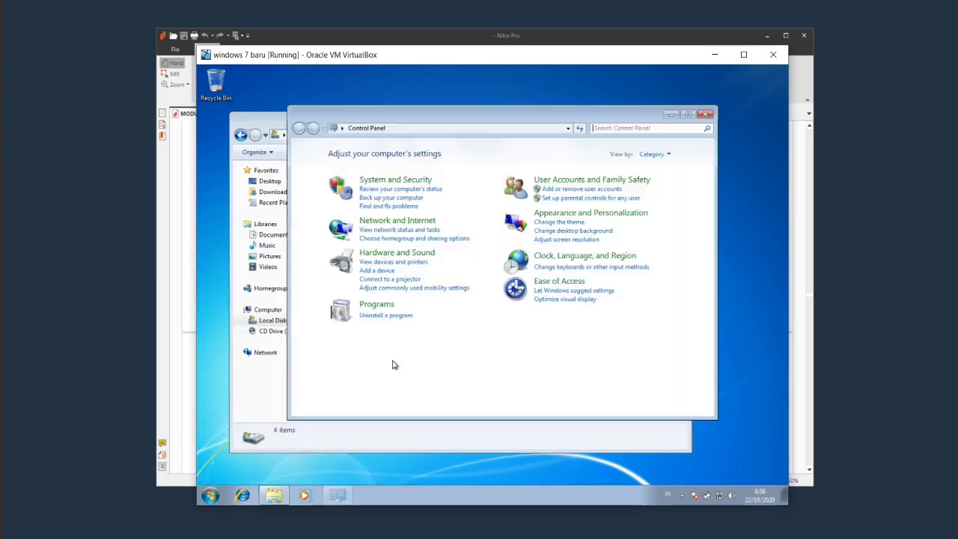
pyautogui.click(622, 189)
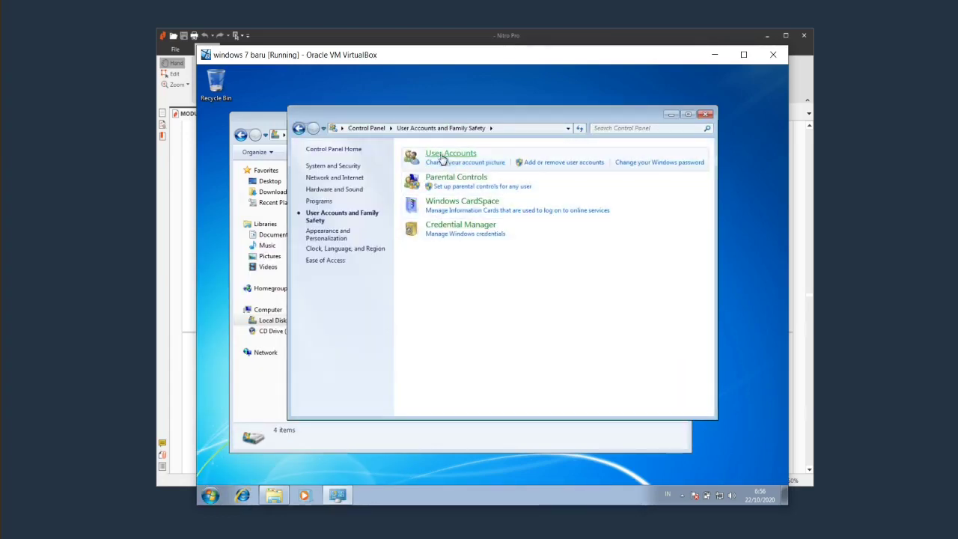
pyautogui.click(443, 158)
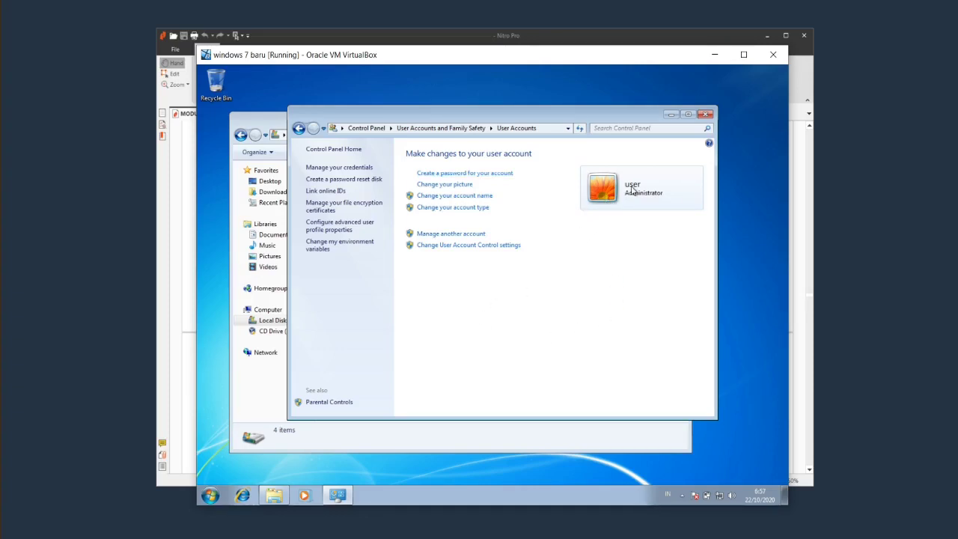
# Create a new password for the Administrator account, leaving the password hint empty.
pyautogui.click(508, 176)
pyautogui.click(426, 215)
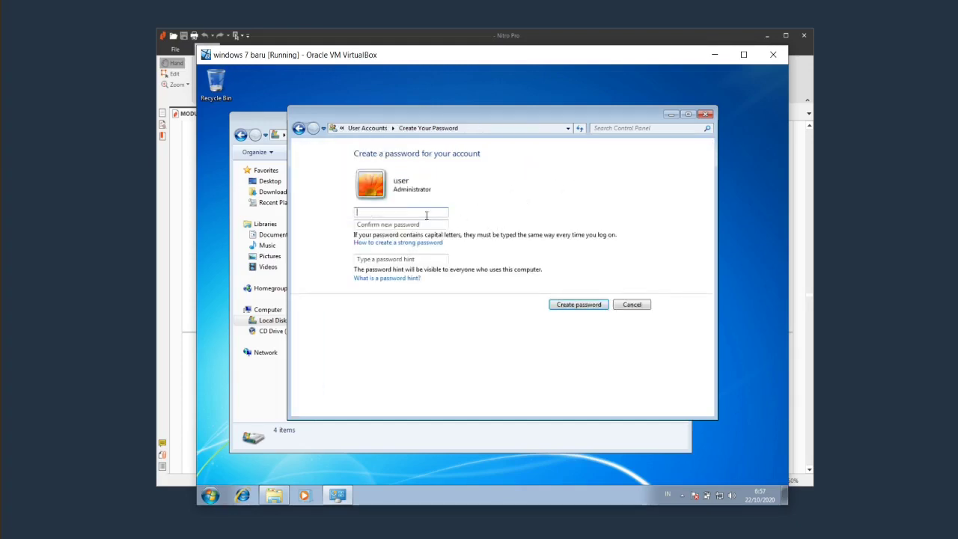
pyautogui.write('1234561234')
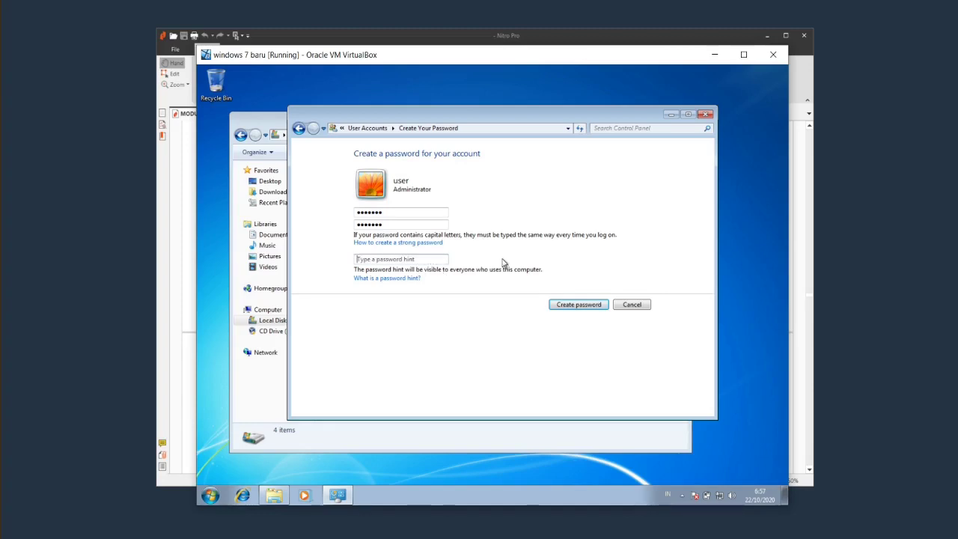
pyautogui.click(408, 262)
pyautogui.click(413, 266)
pyautogui.click(427, 258)
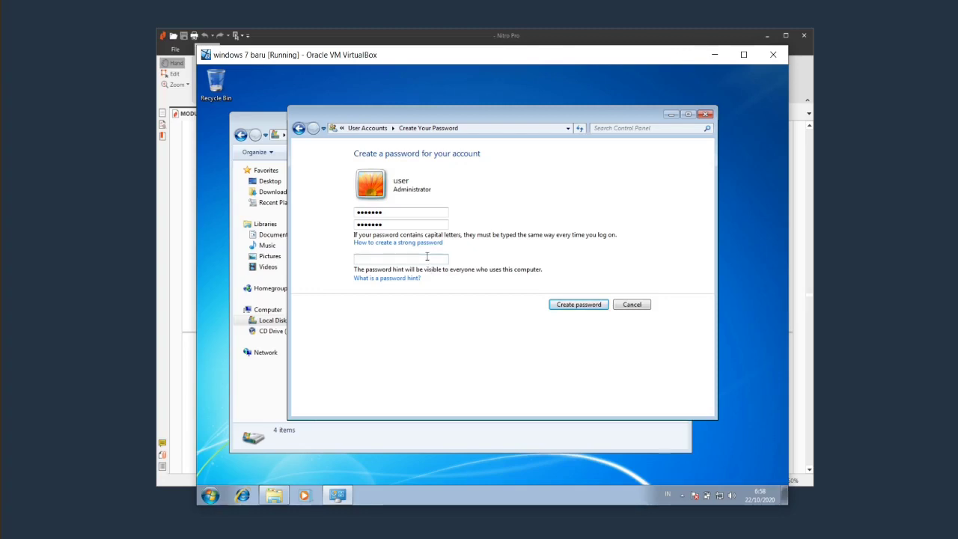
pyautogui.click(441, 224)
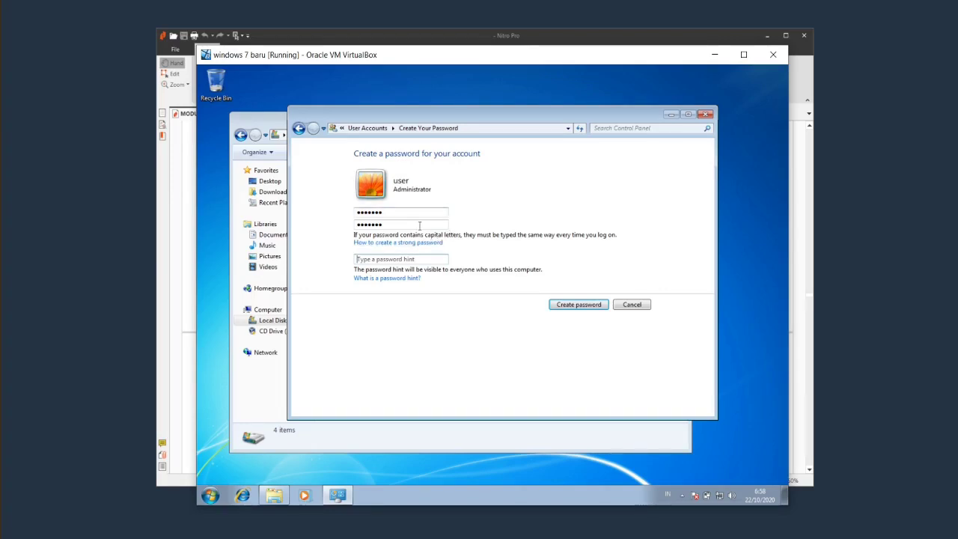
pyautogui.click(426, 258)
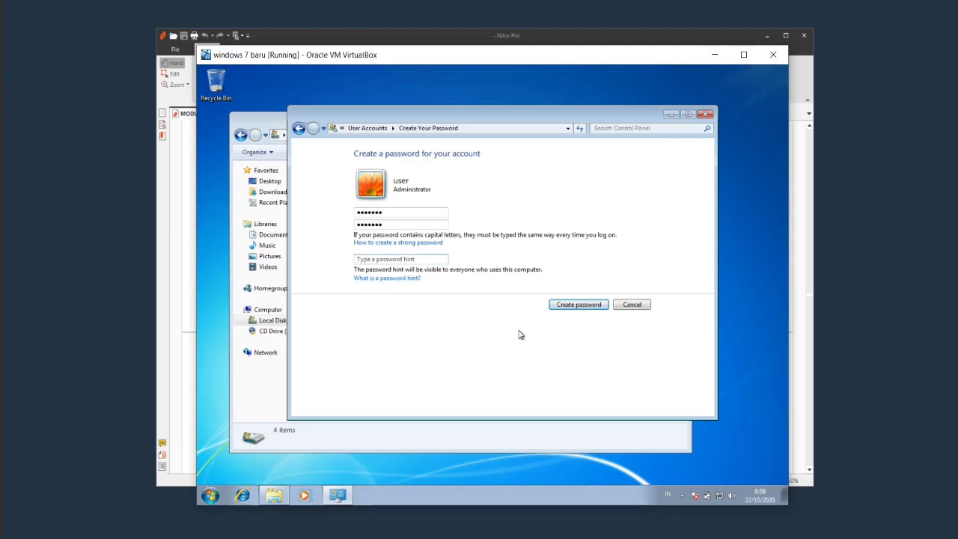
pyautogui.click(571, 310)
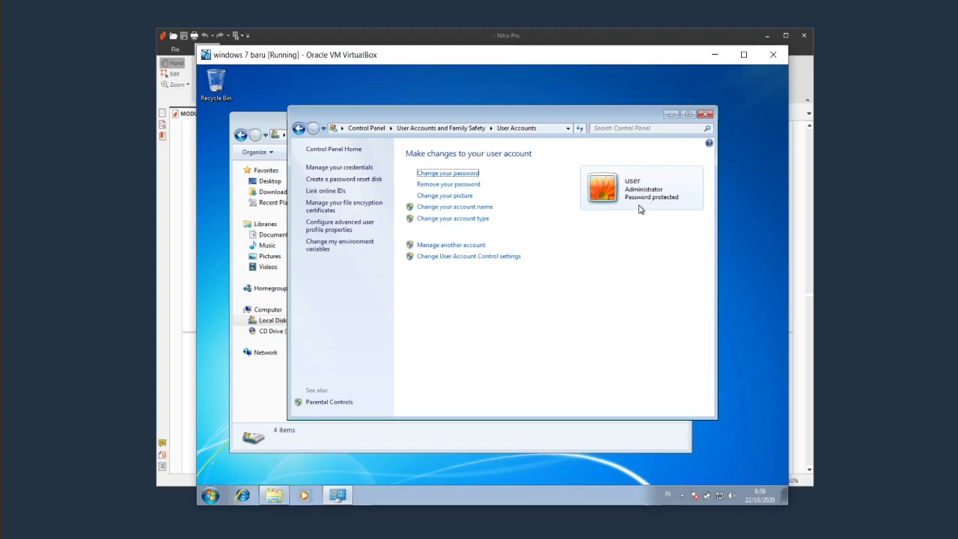
# Close the User Accounts and C: windows, then switch user back into the administrator with its password.
pyautogui.click(705, 115)
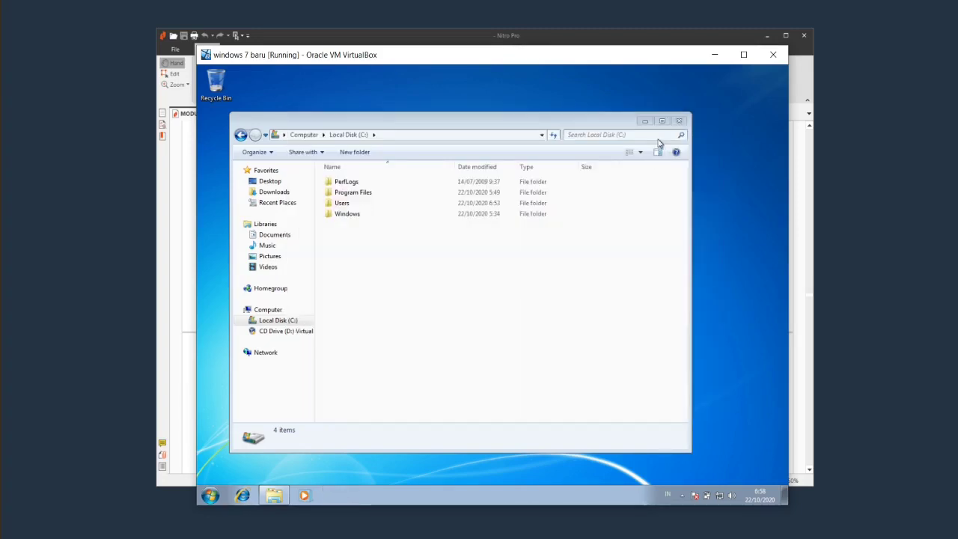
pyautogui.click(679, 120)
pyautogui.click(212, 494)
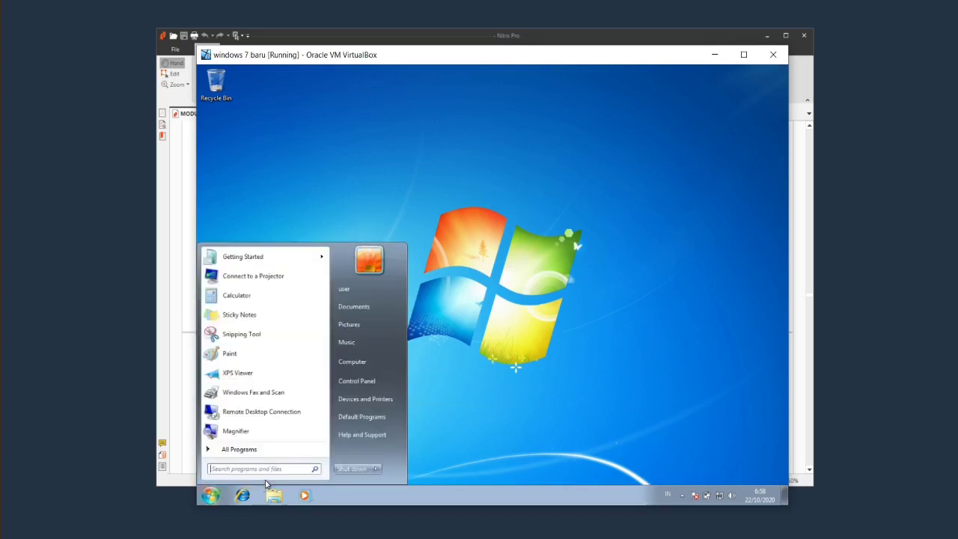
pyautogui.moveTo(377, 469)
pyautogui.click(415, 423)
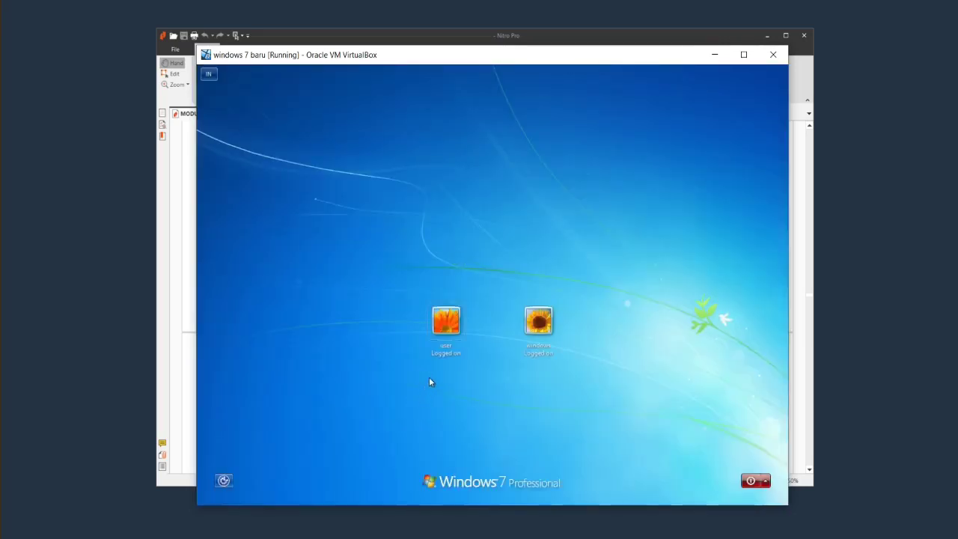
pyautogui.click(447, 322)
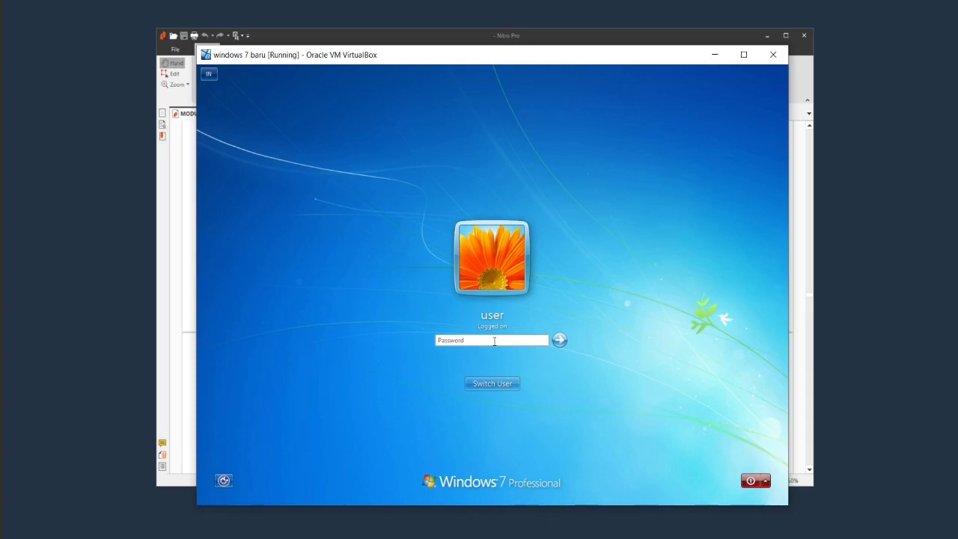
pyautogui.write('a')
pyautogui.press('Return')
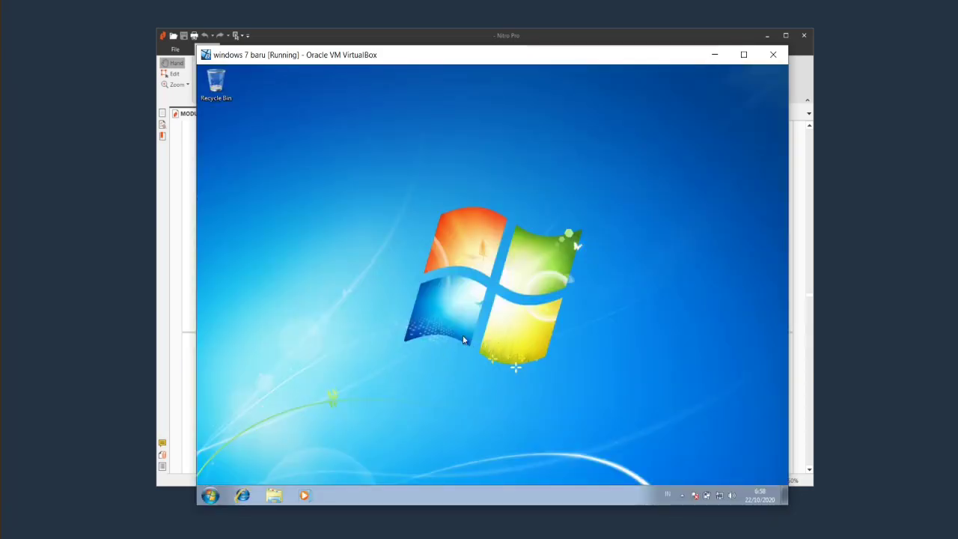
# Log off the administrator session and choose the standard windows account.
pyautogui.click(210, 497)
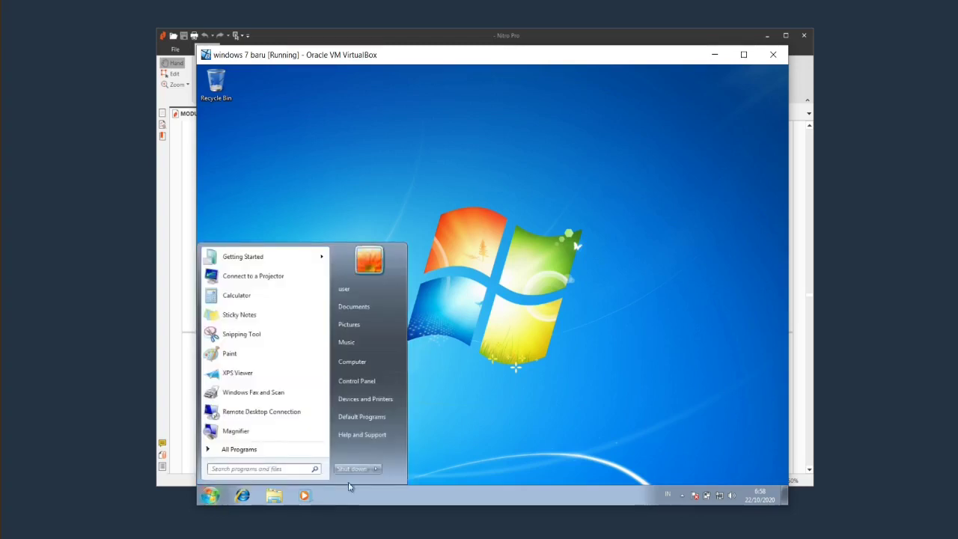
pyautogui.click(376, 469)
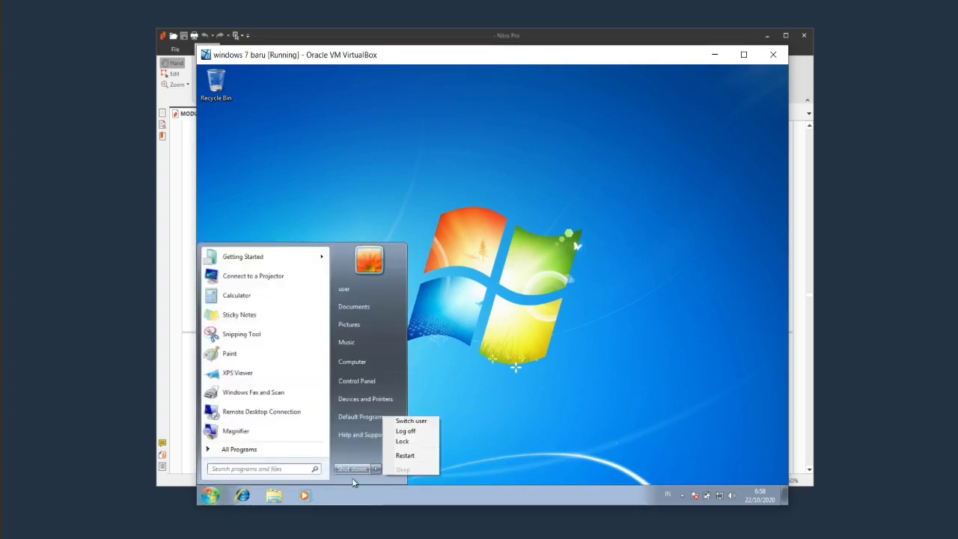
pyautogui.click(405, 431)
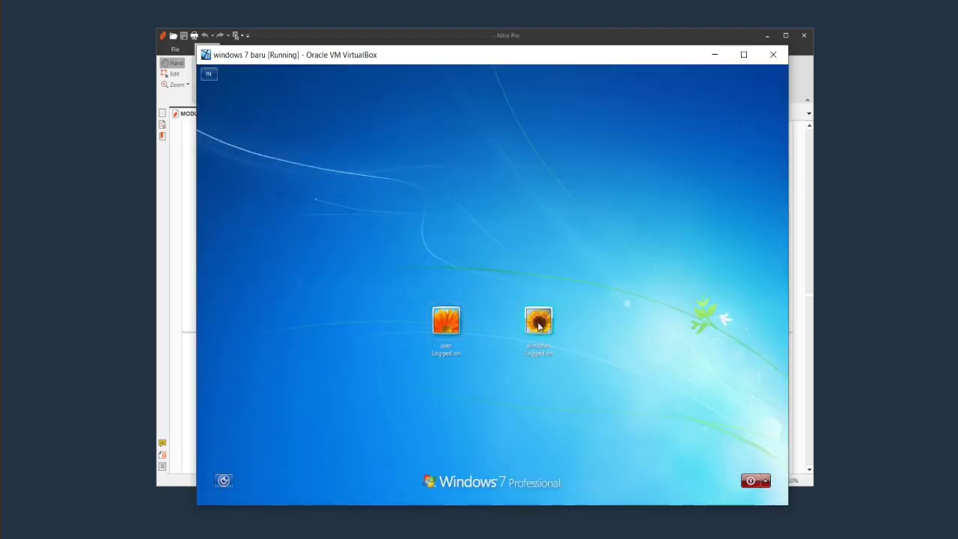
pyautogui.click(540, 322)
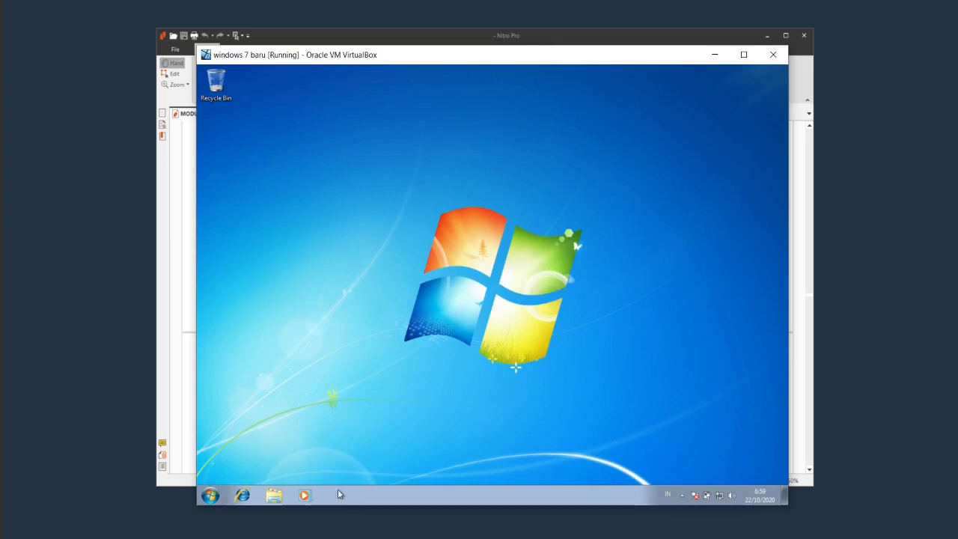
# In the standard account, open Control Panel's User Accounts page.
pyautogui.click(274, 495)
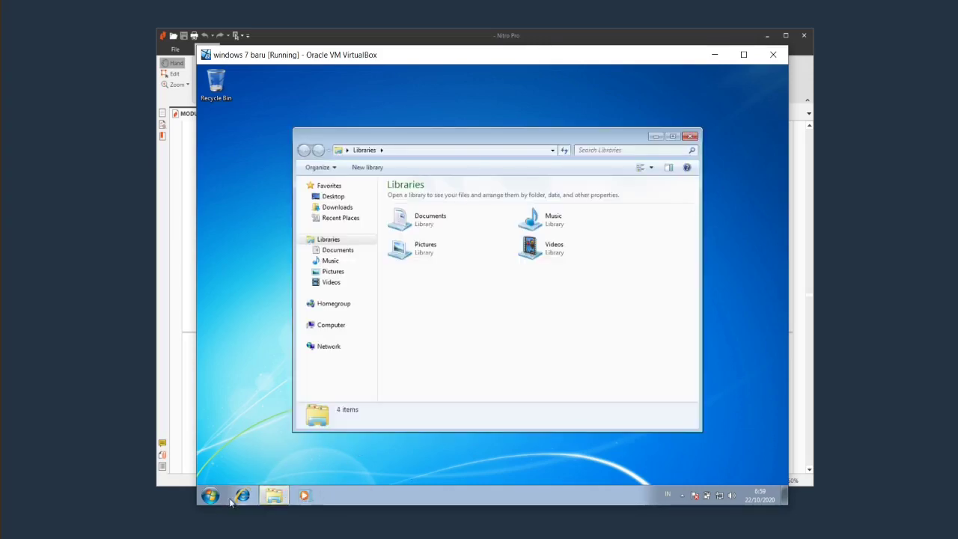
pyautogui.click(213, 497)
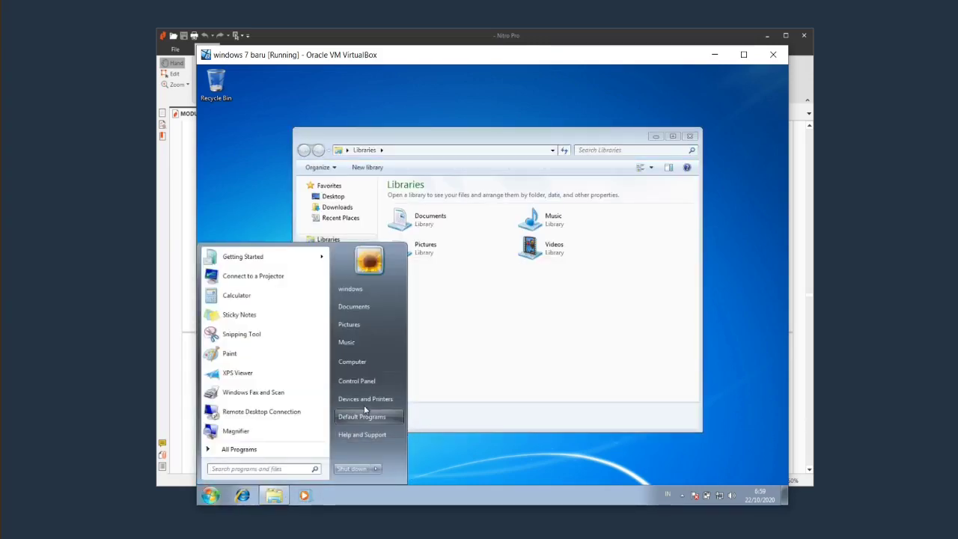
pyautogui.click(377, 383)
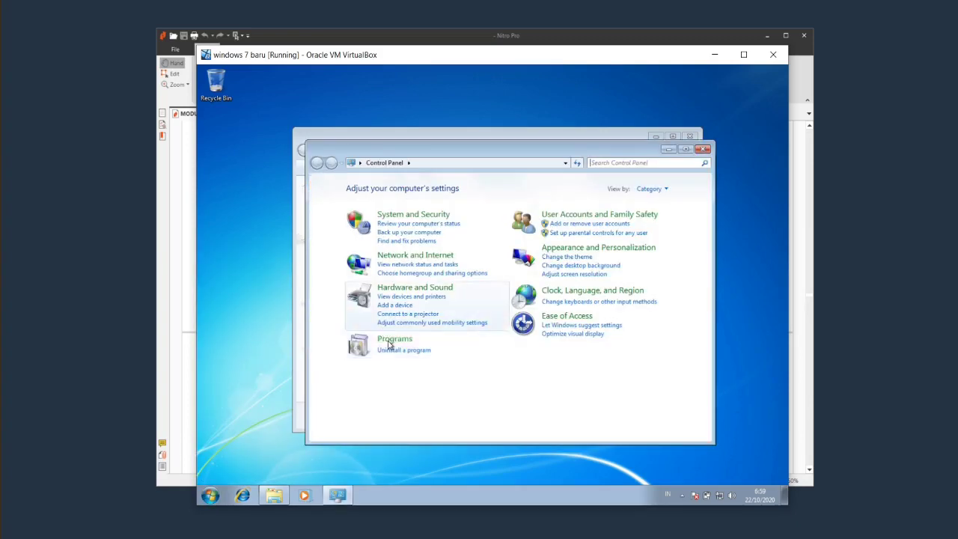
pyautogui.click(554, 215)
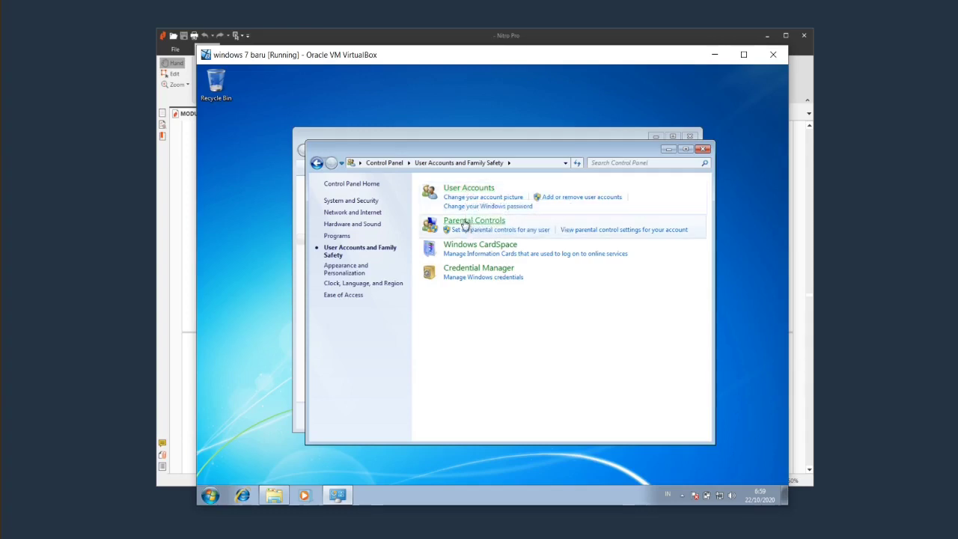
pyautogui.click(468, 188)
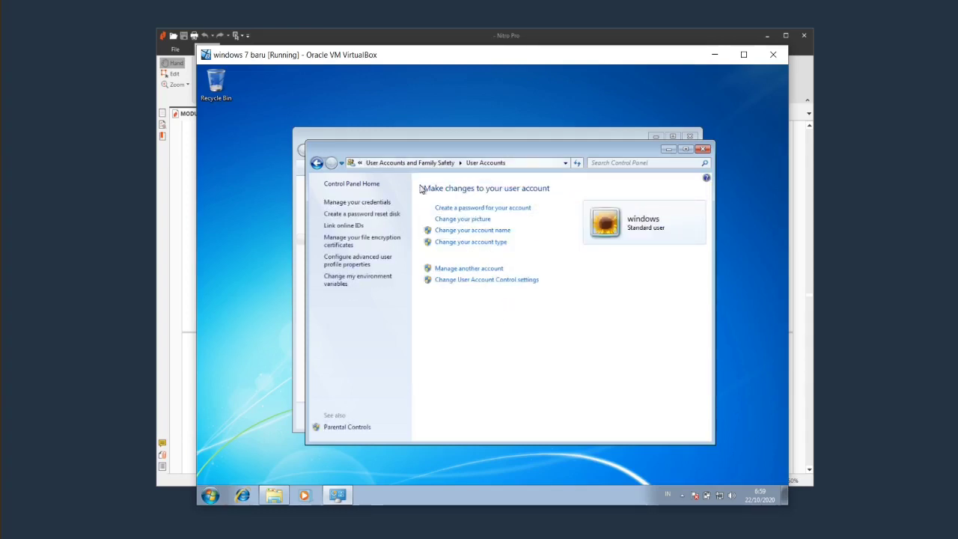
# Choose Manage another account and approve the UAC prompt with the administrator password.
pyautogui.click(475, 270)
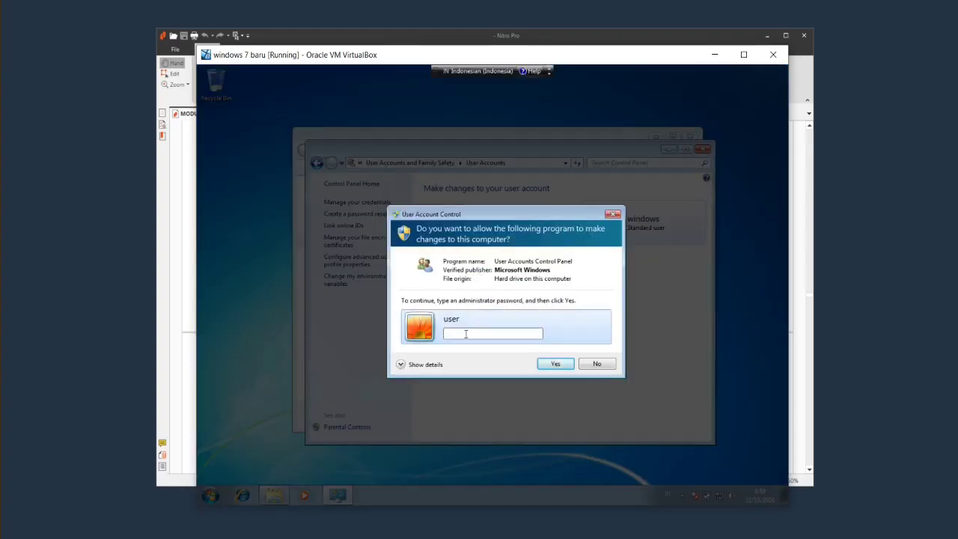
pyautogui.click(556, 364)
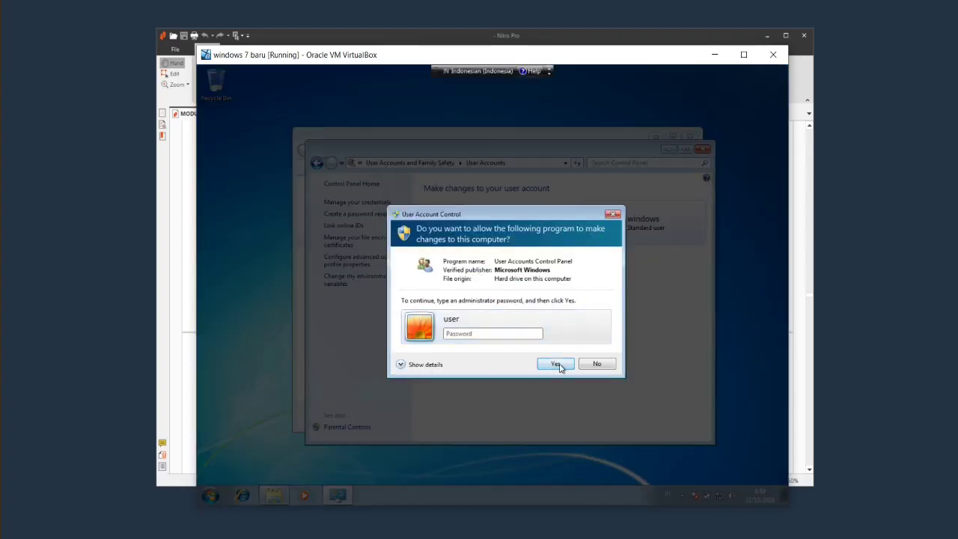
pyautogui.click(478, 327)
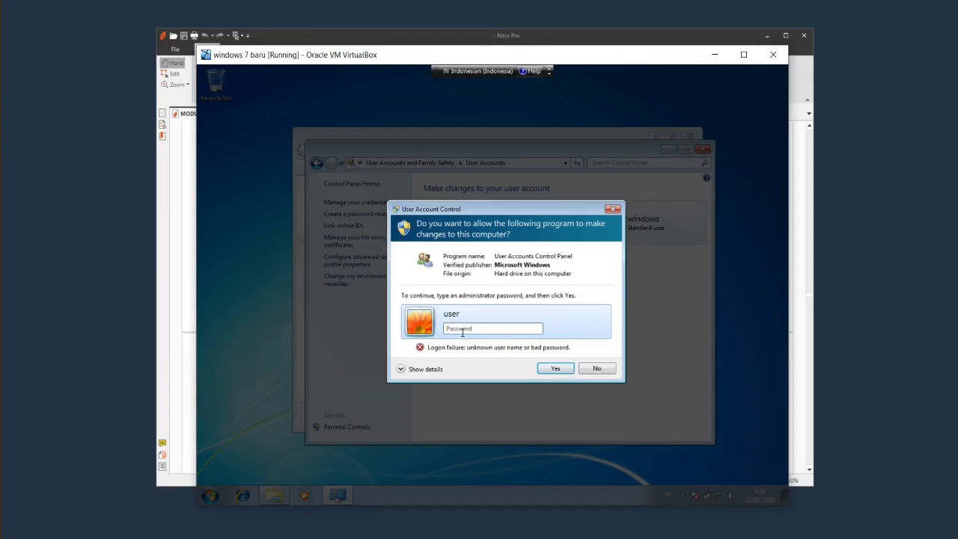
pyautogui.write('•')
pyautogui.press('Return')
pyautogui.write('••')
pyautogui.click(555, 368)
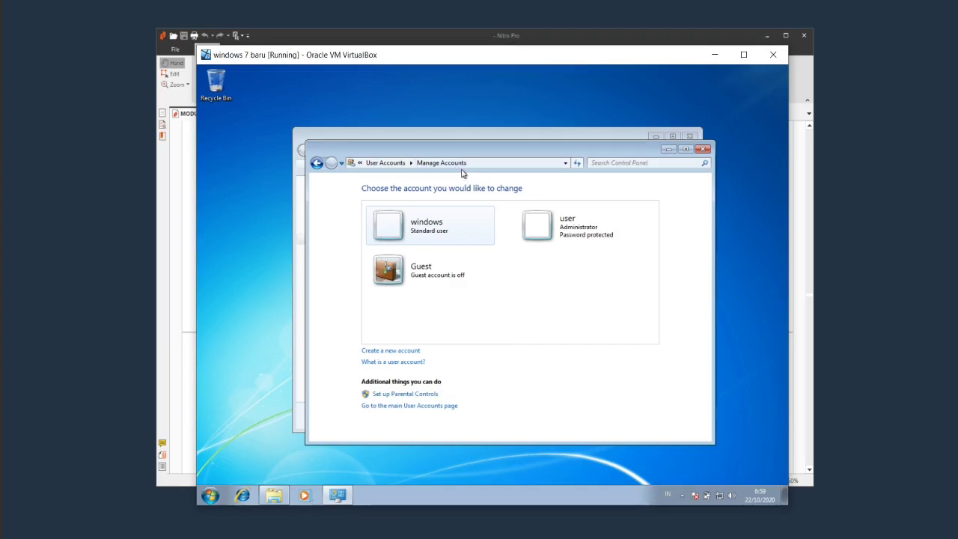
pyautogui.click(316, 164)
# Create a new text document named readme in the Documents library.
pyautogui.click(703, 150)
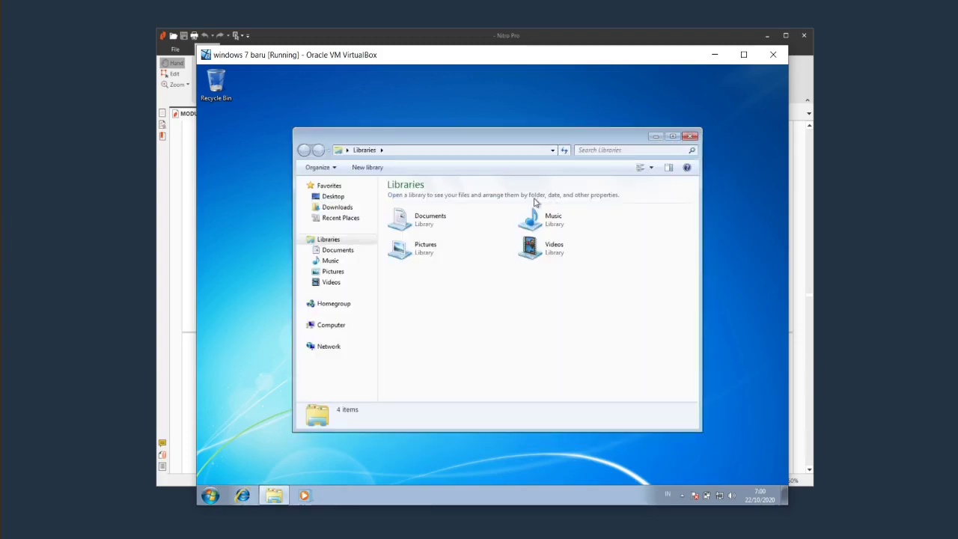
pyautogui.click(347, 209)
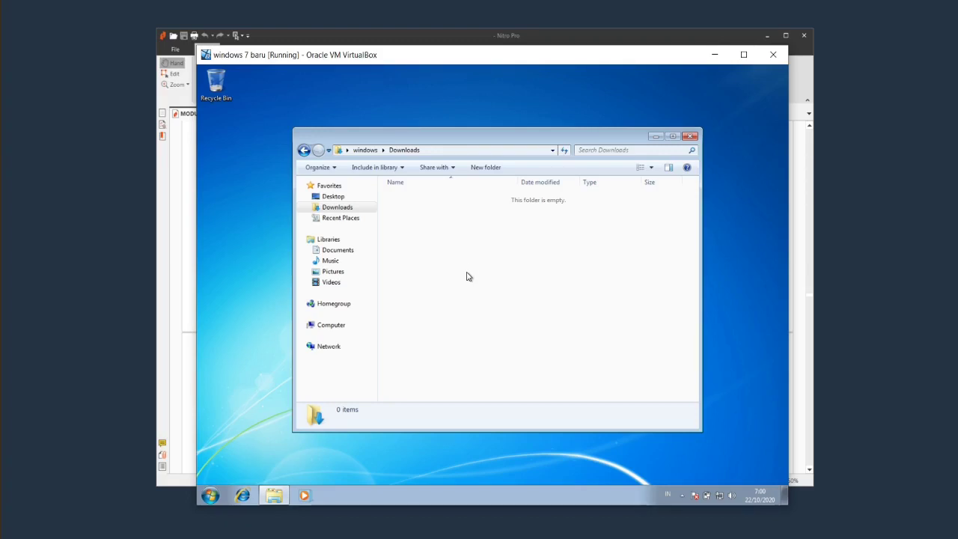
pyautogui.click(350, 251)
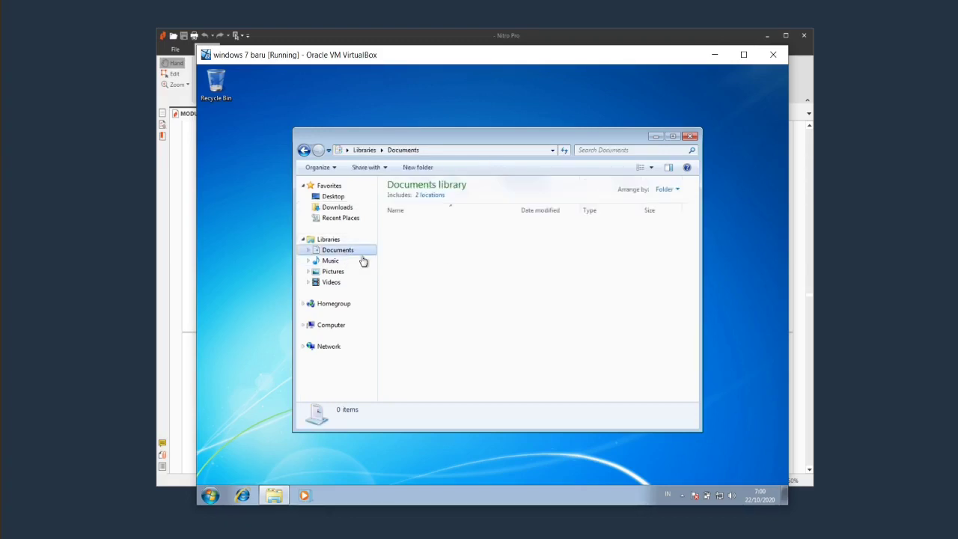
pyautogui.rightClick(449, 276)
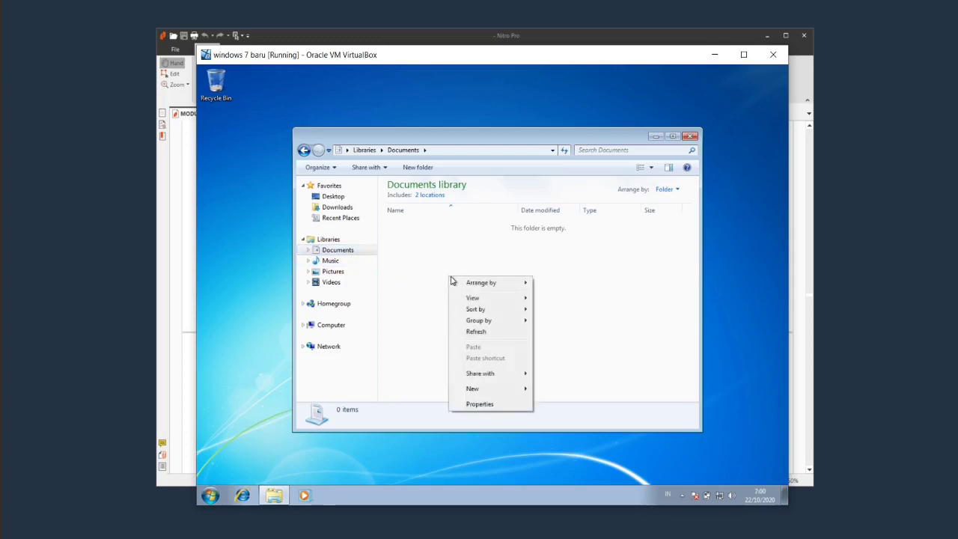
pyautogui.moveTo(485, 390)
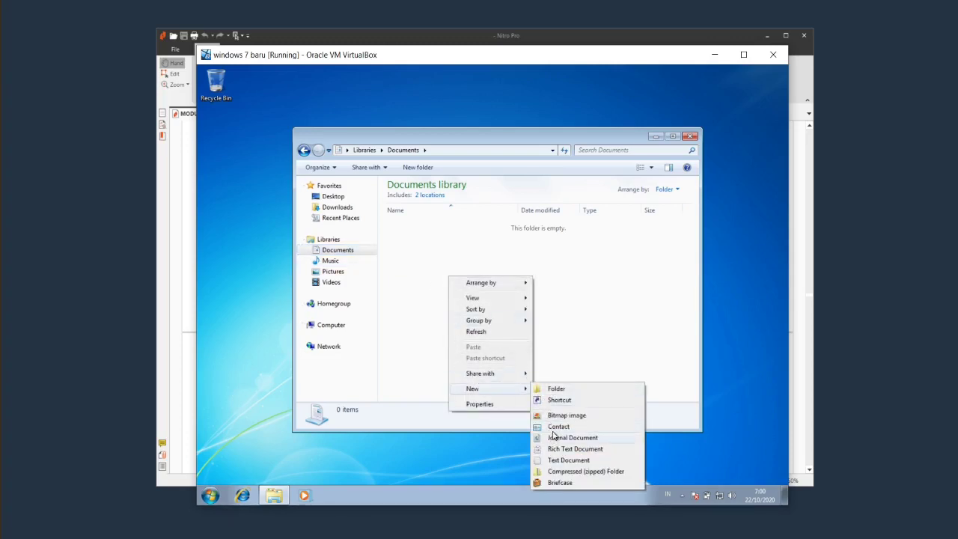
pyautogui.click(565, 460)
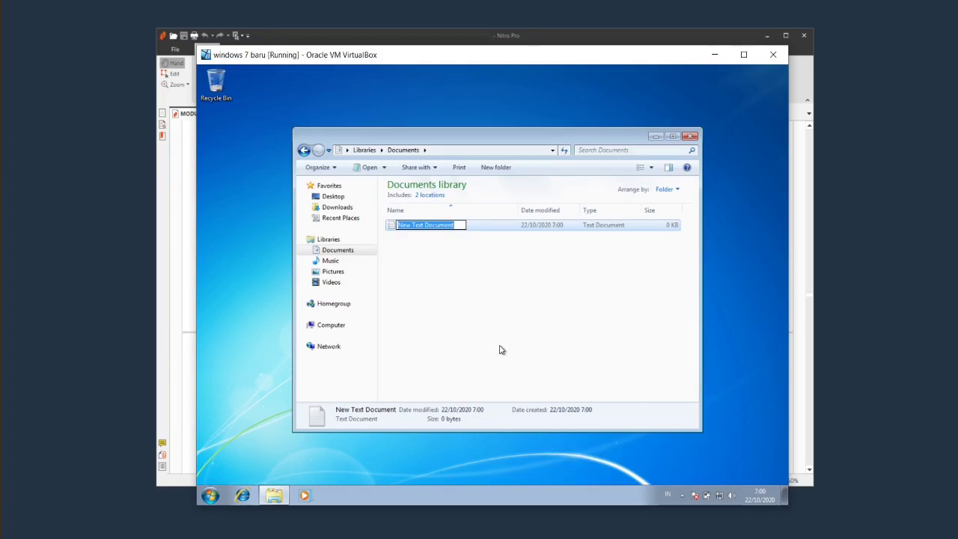
pyautogui.write('readme')
pyautogui.press('Return')
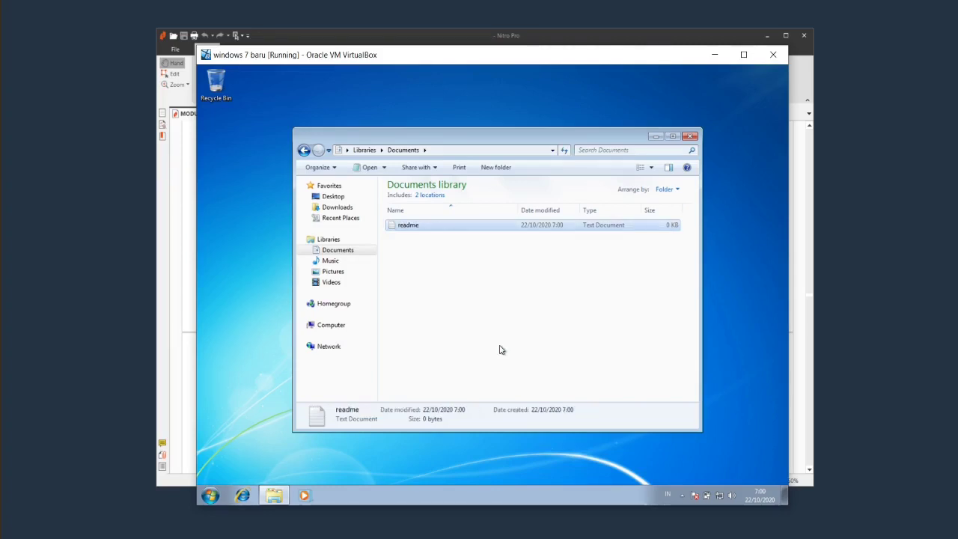
# Write 'ini di akun standar yang nama akunnya adalah windows' in readme and close Notepad.
pyautogui.doubleClick(441, 227)
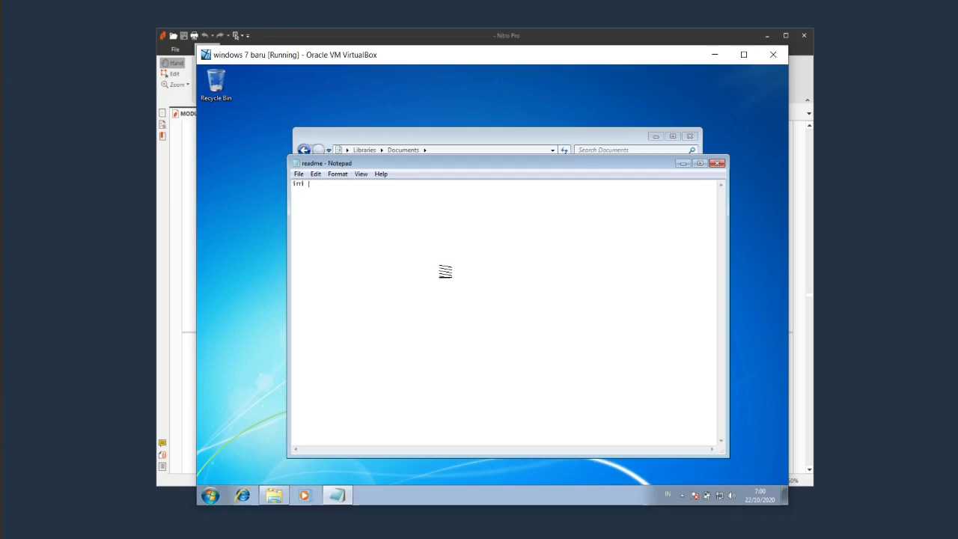
pyautogui.write('ini di w')
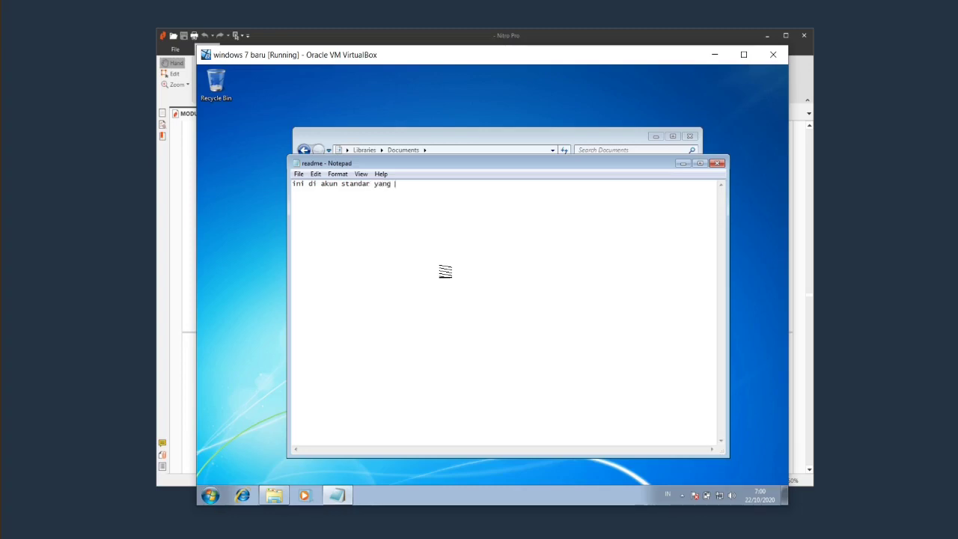
pyautogui.write('nama akunnya ')
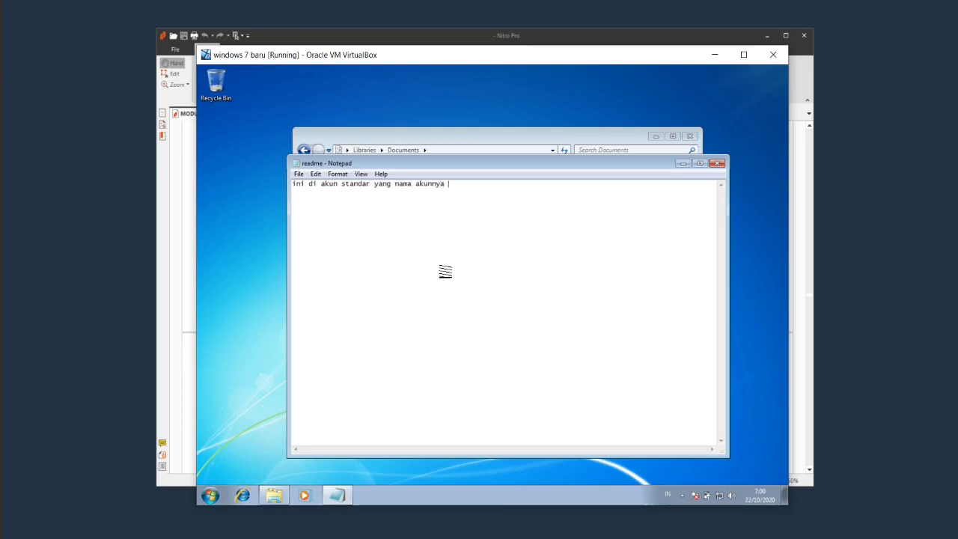
pyautogui.write('adalah windo')
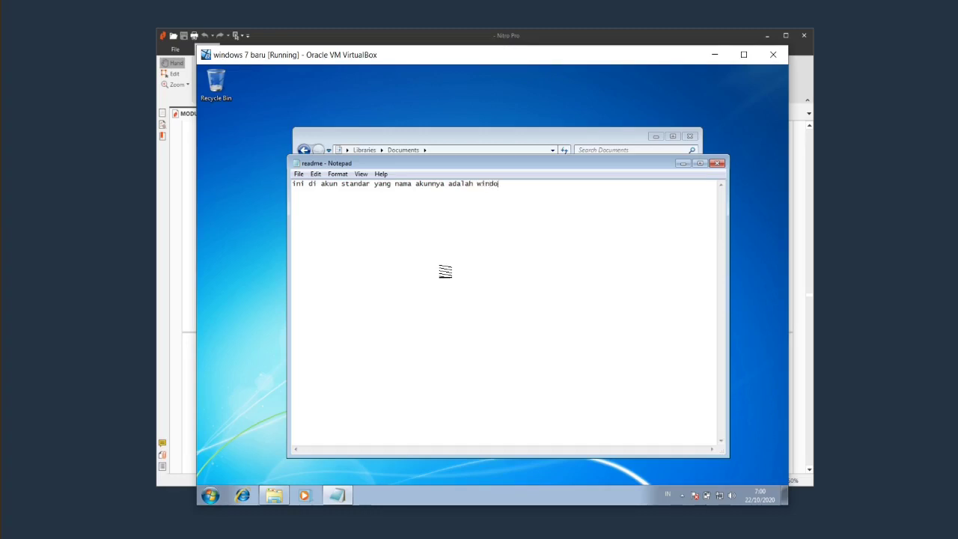
pyautogui.write('ws')
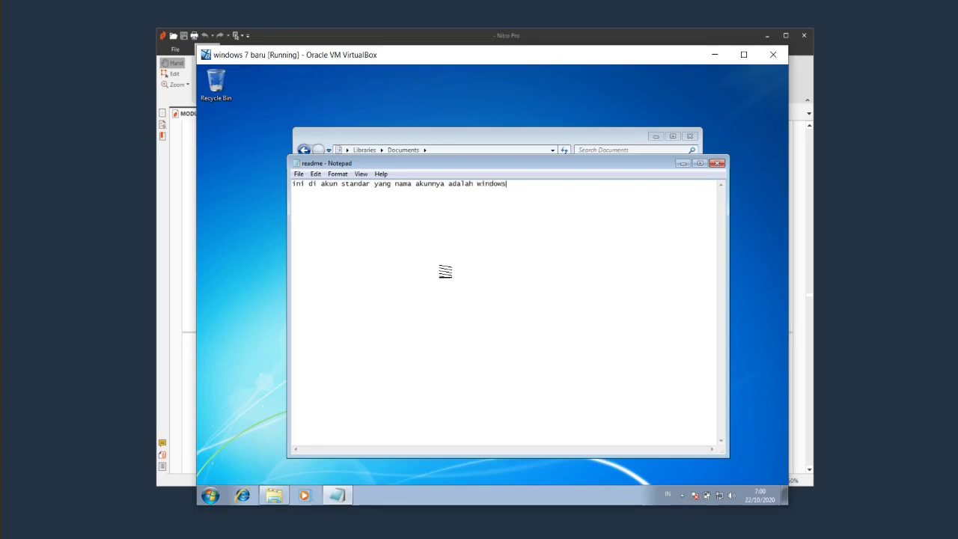
pyautogui.click(718, 165)
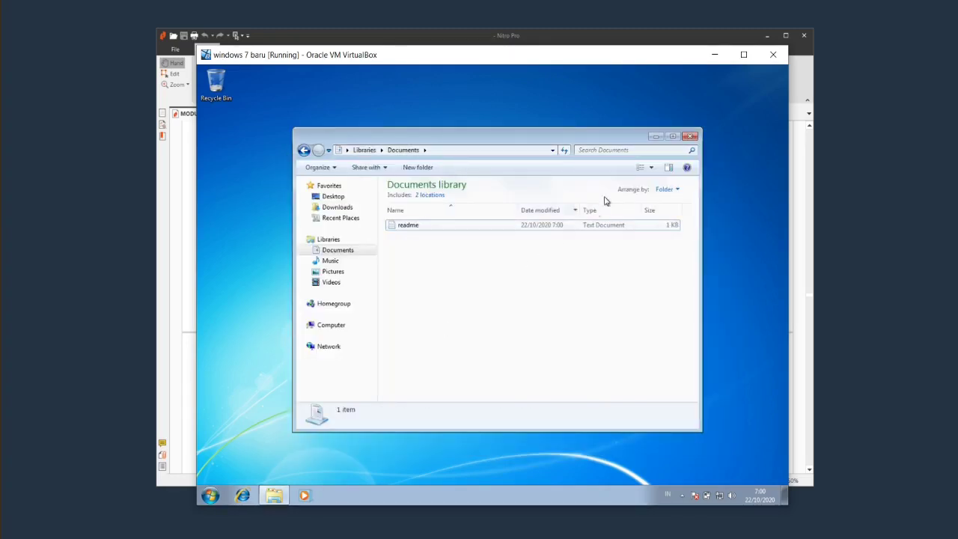
# Reopen Explorer to confirm readme is in the Documents library, then close it.
pyautogui.click(689, 136)
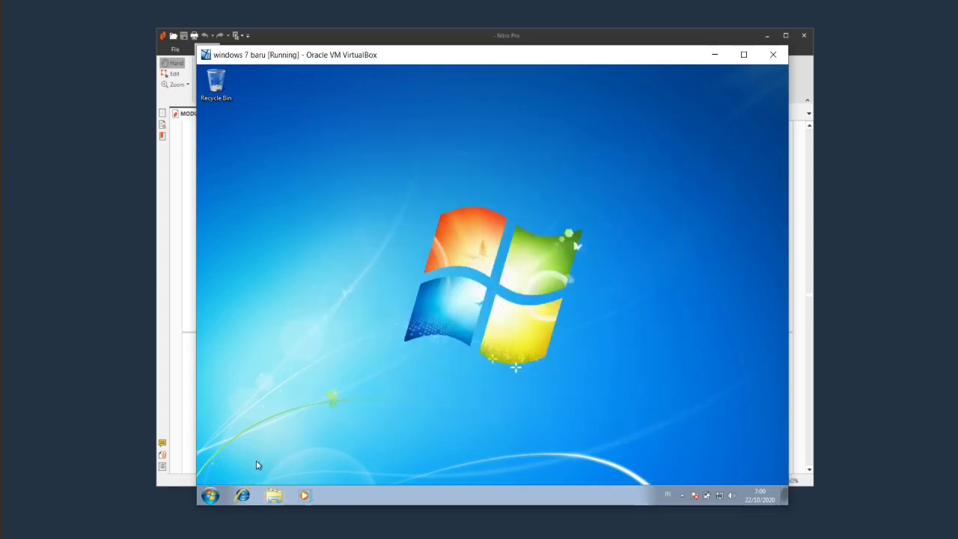
pyautogui.click(214, 495)
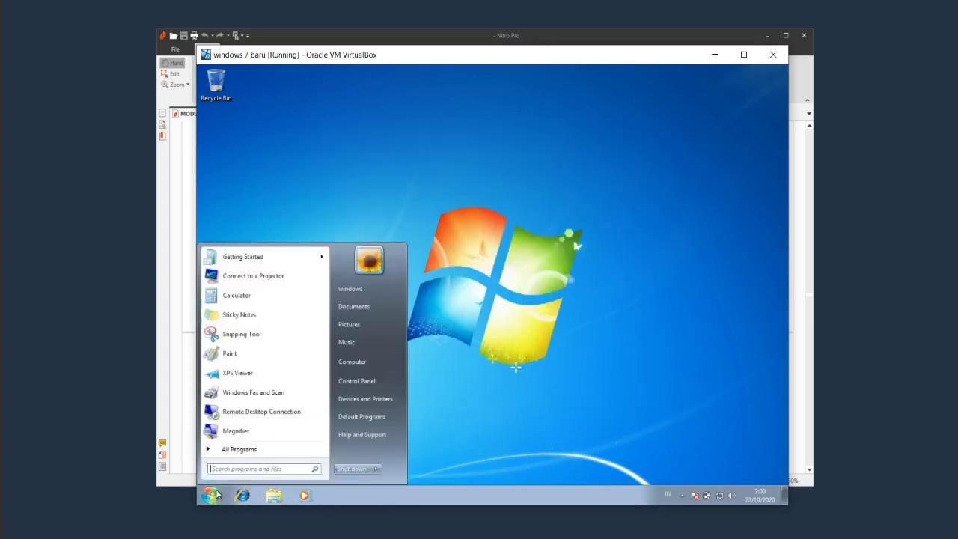
pyautogui.click(545, 423)
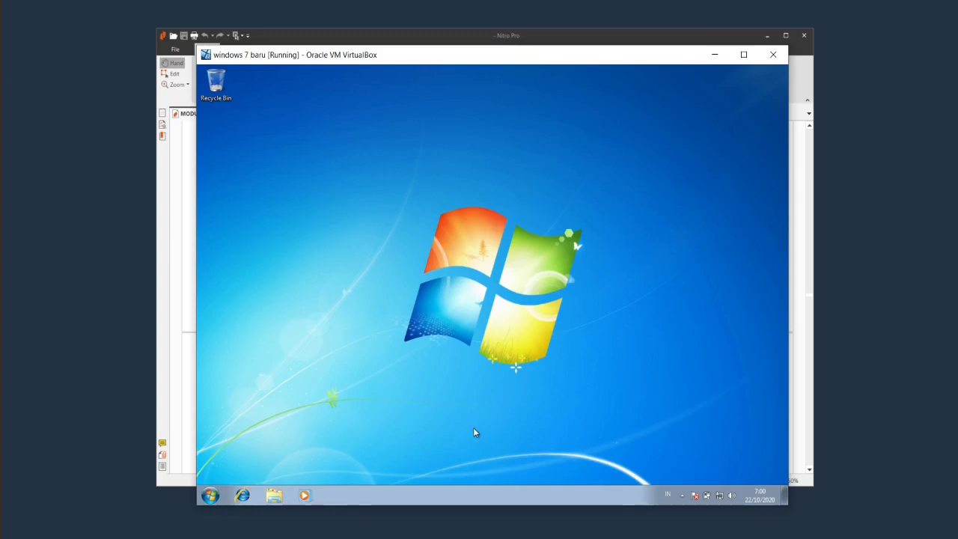
pyautogui.click(274, 495)
pyautogui.click(362, 209)
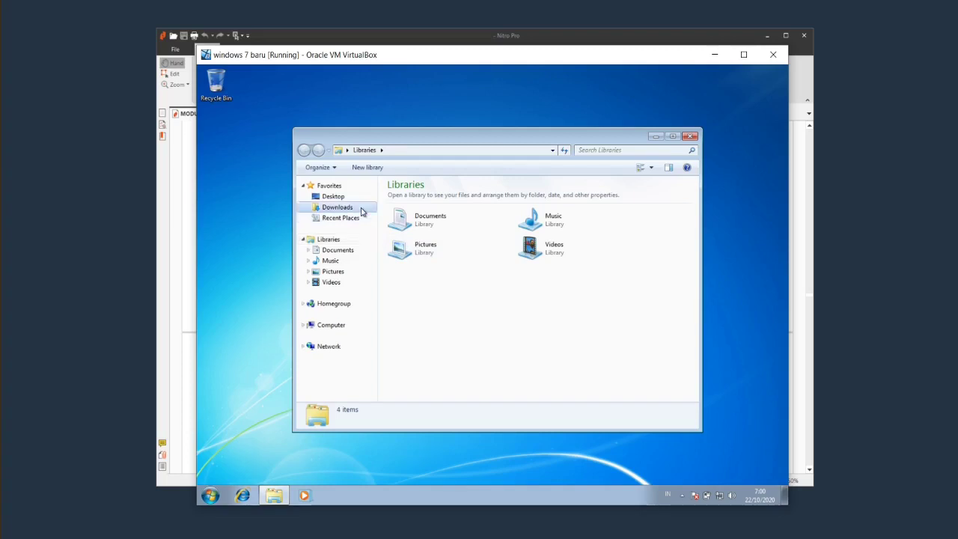
pyautogui.click(351, 251)
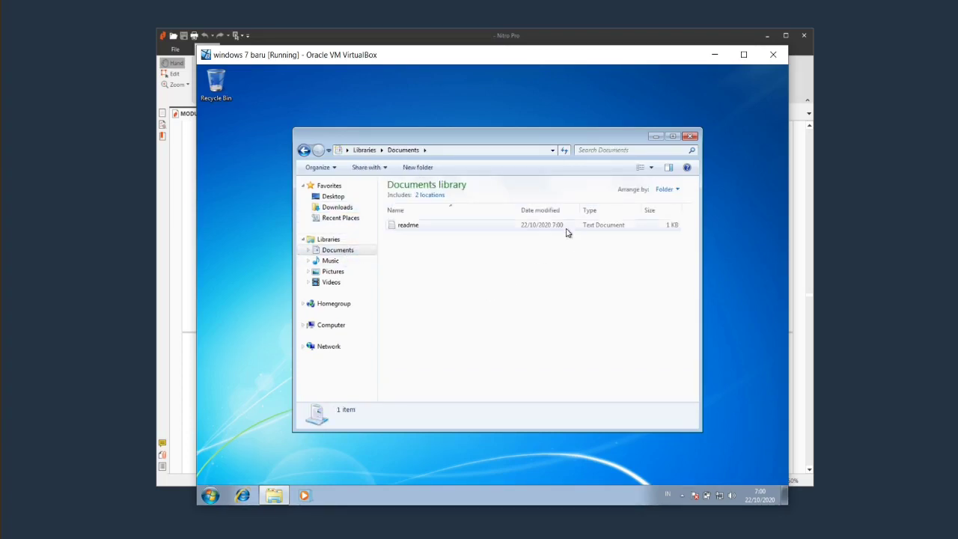
pyautogui.click(690, 137)
# Switch user to the administrator account and sign in with its password.
pyautogui.click(210, 494)
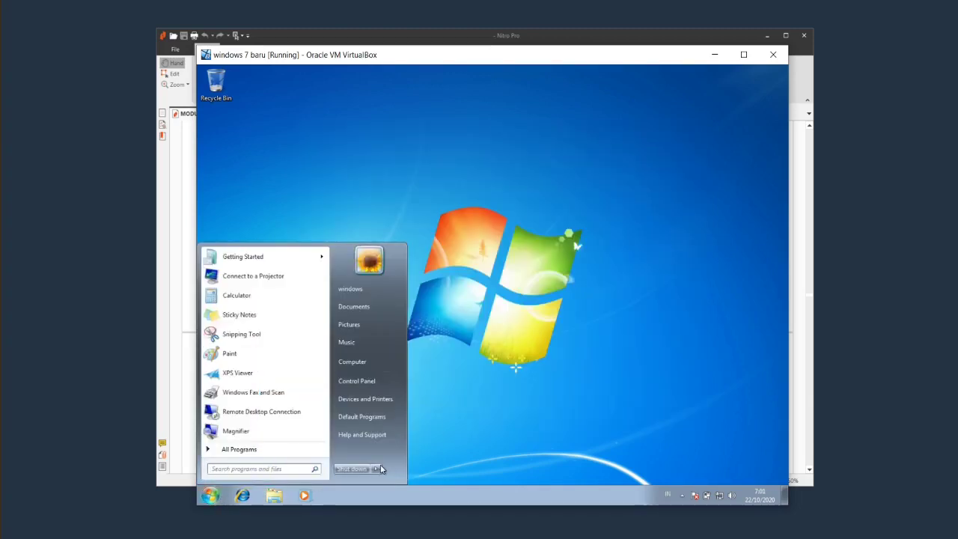
pyautogui.click(379, 469)
pyautogui.click(405, 454)
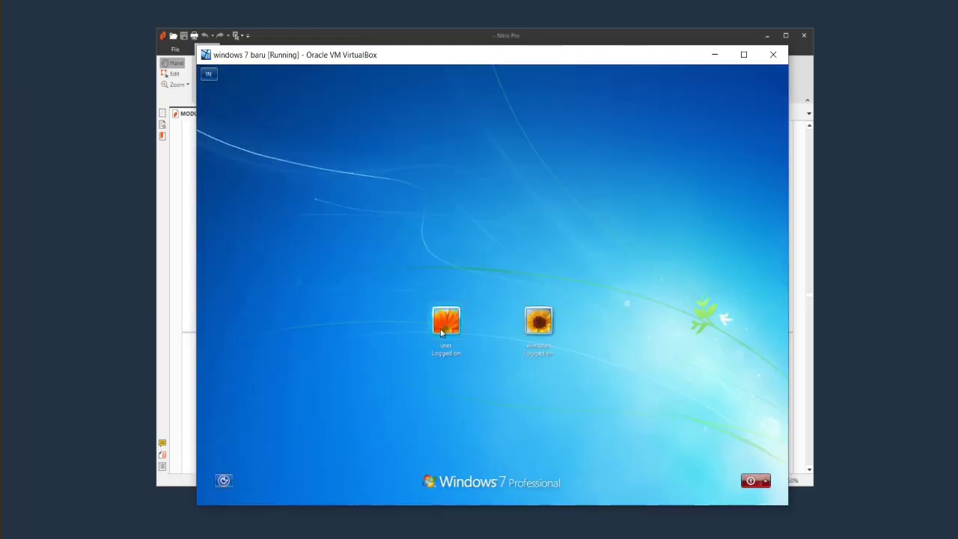
pyautogui.click(445, 322)
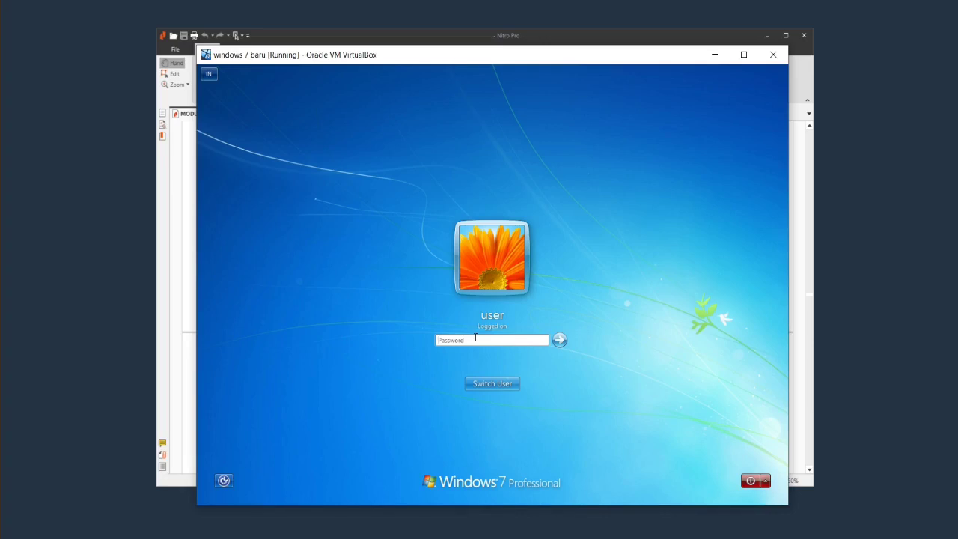
pyautogui.write('•••••••')
pyautogui.press('Return')
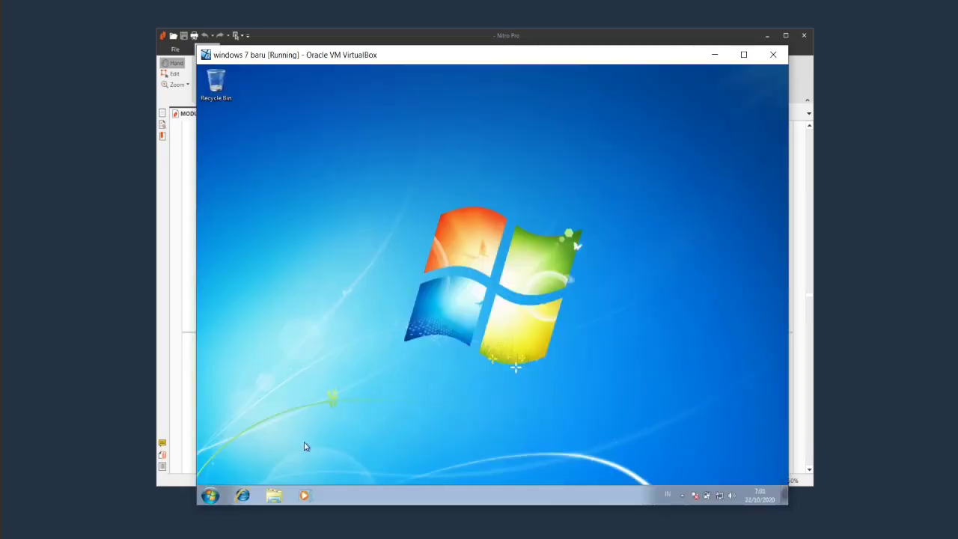
# Browse to C:\Users\windows\My Documents as the administrator.
pyautogui.click(274, 495)
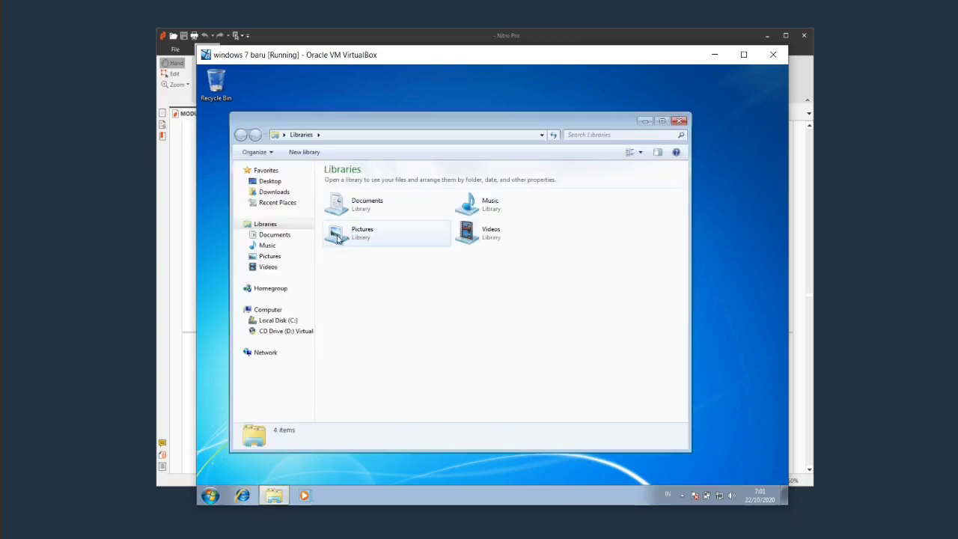
pyautogui.click(277, 237)
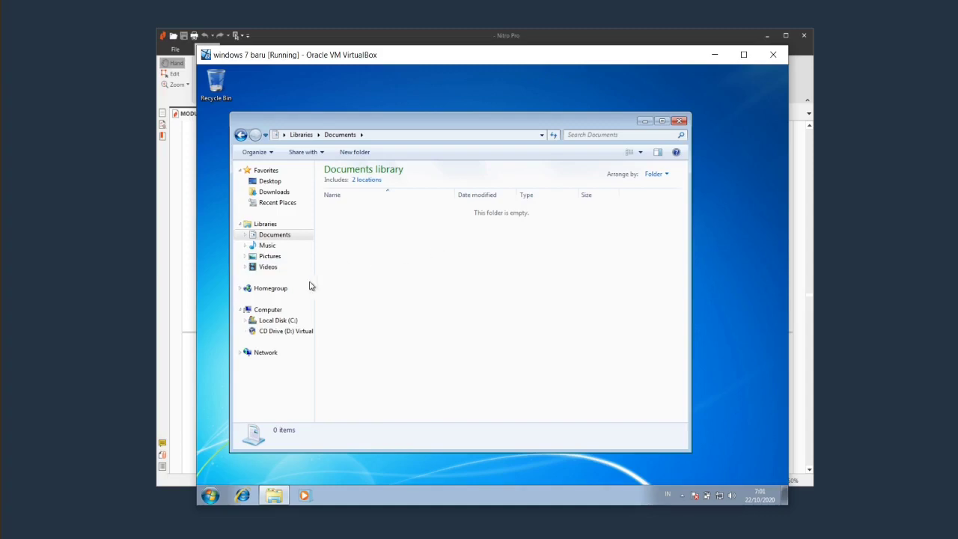
pyautogui.click(293, 321)
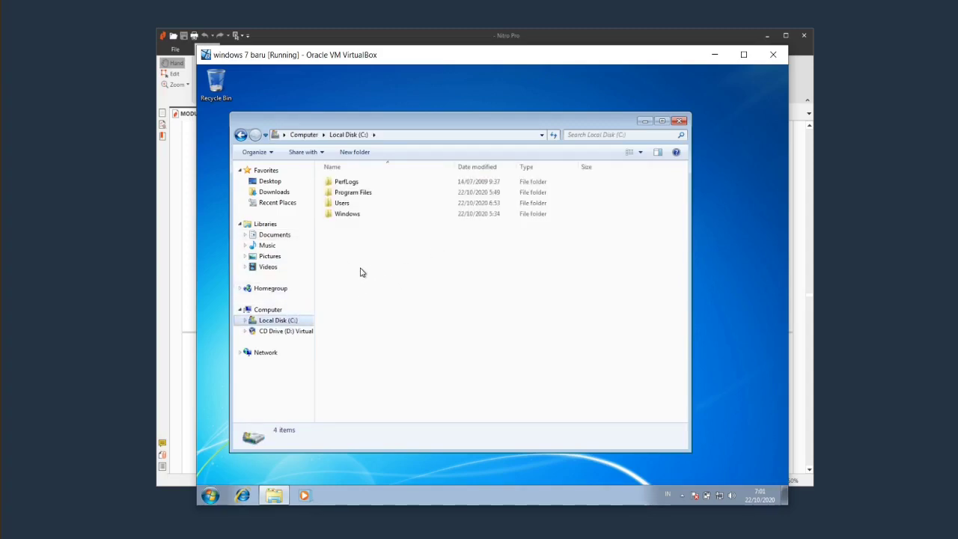
pyautogui.click(349, 210)
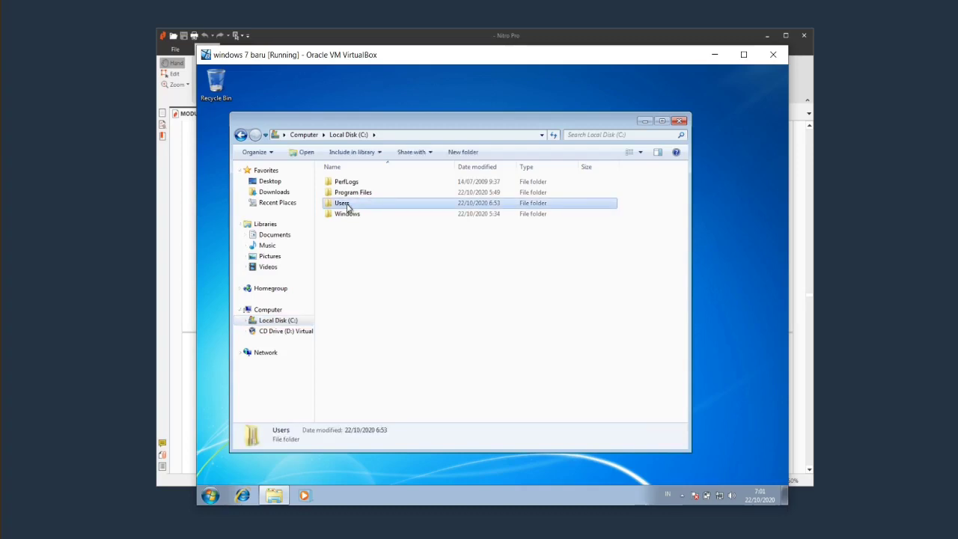
pyautogui.doubleClick(347, 207)
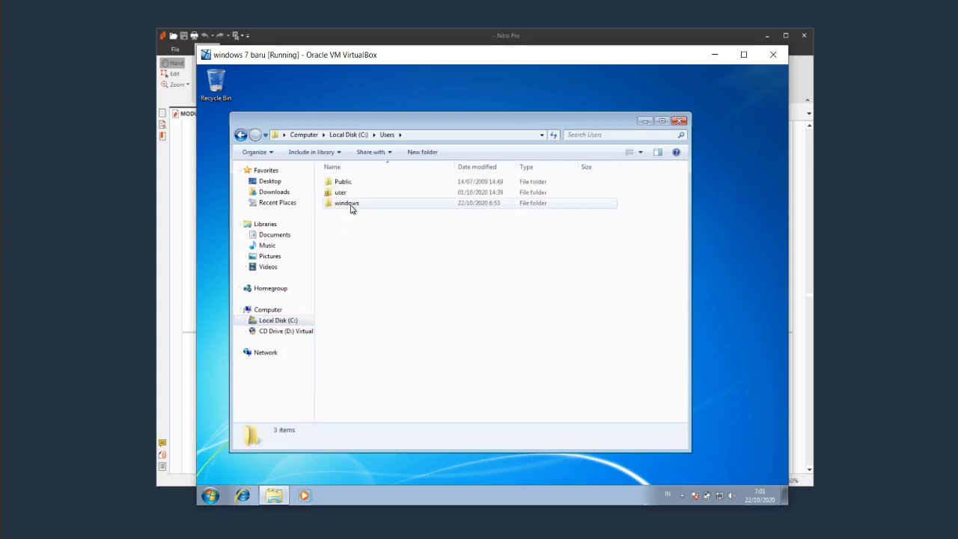
pyautogui.doubleClick(350, 208)
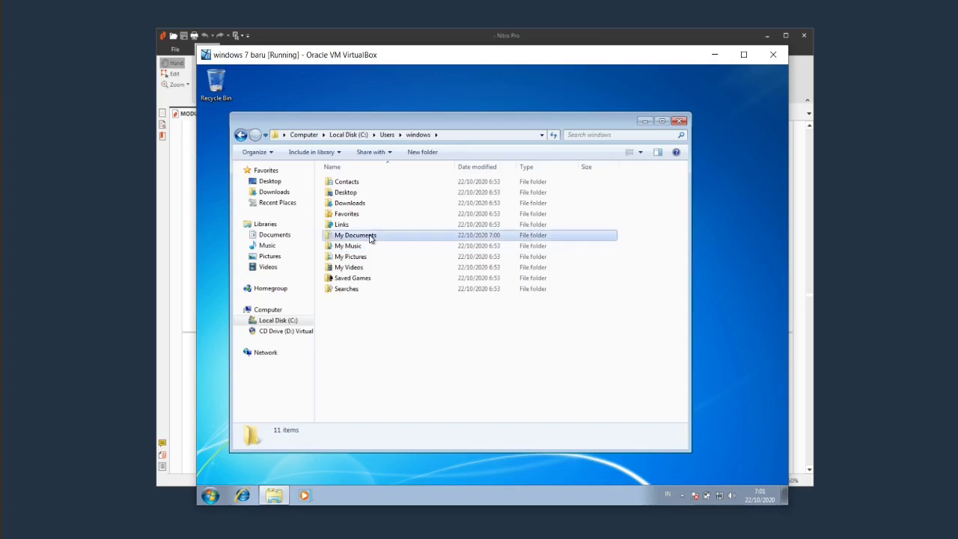
pyautogui.doubleClick(369, 237)
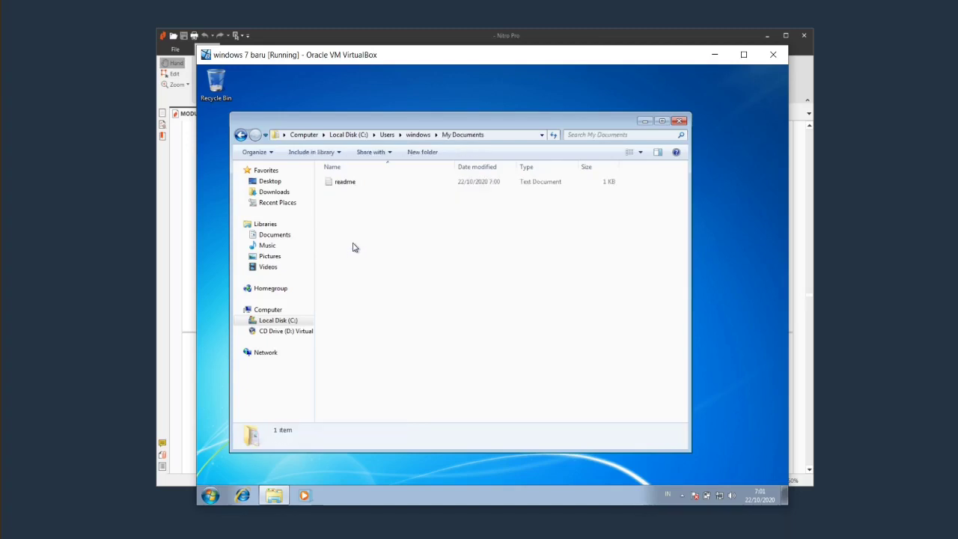
# Add the line 'ini admin yang ngedit' to readme, save it, and close Explorer.
pyautogui.doubleClick(355, 183)
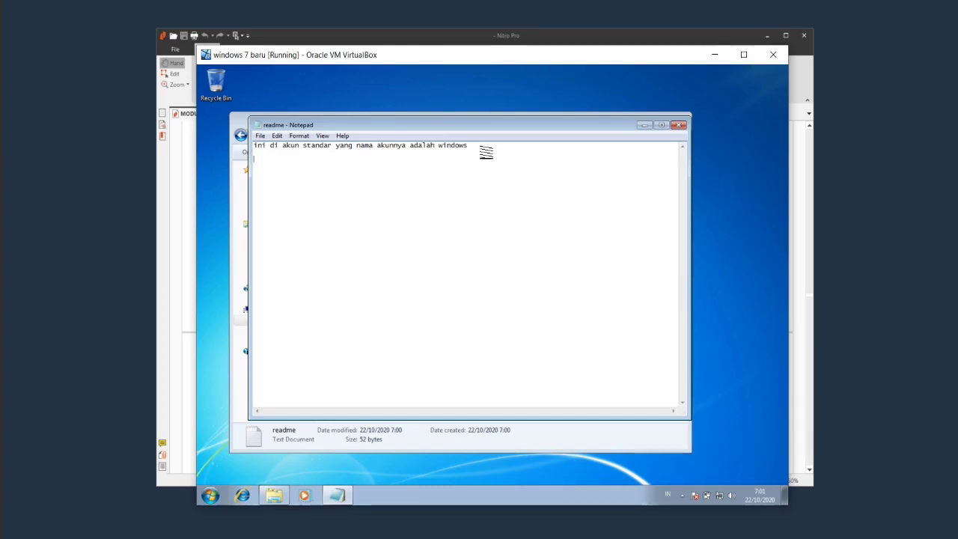
pyautogui.write('admin')
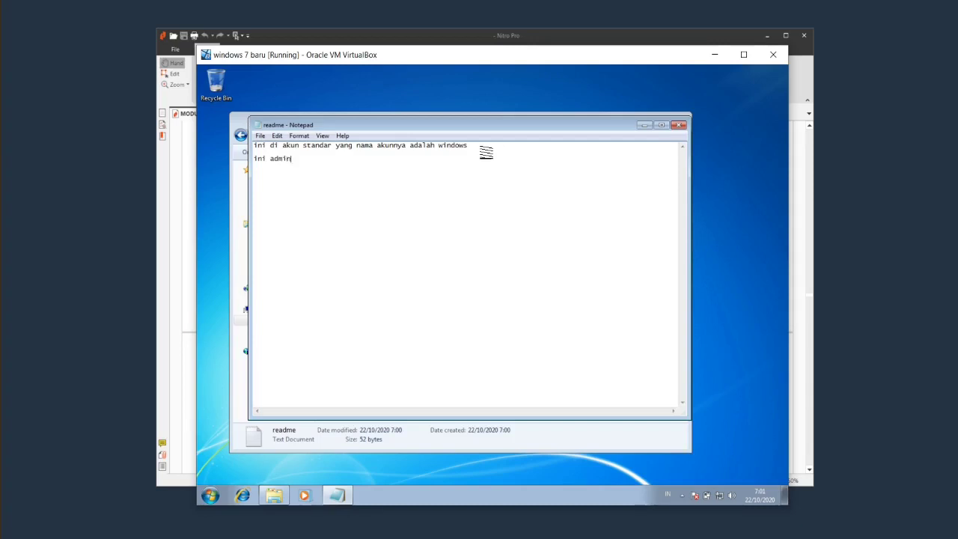
pyautogui.write(' yang ngedit')
pyautogui.click(679, 124)
pyautogui.click(679, 120)
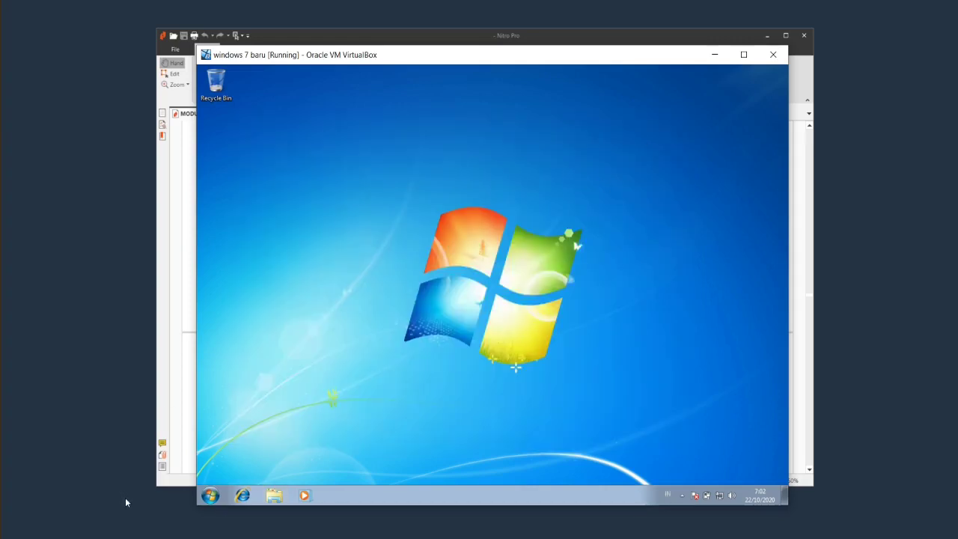
# Leave the administrator session and sign in as the standard account windows.
pyautogui.click(210, 506)
pyautogui.moveTo(376, 469)
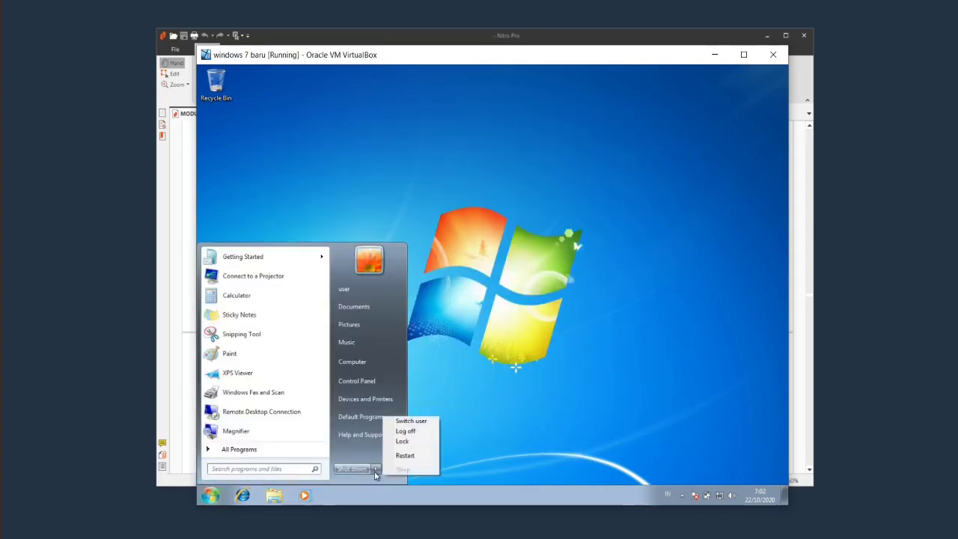
pyautogui.click(422, 433)
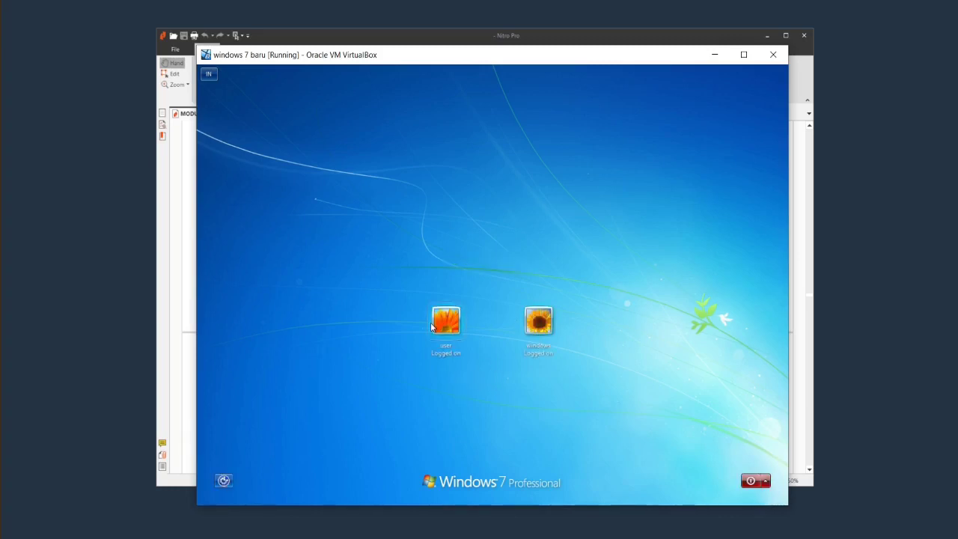
pyautogui.click(539, 320)
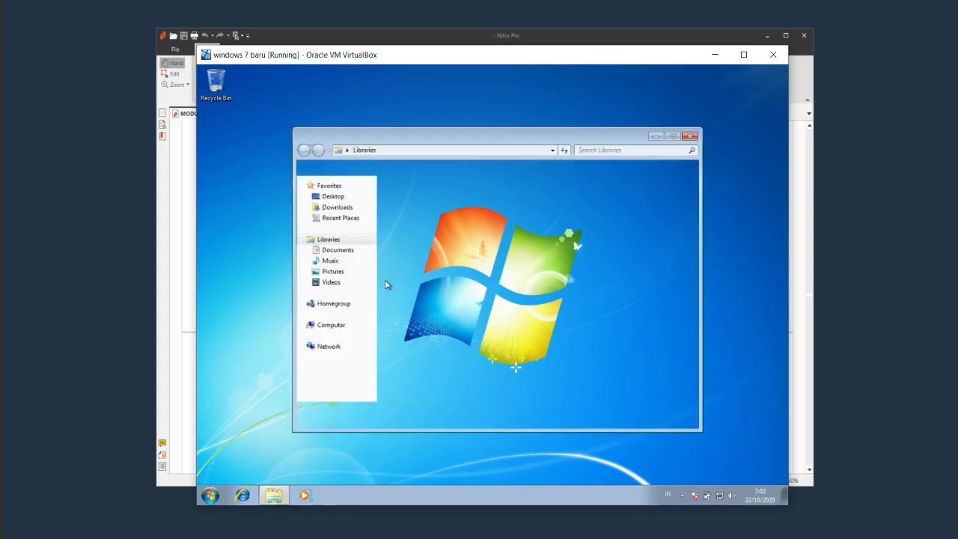
# Open readme from Documents, check the admin's added line is there, and close it.
pyautogui.click(346, 252)
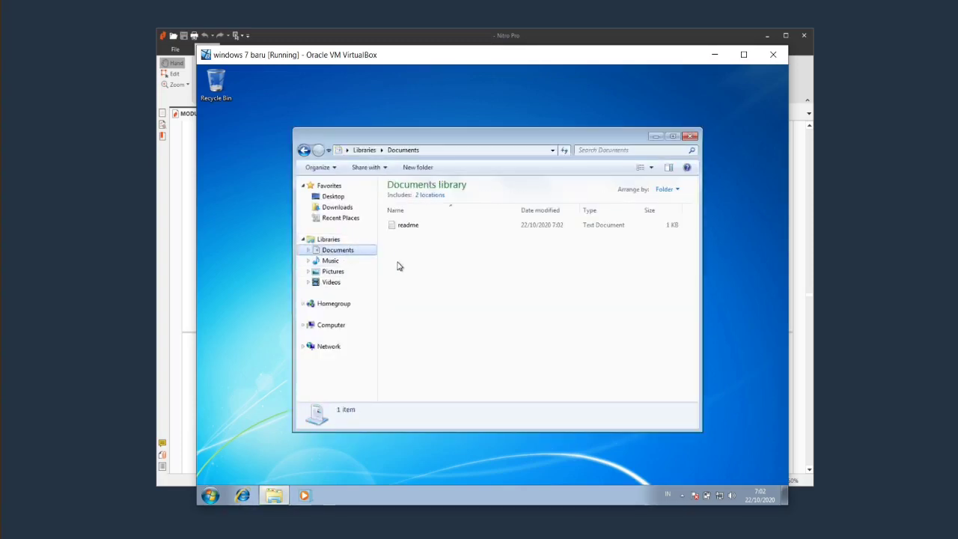
pyautogui.doubleClick(416, 228)
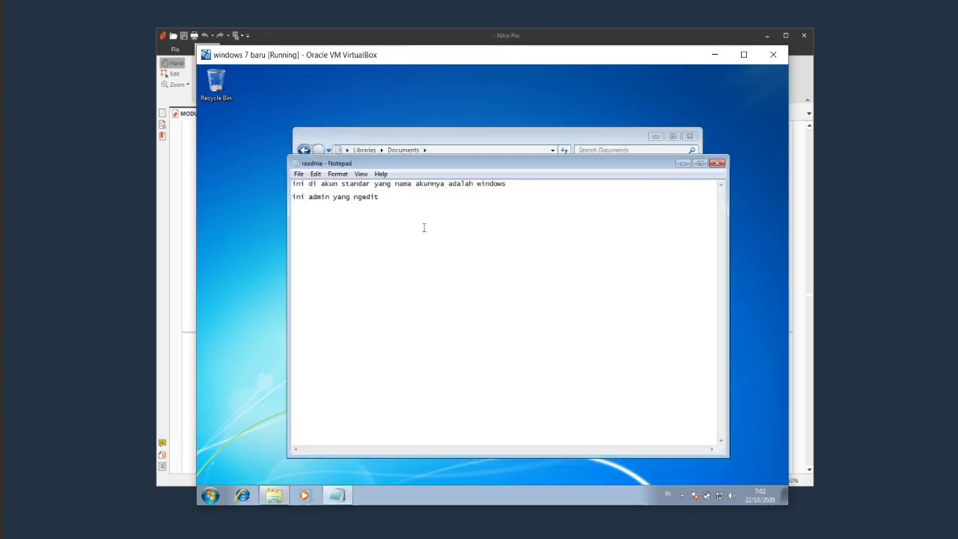
pyautogui.moveTo(389, 197); pyautogui.dragTo(292, 197)
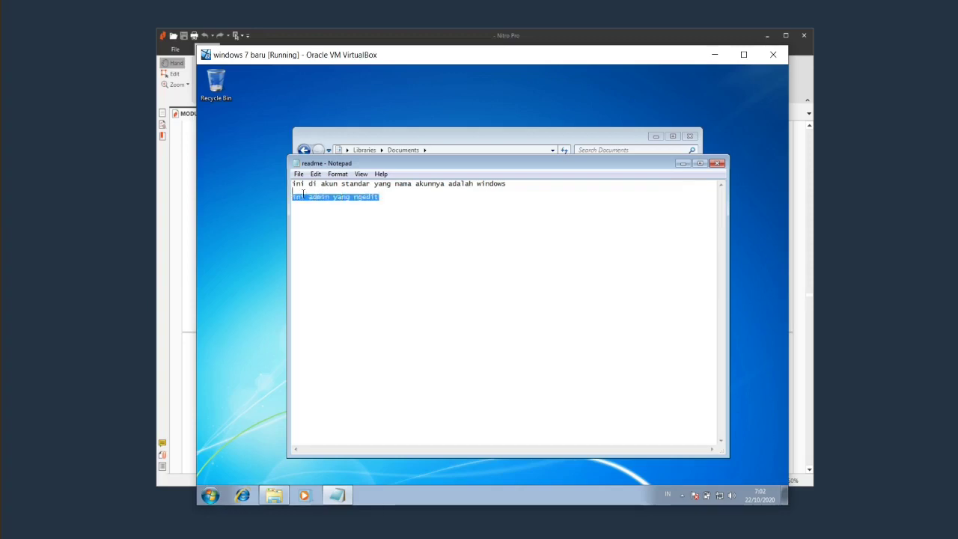
pyautogui.click(430, 202)
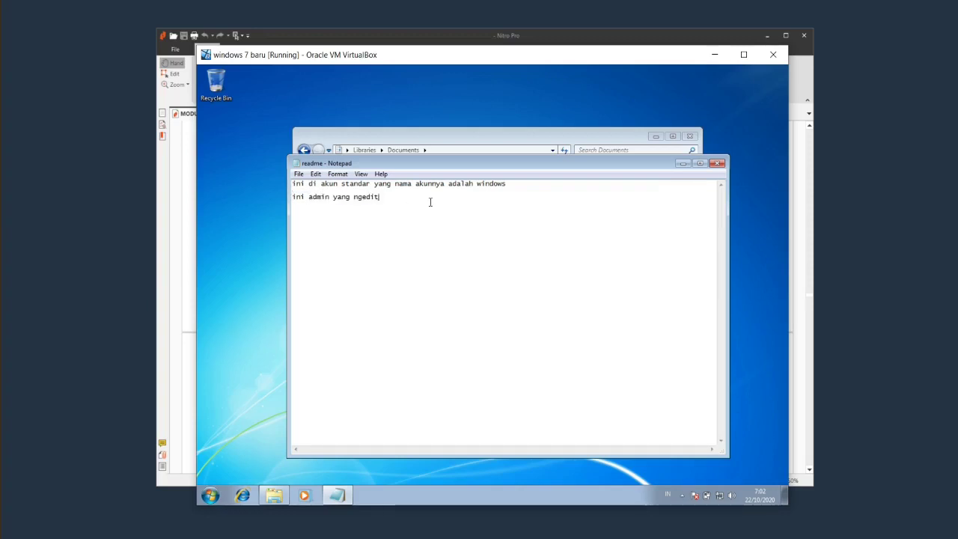
pyautogui.click(716, 163)
# Minimize the Documents window and switch back to the password-protected administrator account user.
pyautogui.click(274, 495)
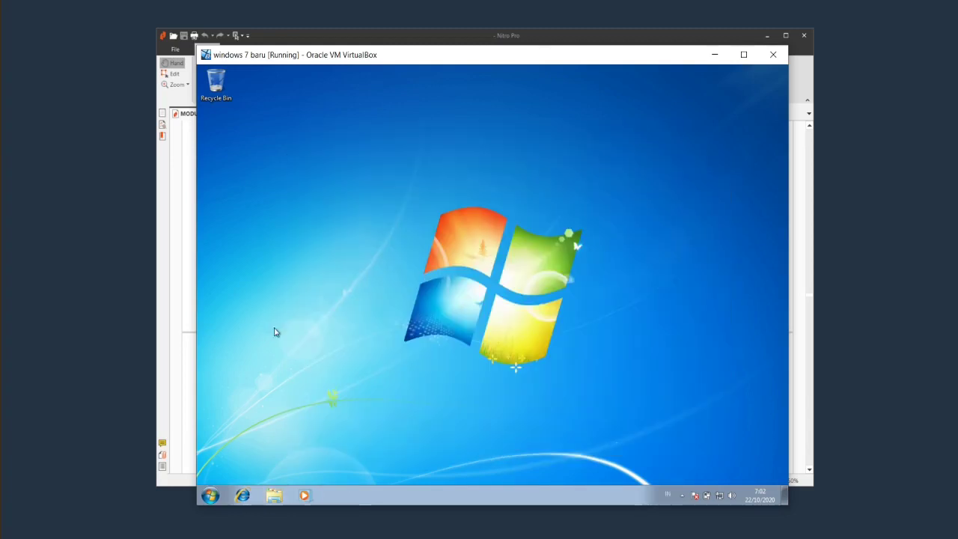
pyautogui.click(210, 494)
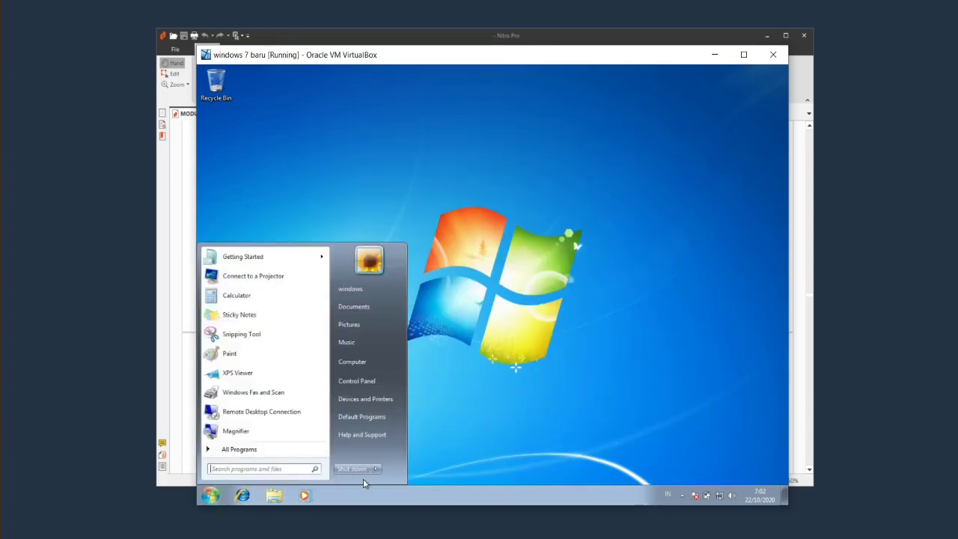
pyautogui.moveTo(376, 470)
pyautogui.click(411, 429)
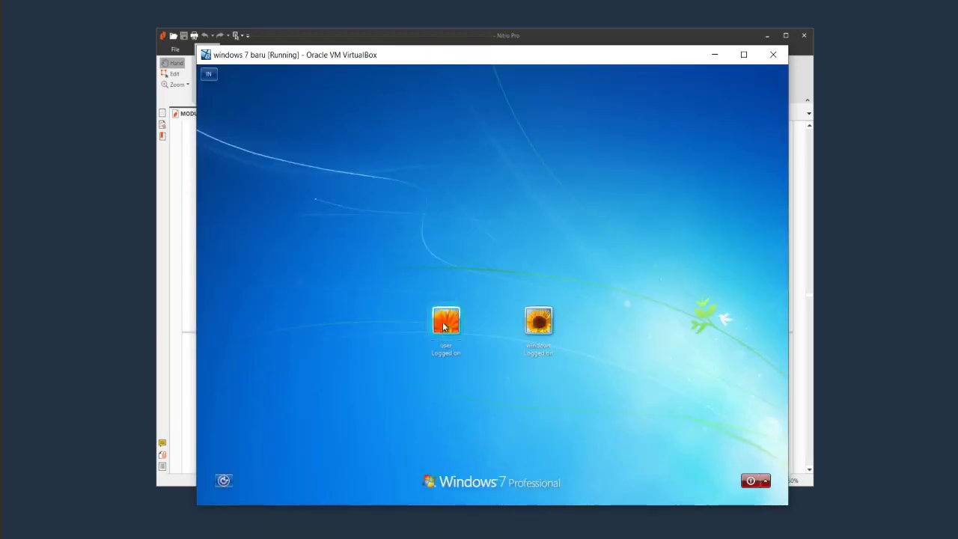
pyautogui.click(445, 322)
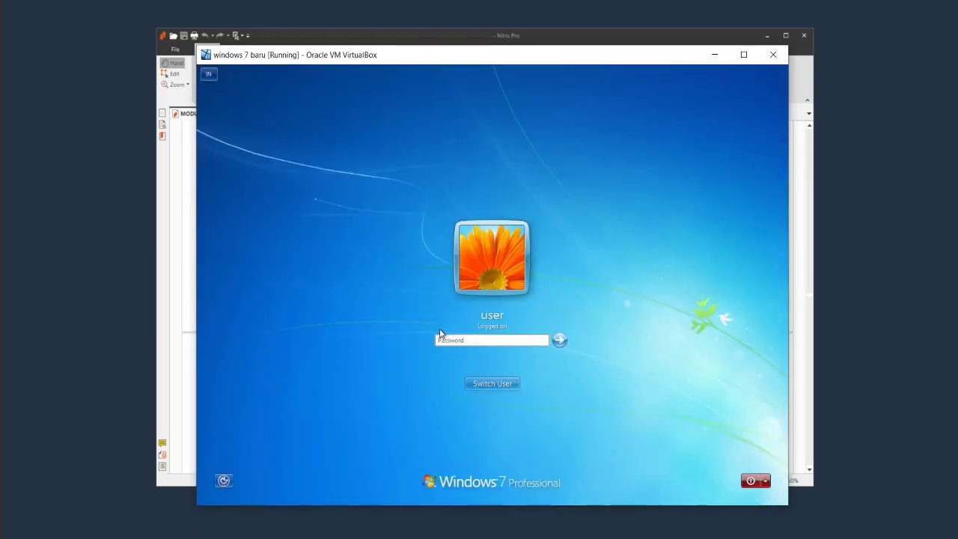
pyautogui.write('••••')
pyautogui.press('Return')
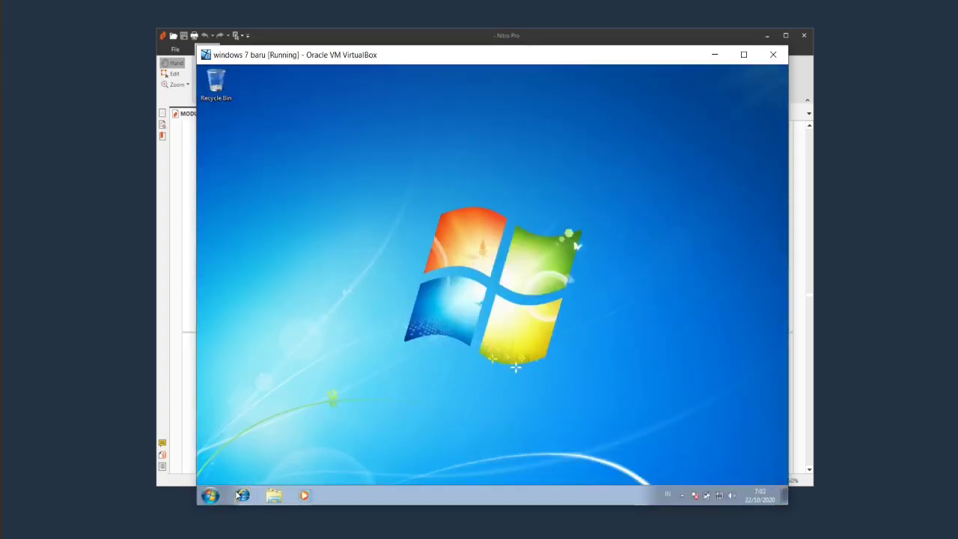
pyautogui.click(210, 497)
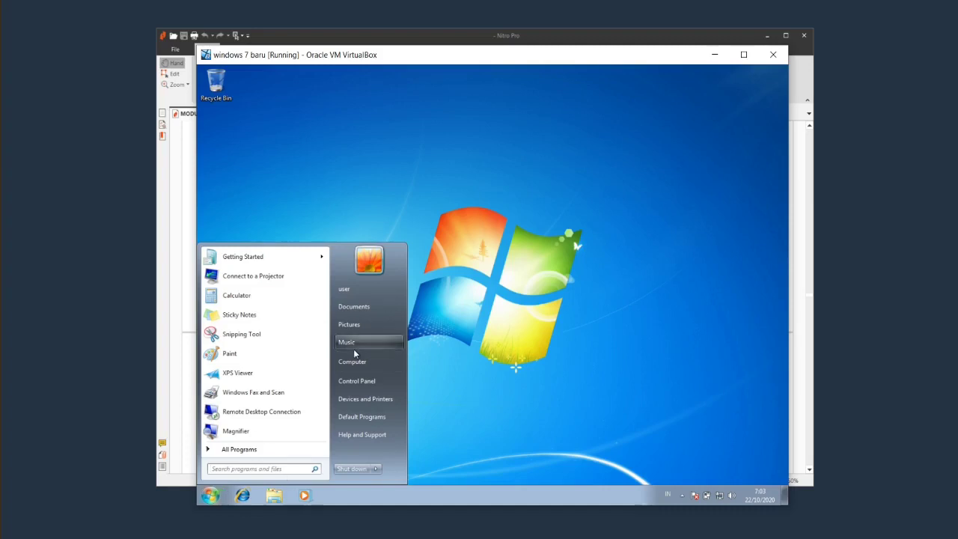
# Turn on the Guest account from User Accounts' Manage another account page, then close Control Panel.
pyautogui.click(364, 382)
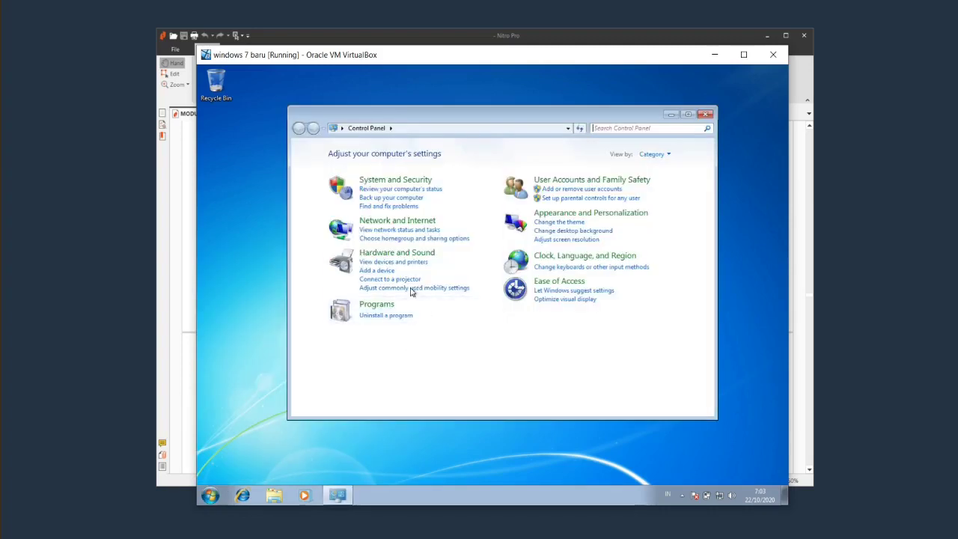
pyautogui.click(556, 179)
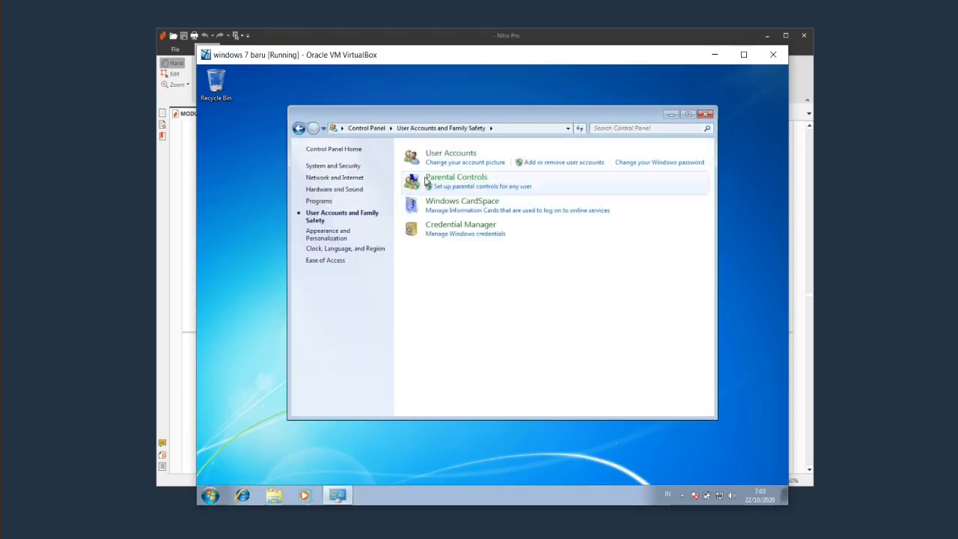
pyautogui.click(451, 154)
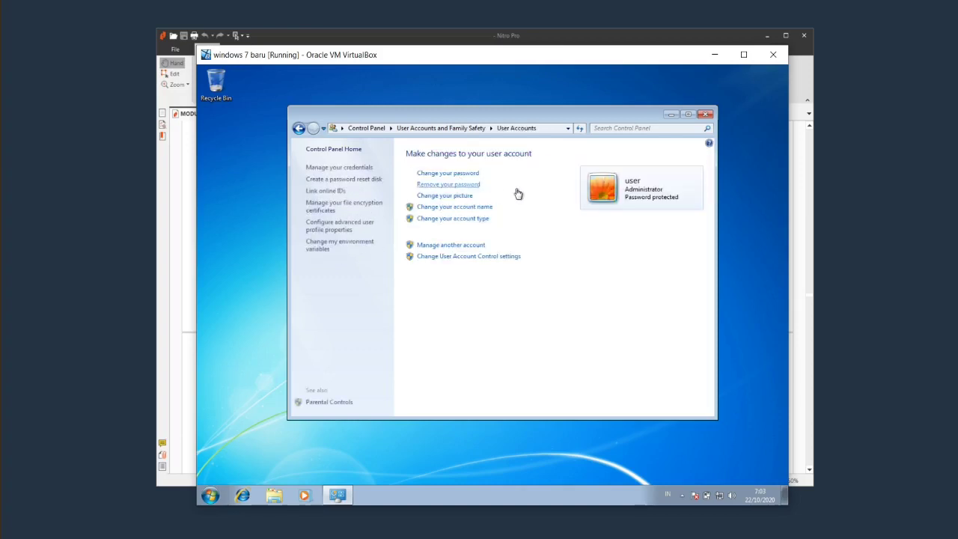
pyautogui.click(449, 247)
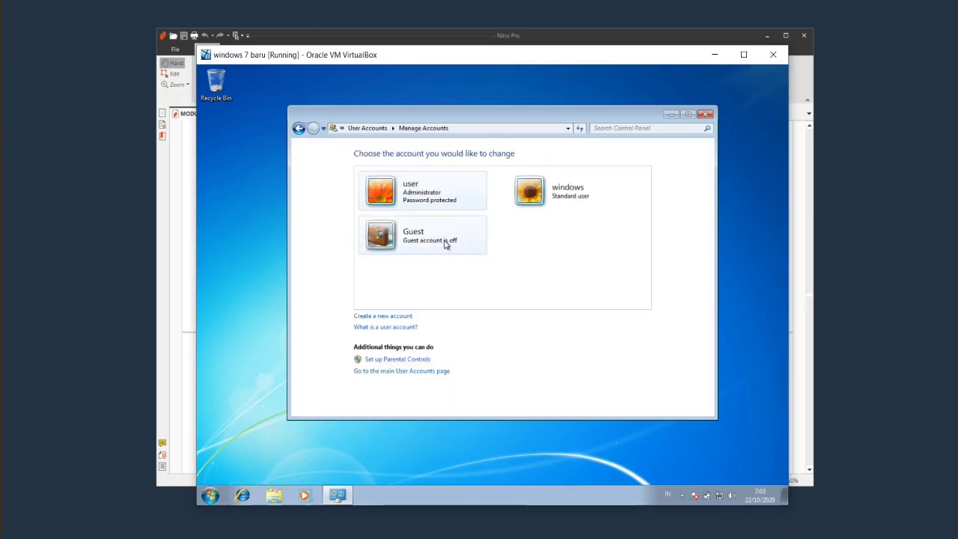
pyautogui.click(457, 257)
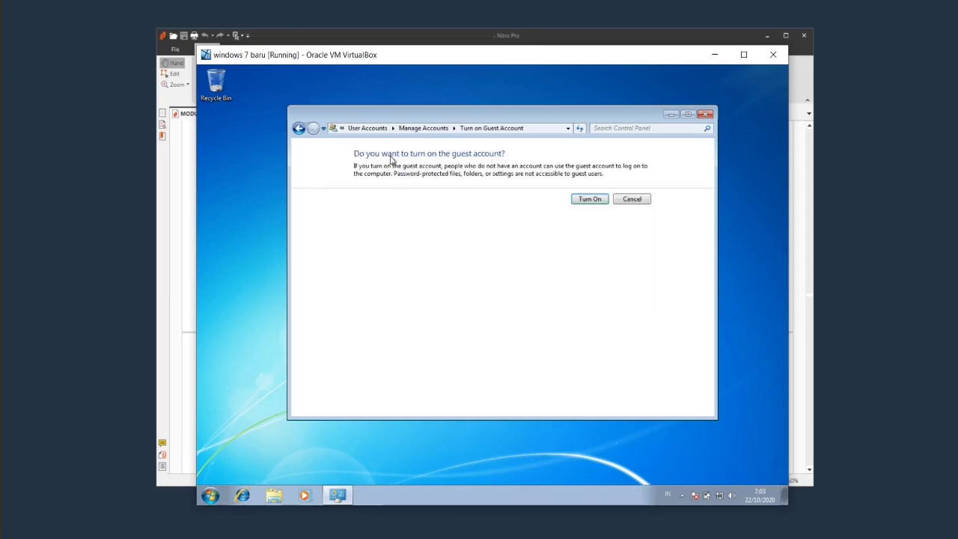
pyautogui.click(298, 128)
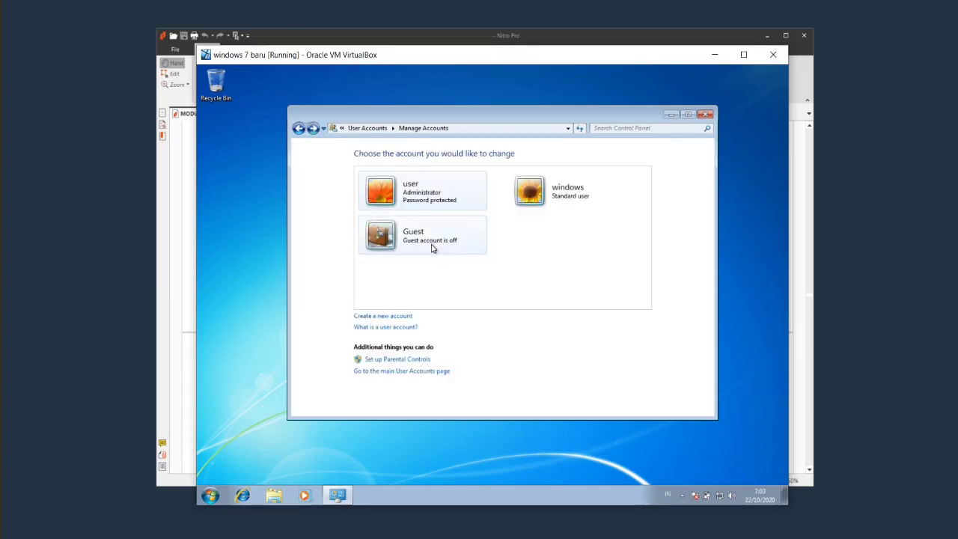
pyautogui.click(433, 247)
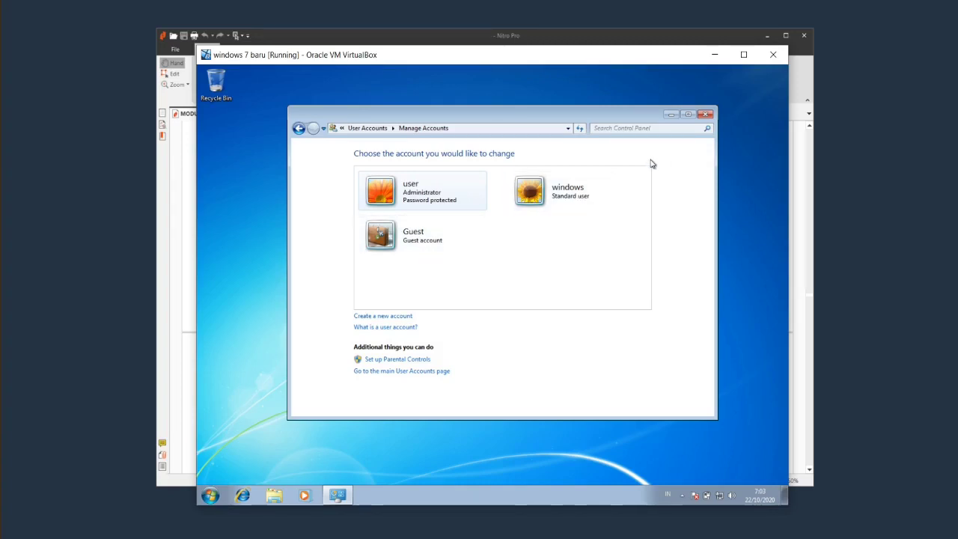
pyautogui.click(704, 116)
# Log off the administrator session and sign in as the Guest account.
pyautogui.click(210, 495)
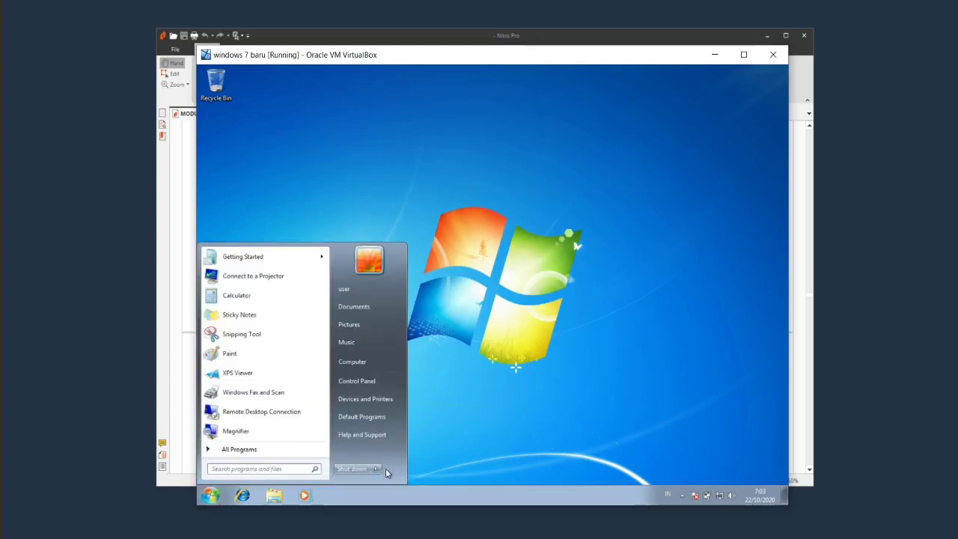
pyautogui.moveTo(386, 468)
pyautogui.click(423, 432)
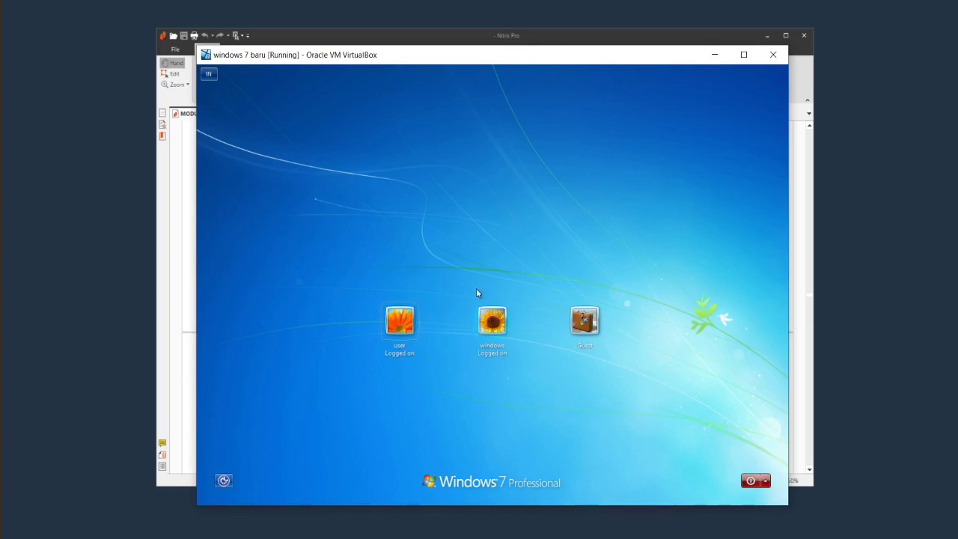
pyautogui.click(593, 324)
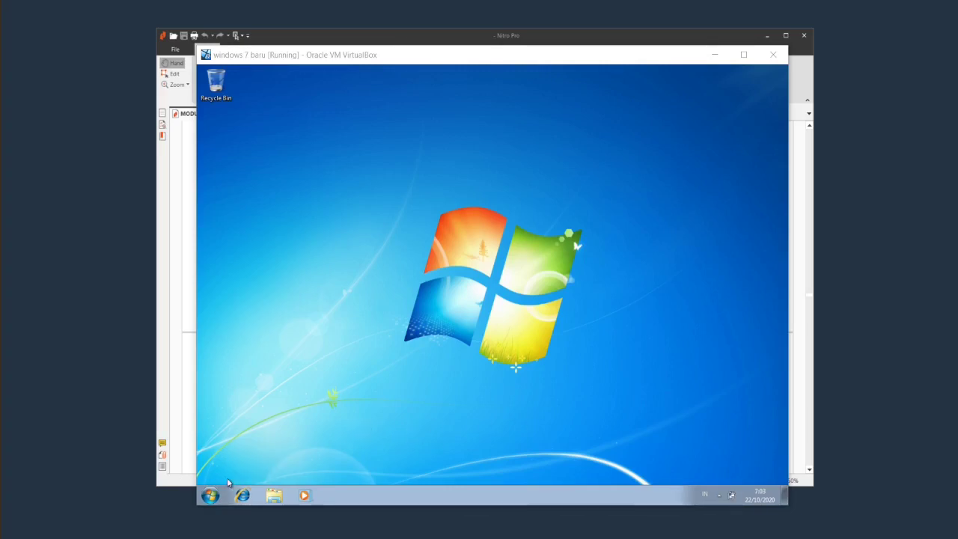
# Open Control Panel from the Guest's Start menu.
pyautogui.press('super')
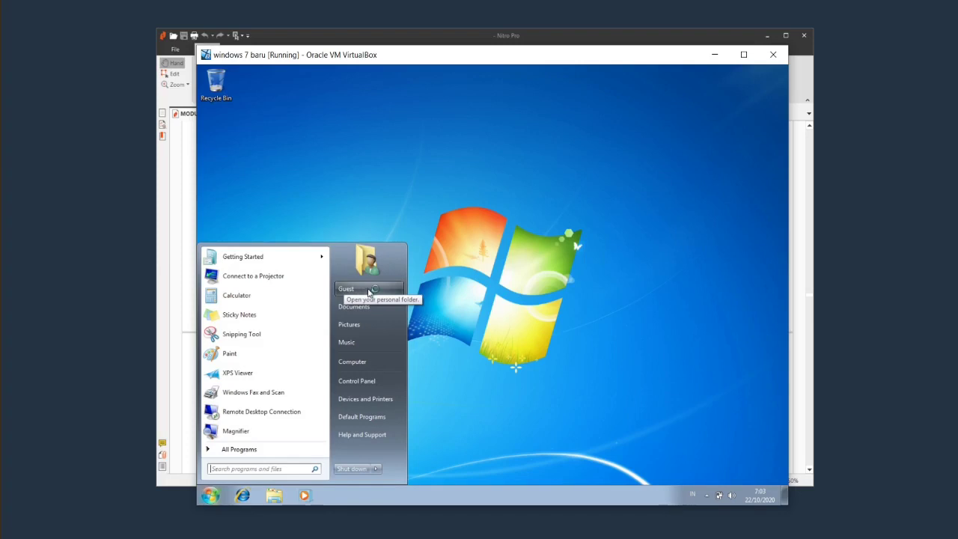
pyautogui.click(415, 348)
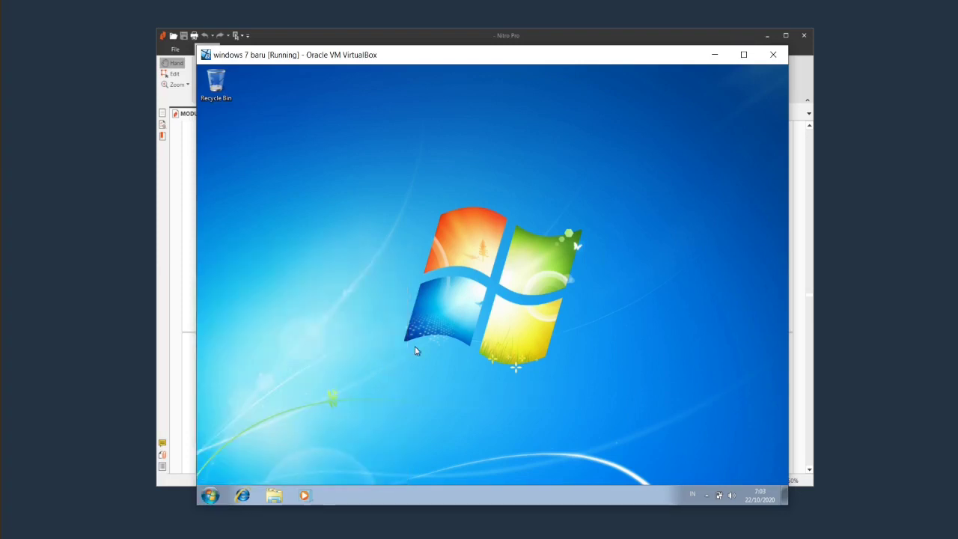
pyautogui.click(282, 497)
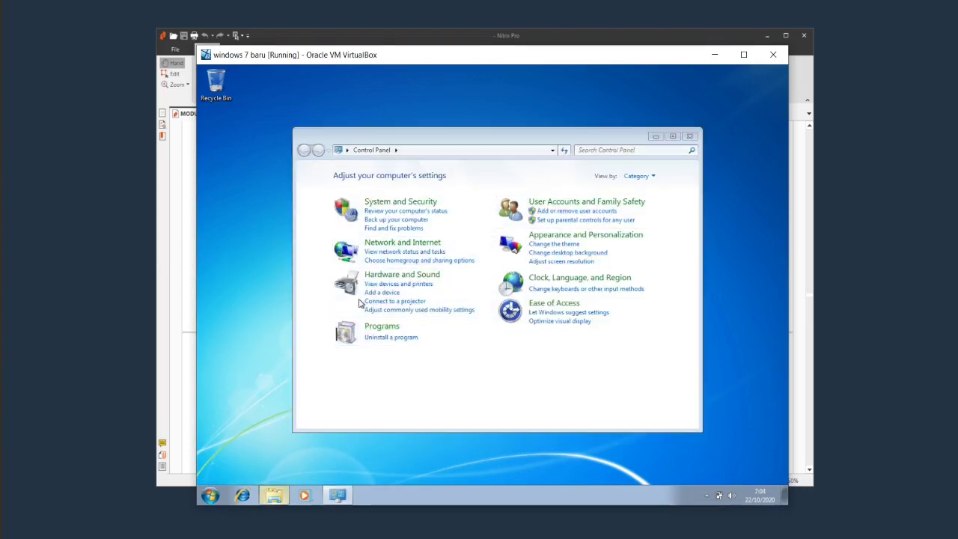
# Browse the Documents, Music, Pictures and Videos libraries in Explorer.
pyautogui.click(350, 262)
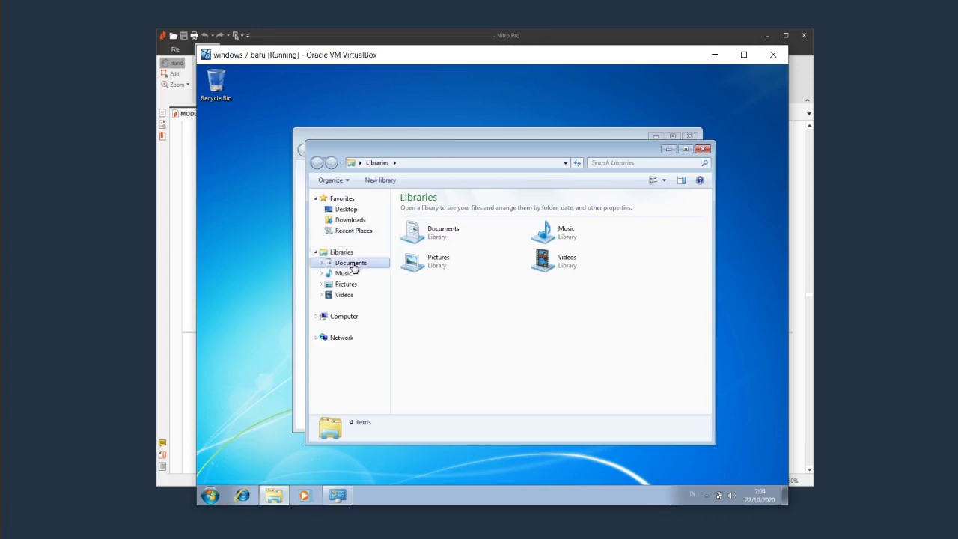
pyautogui.click(344, 274)
pyautogui.click(346, 285)
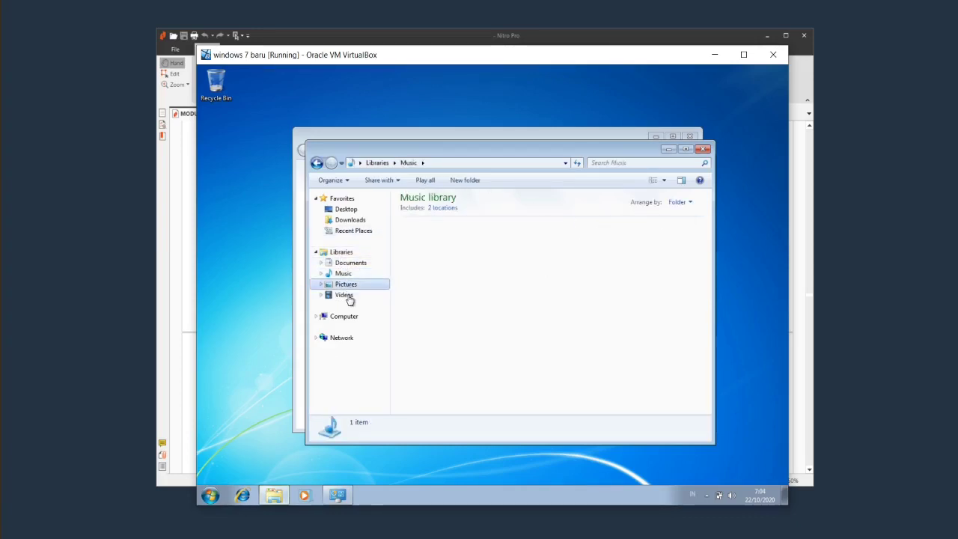
pyautogui.click(346, 296)
# Navigate to Local Disk (C:) > Users and inspect the Guest and Public folders.
pyautogui.click(352, 316)
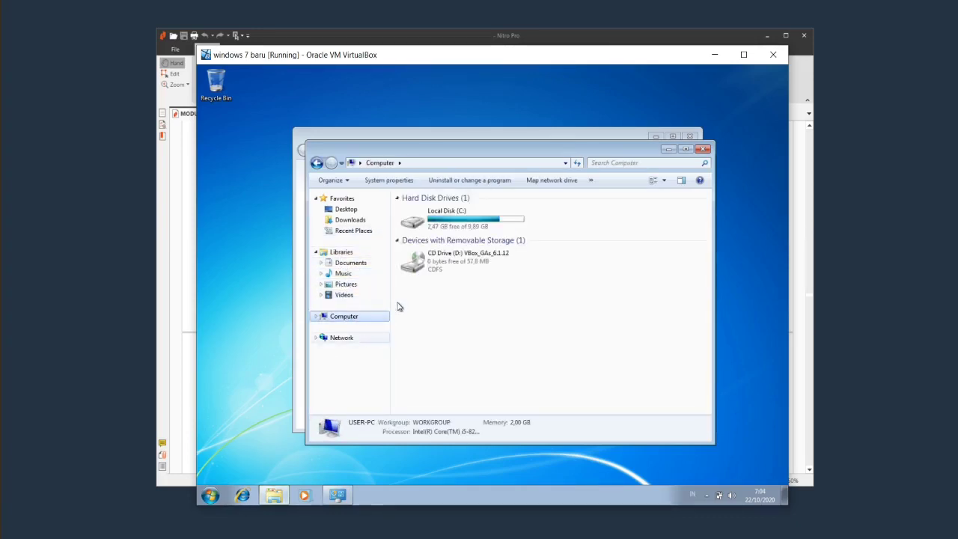
pyautogui.click(352, 327)
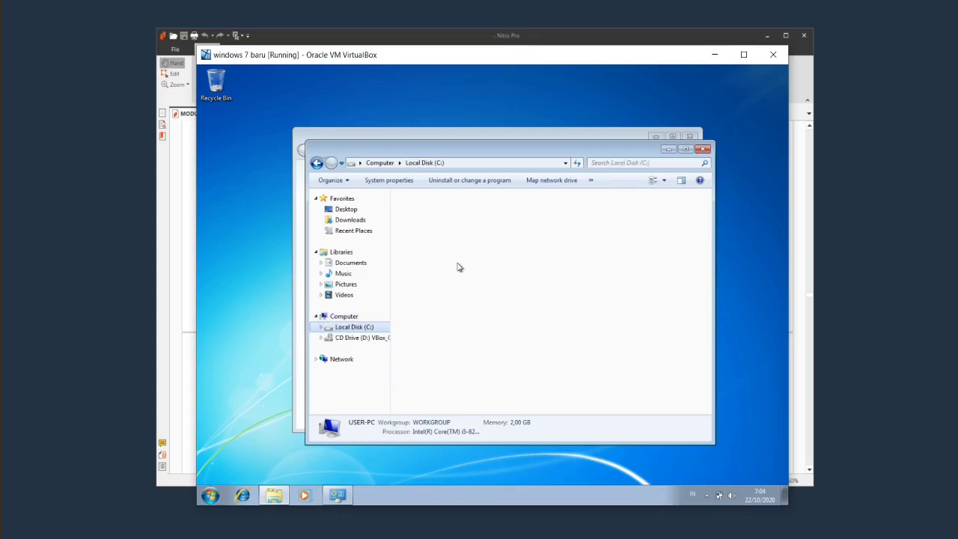
pyautogui.doubleClick(432, 234)
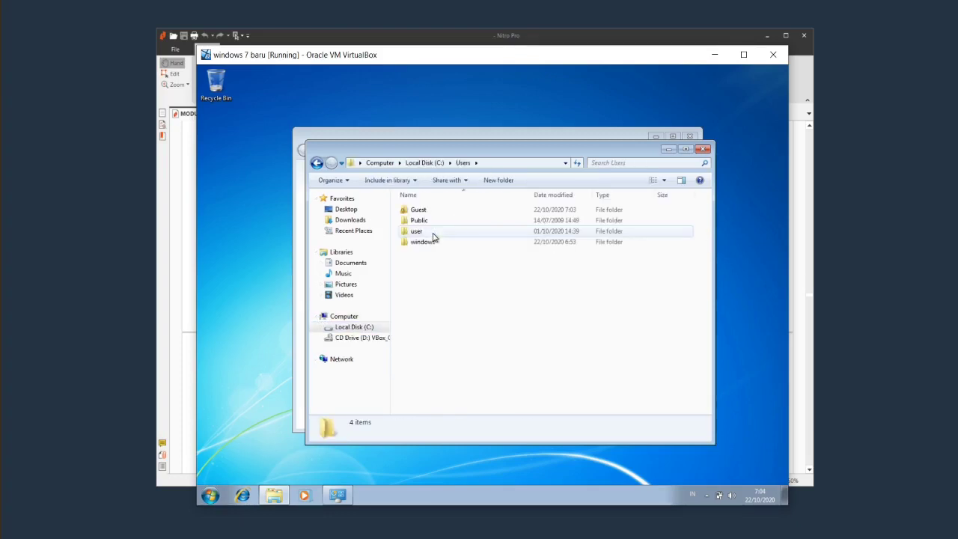
pyautogui.click(430, 210)
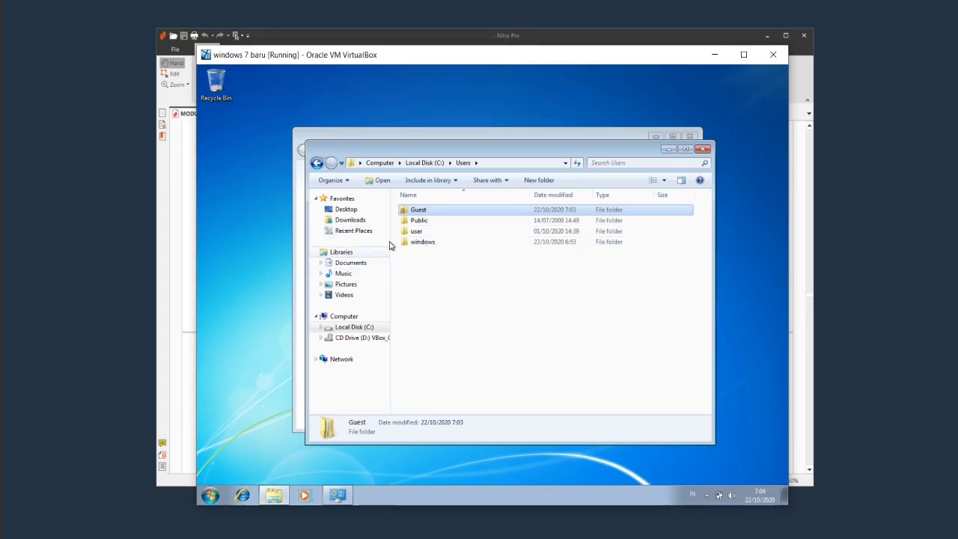
pyautogui.click(421, 221)
pyautogui.click(428, 212)
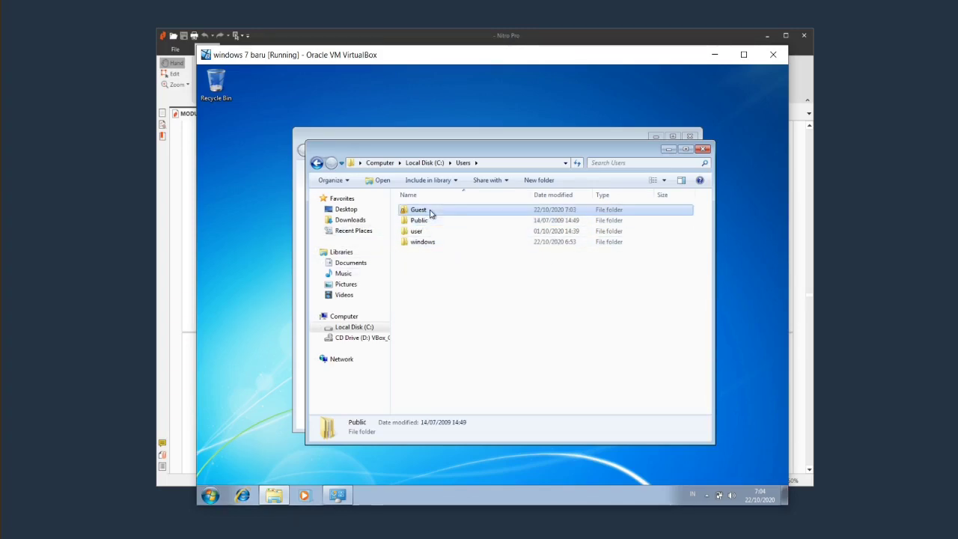
# Create a new text document named 'ini dari guest' in Documents.
pyautogui.click(351, 262)
pyautogui.rightClick(469, 259)
pyautogui.moveTo(524, 367)
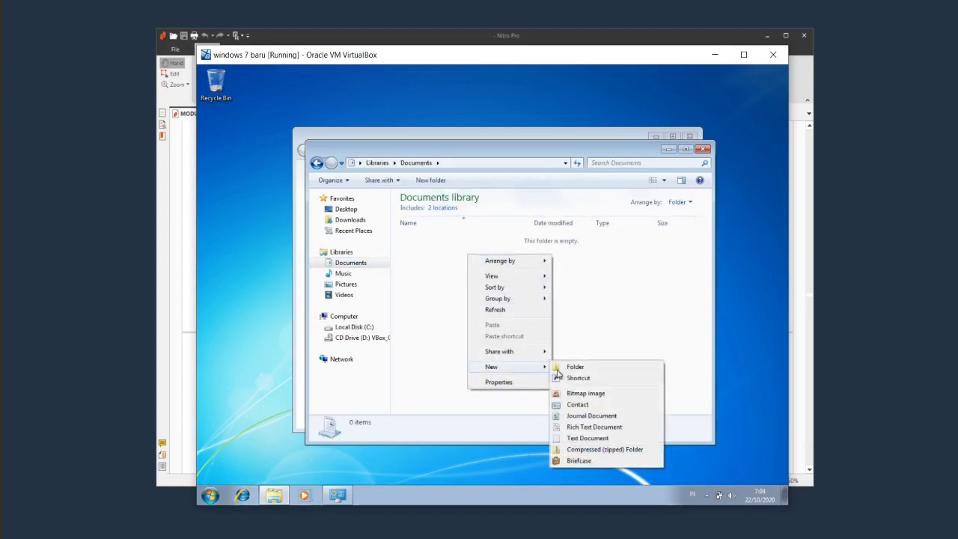
pyautogui.click(580, 439)
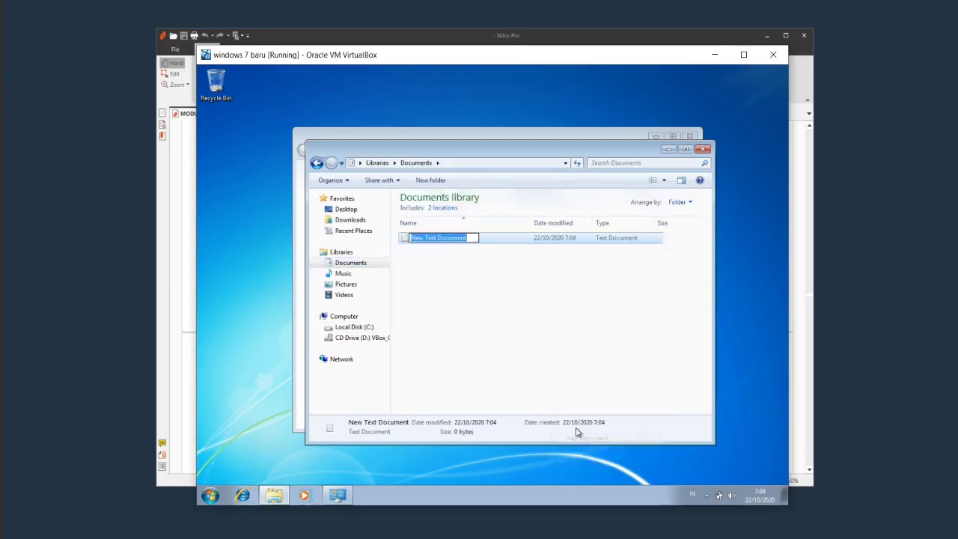
pyautogui.write('ini dari')
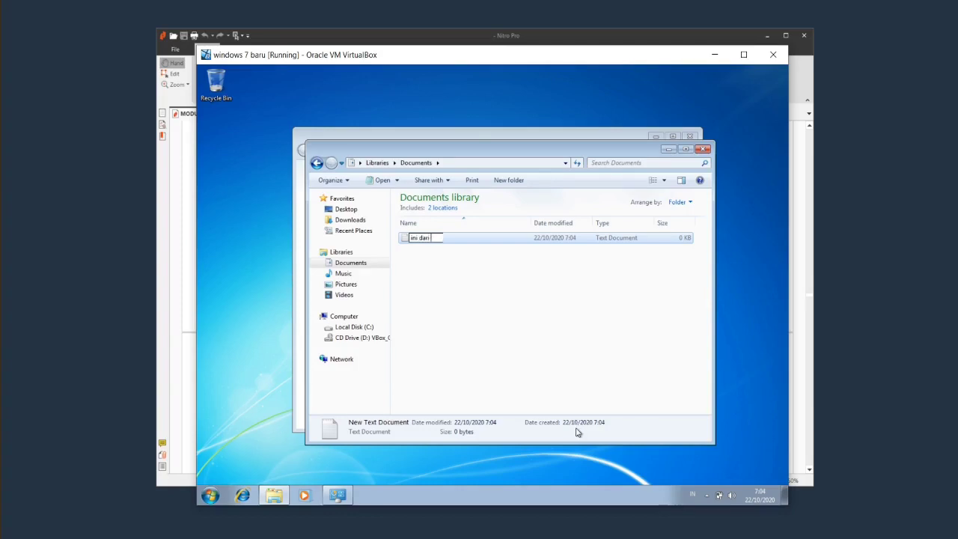
pyautogui.write(' guest')
pyautogui.press('Return')
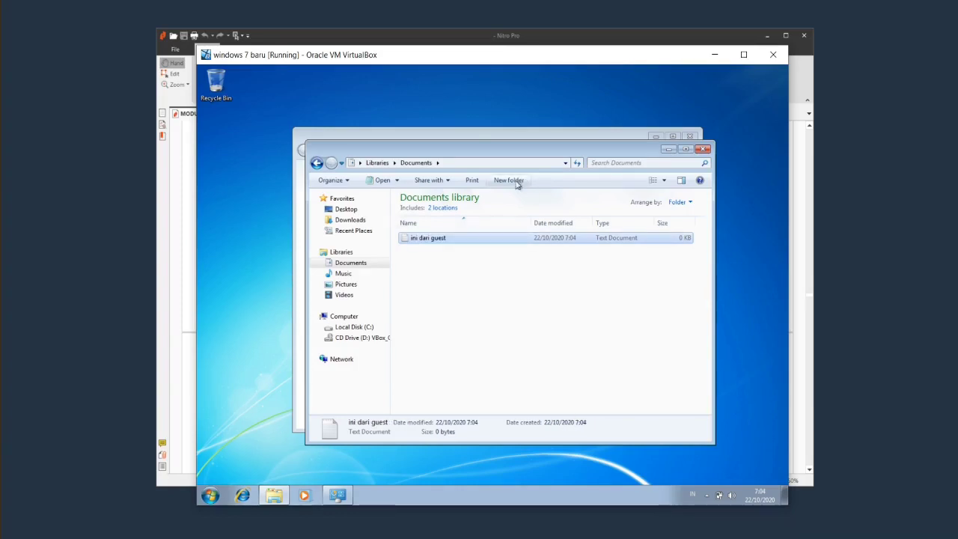
# Write 'guest' into the file, save it, and close all open windows.
pyautogui.doubleClick(473, 238)
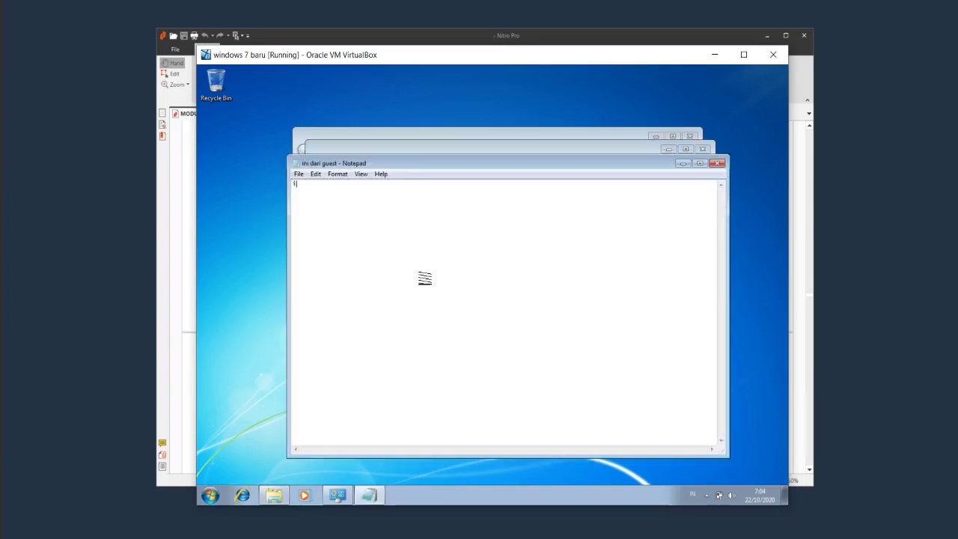
pyautogui.write('guest')
pyautogui.click(717, 163)
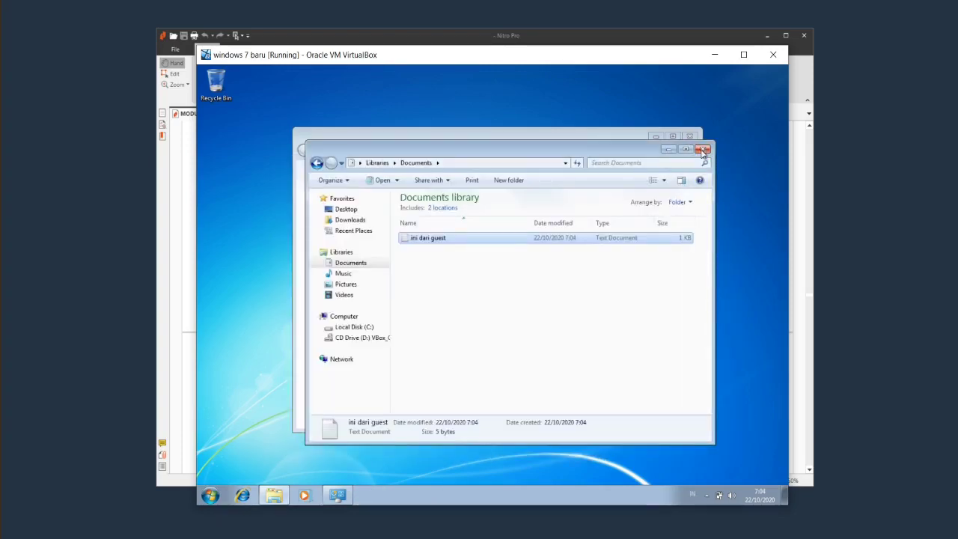
pyautogui.click(702, 148)
pyautogui.click(690, 137)
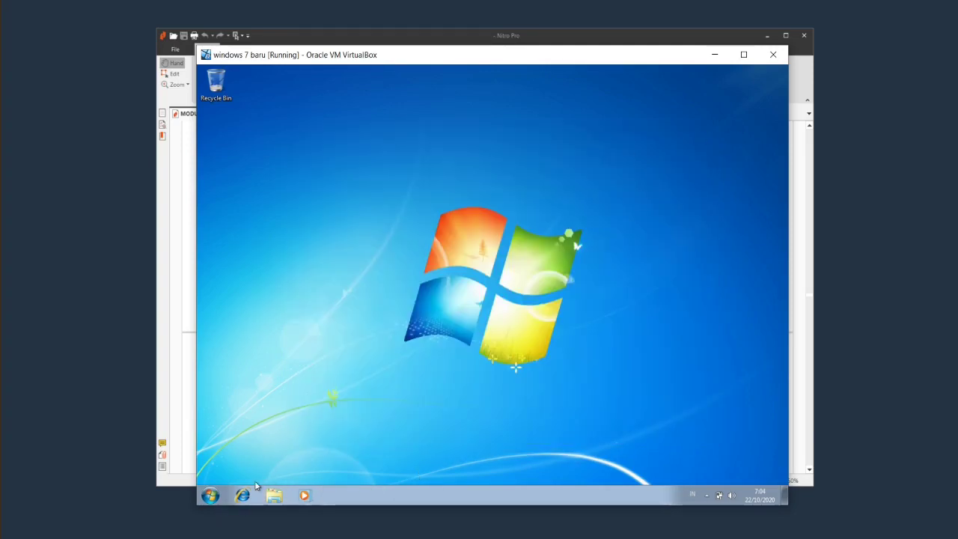
# Switch user from the Guest session and sign in to the password-protected administrator account.
pyautogui.click(211, 497)
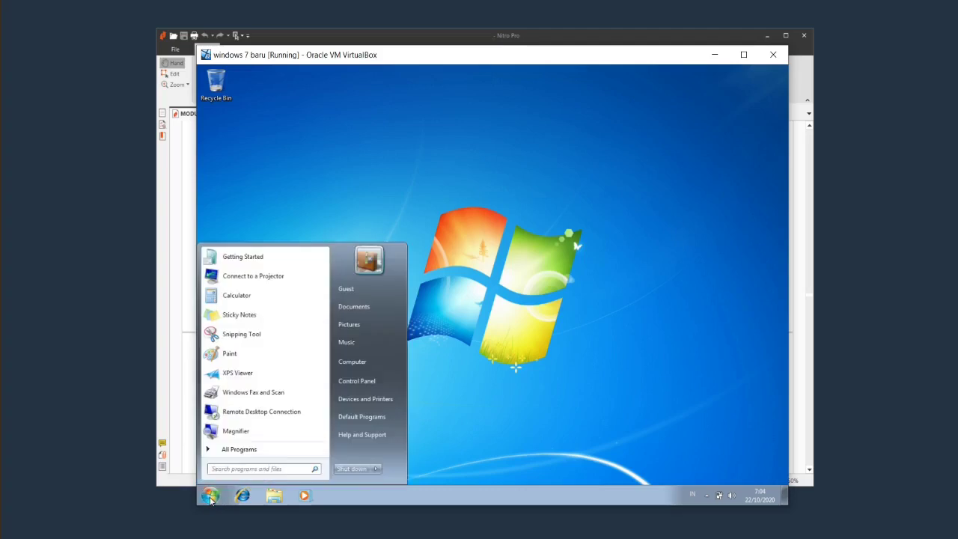
pyautogui.click(458, 451)
pyautogui.click(273, 497)
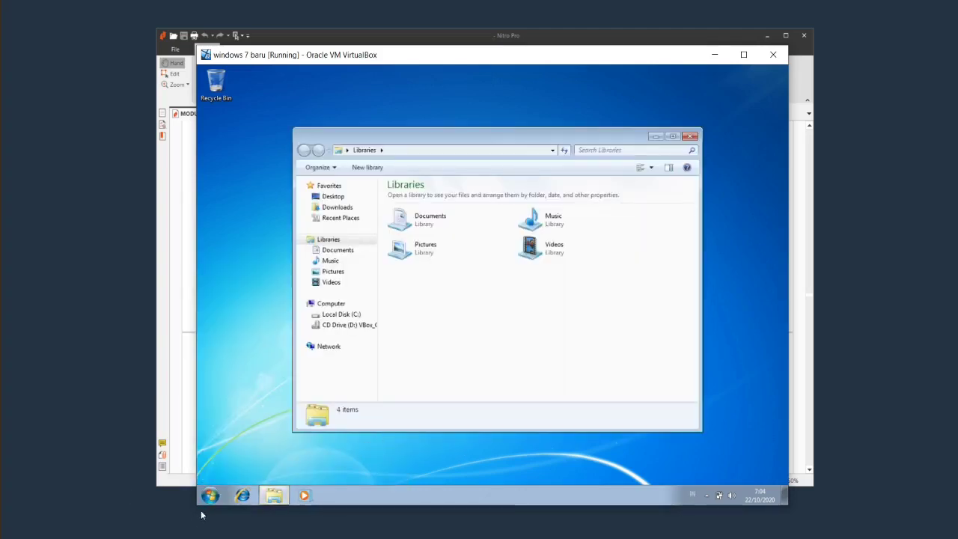
pyautogui.click(210, 496)
pyautogui.click(376, 469)
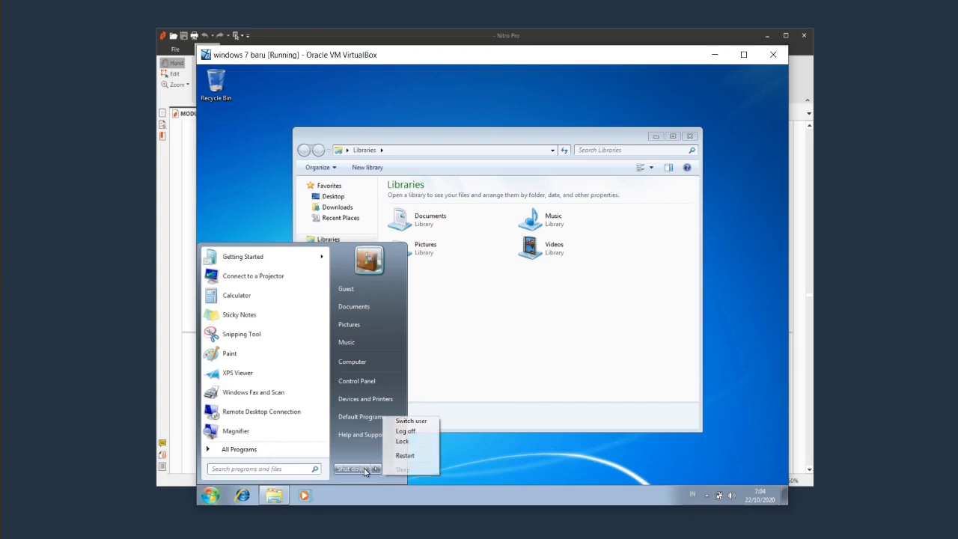
pyautogui.click(422, 423)
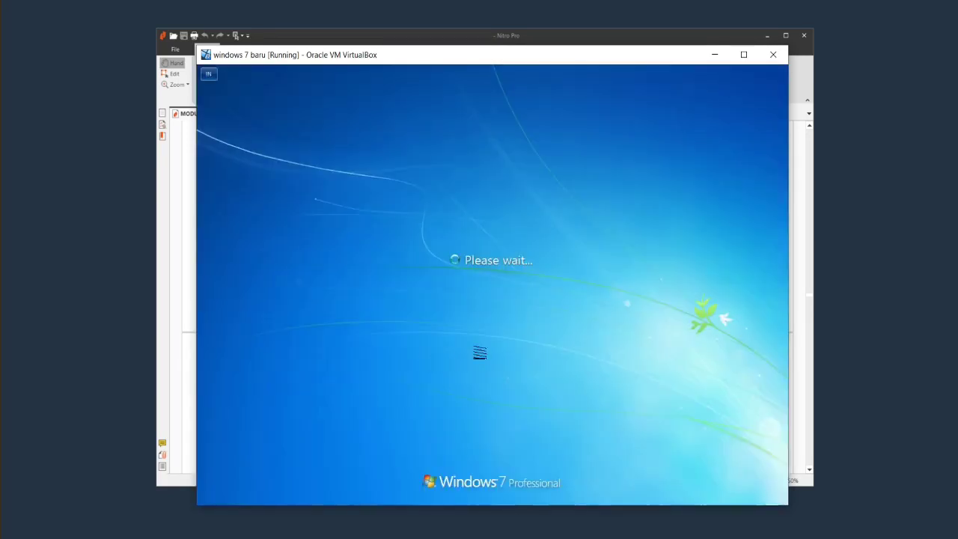
pyautogui.click(399, 323)
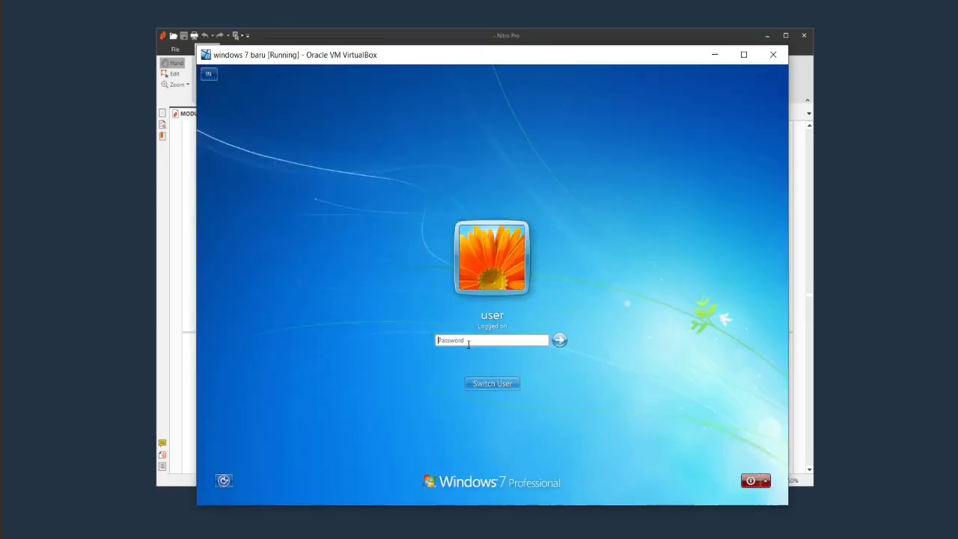
pyautogui.write('******')
pyautogui.press('Return')
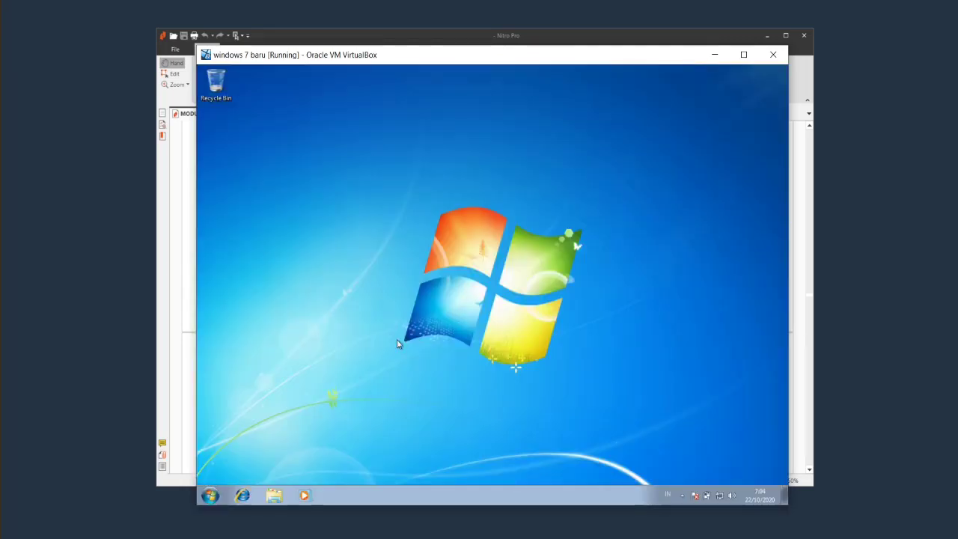
# Open C:\Users\Guest in Explorer, granting permanent access to the folder.
pyautogui.click(275, 492)
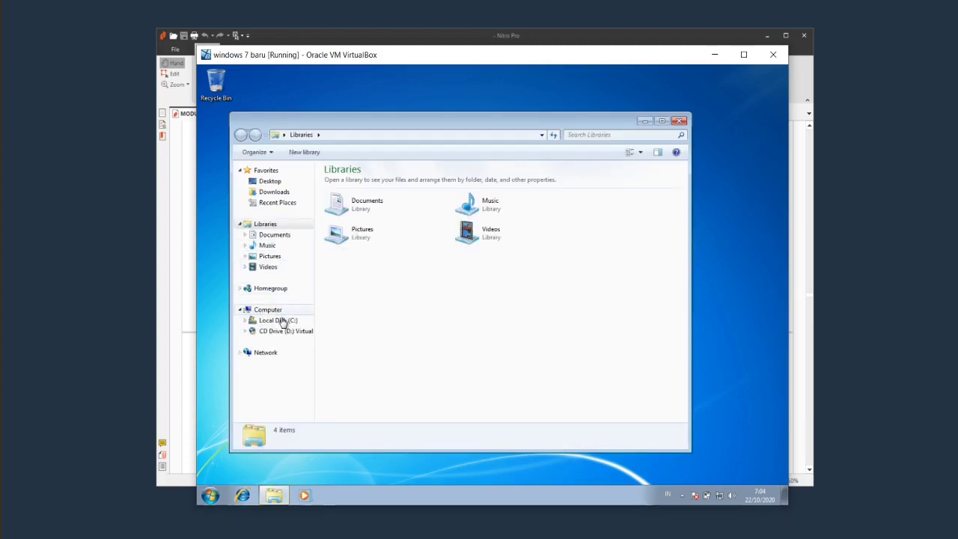
pyautogui.click(282, 322)
pyautogui.doubleClick(360, 204)
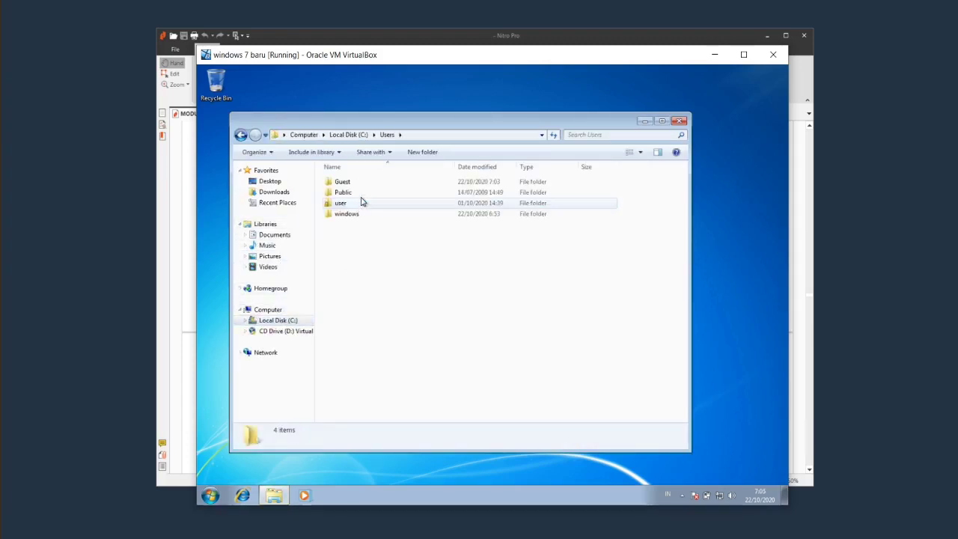
pyautogui.doubleClick(365, 181)
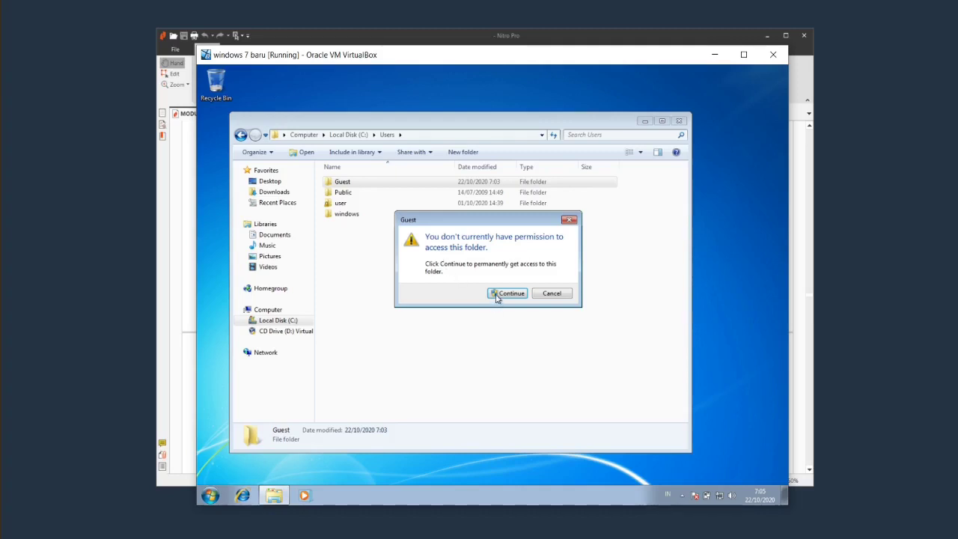
pyautogui.click(508, 294)
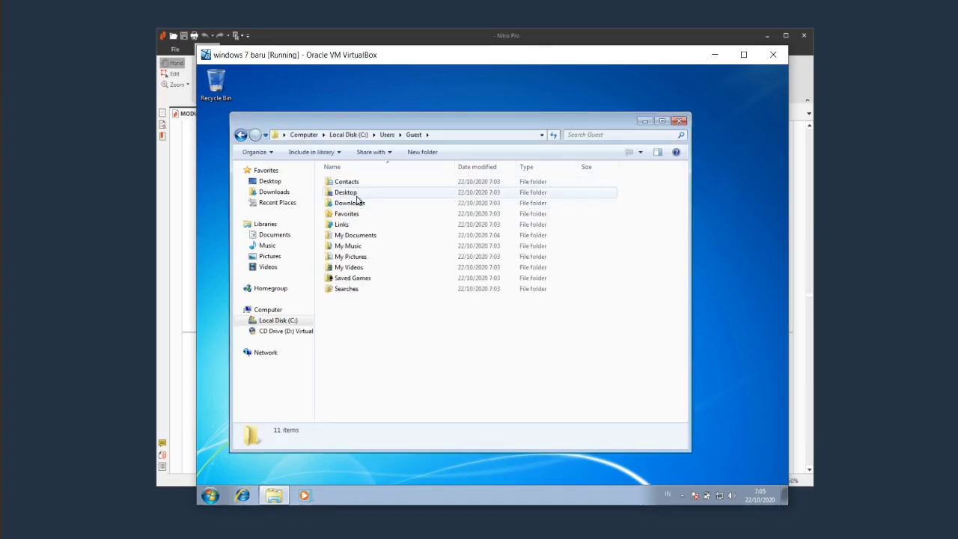
# Read 'ini dari guest' in Guest's My Documents, then close the file and Explorer.
pyautogui.doubleClick(364, 235)
pyautogui.doubleClick(352, 182)
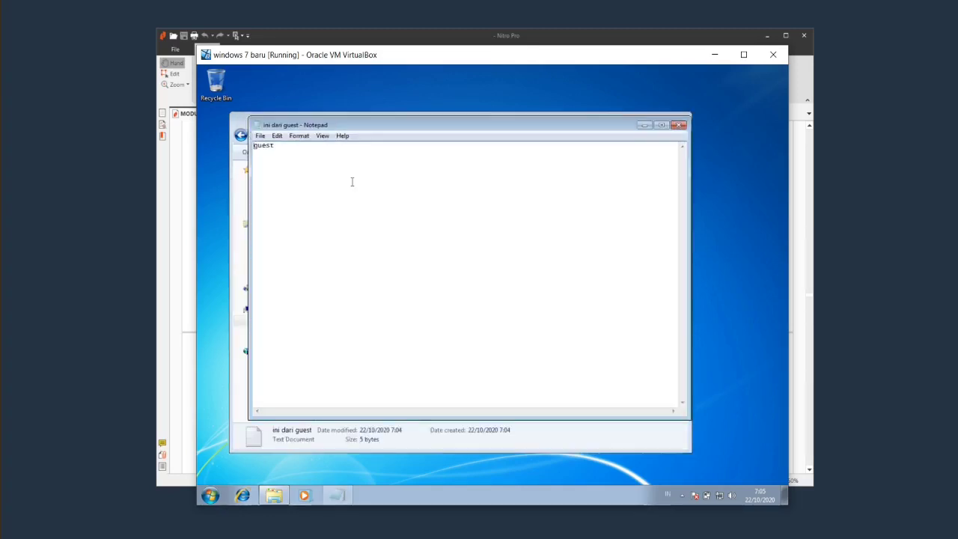
pyautogui.click(680, 126)
pyautogui.click(677, 122)
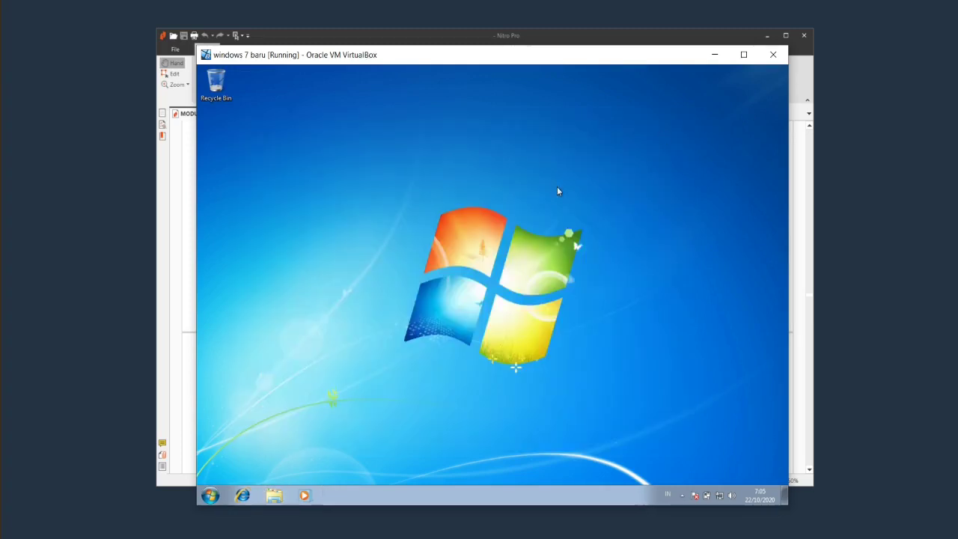
# Restart Windows 7, confirming despite other users still being signed in.
pyautogui.click(209, 494)
pyautogui.click(376, 469)
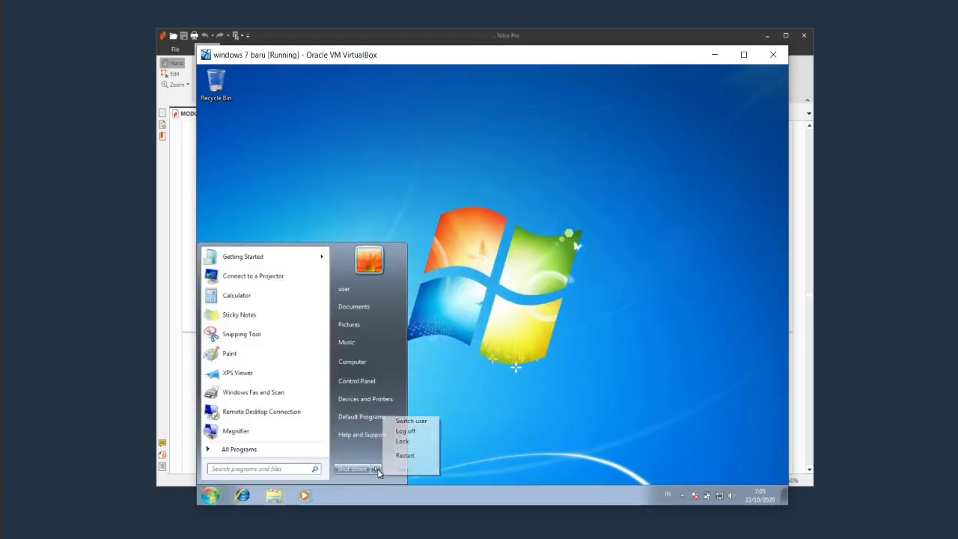
pyautogui.click(419, 456)
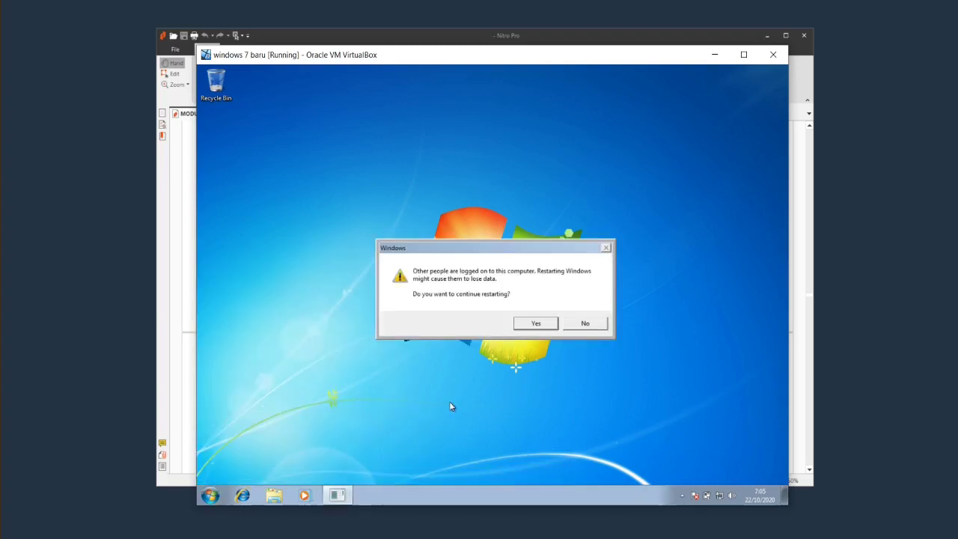
pyautogui.click(532, 325)
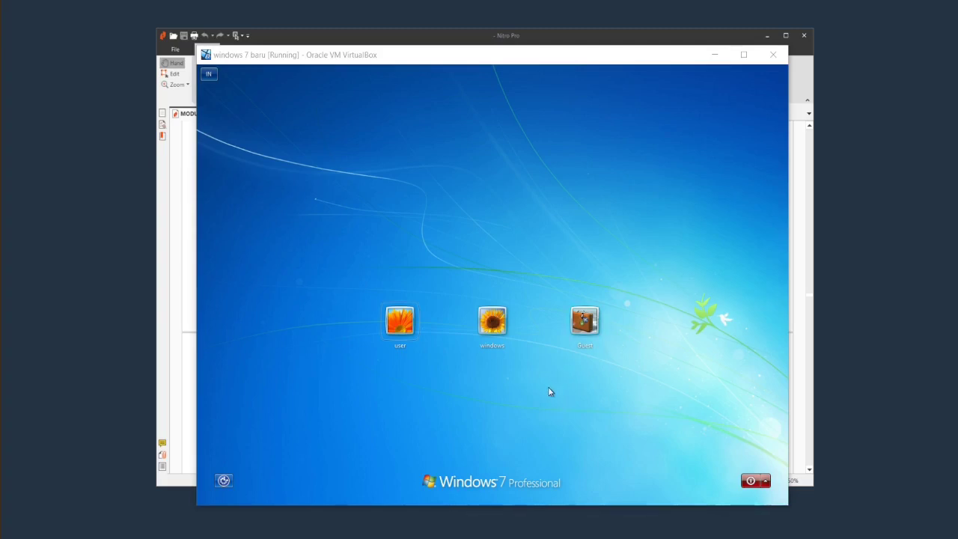
# Sign in as Guest and open the Documents library in a maximized Libraries window.
pyautogui.click(585, 324)
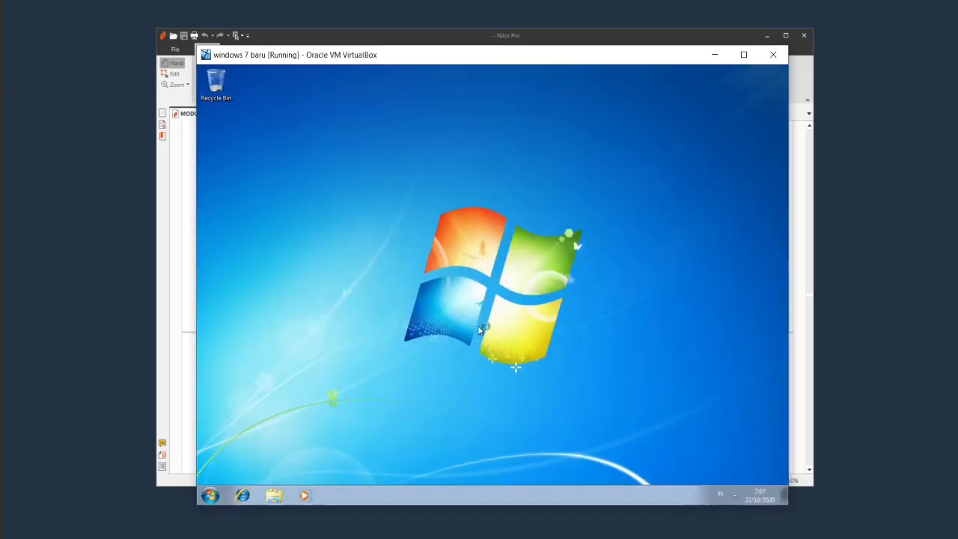
pyautogui.click(274, 494)
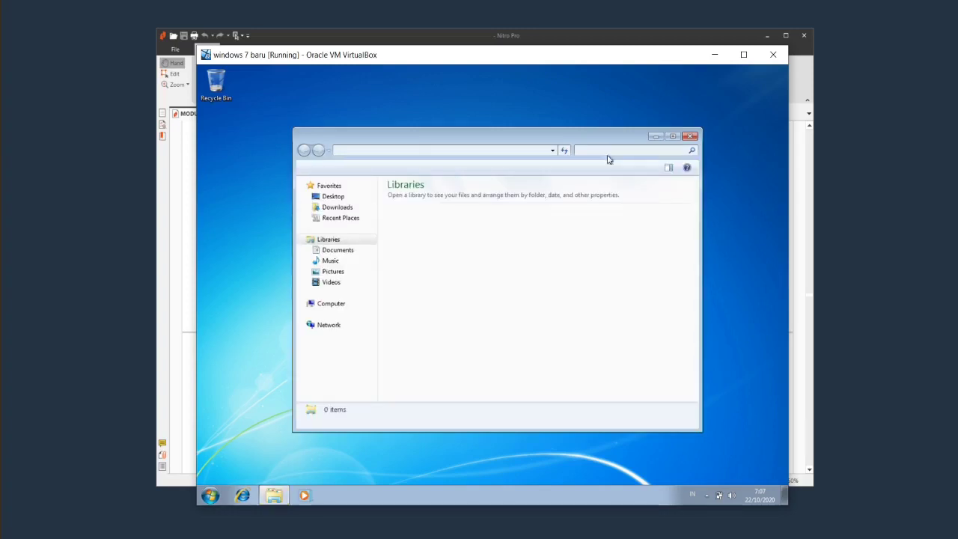
pyautogui.click(672, 136)
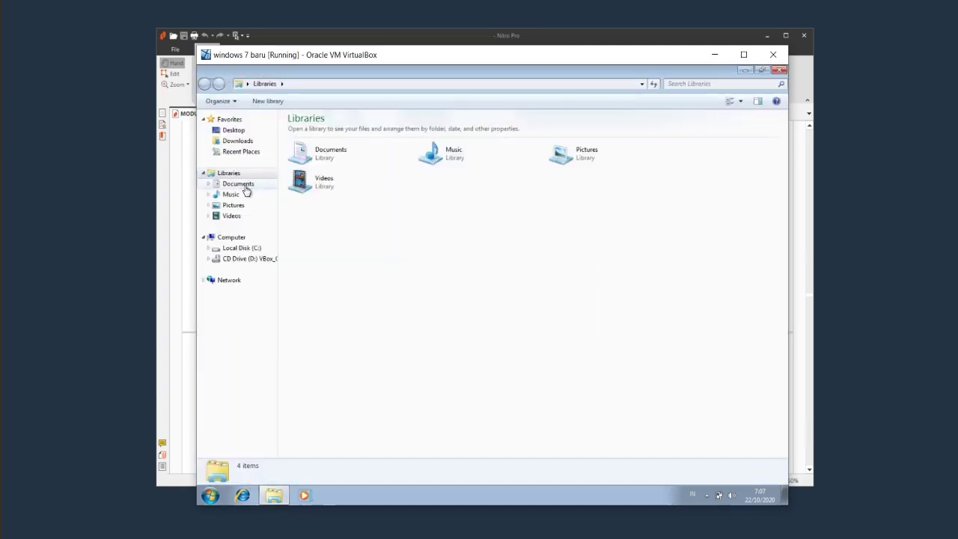
pyautogui.click(247, 187)
# Check that 'ini dari guest' still reads 'guest', then close the note and Documents.
pyautogui.doubleClick(312, 166)
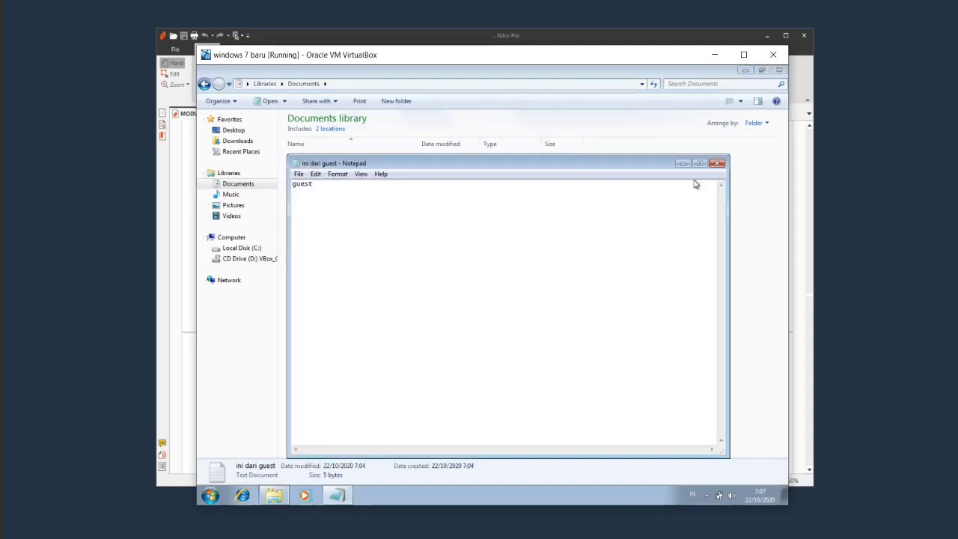
pyautogui.click(717, 163)
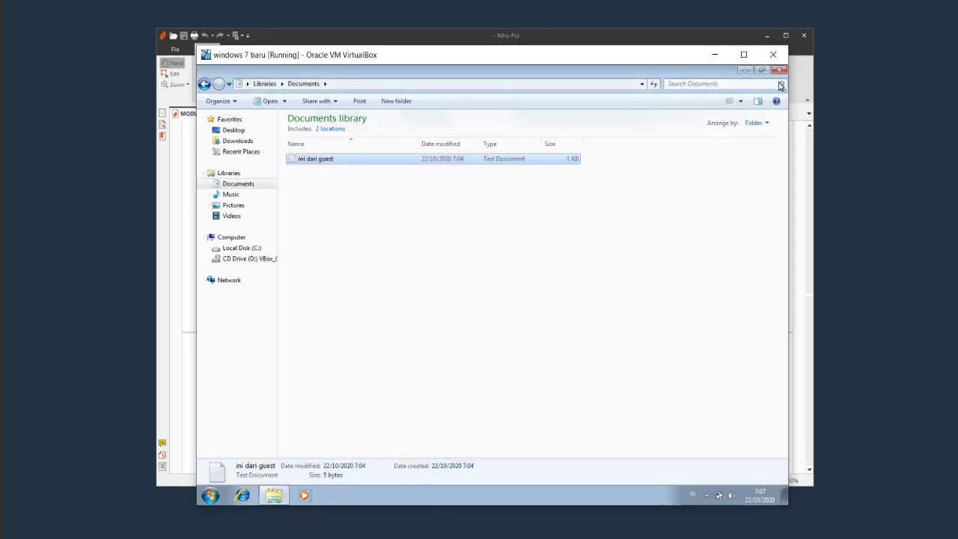
pyautogui.doubleClick(685, 71)
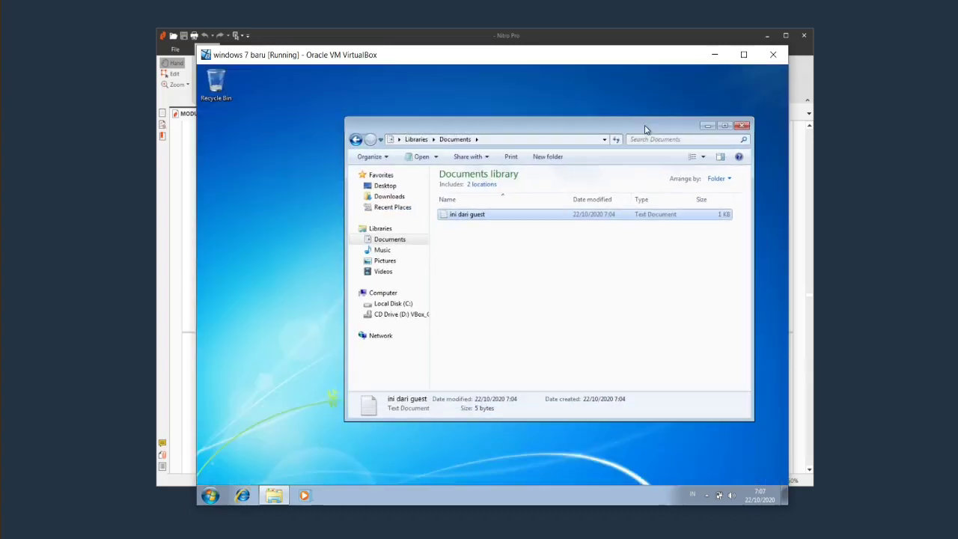
pyautogui.click(741, 126)
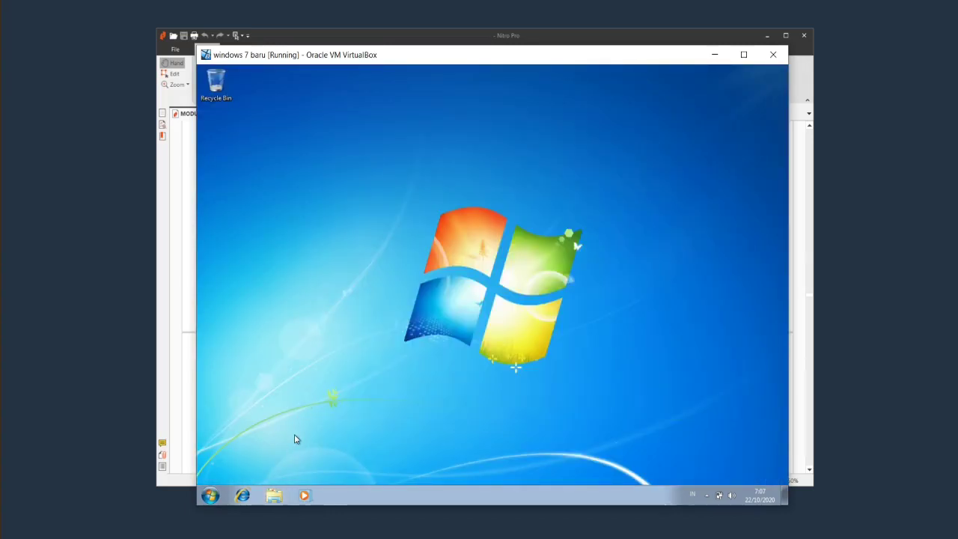
pyautogui.click(213, 495)
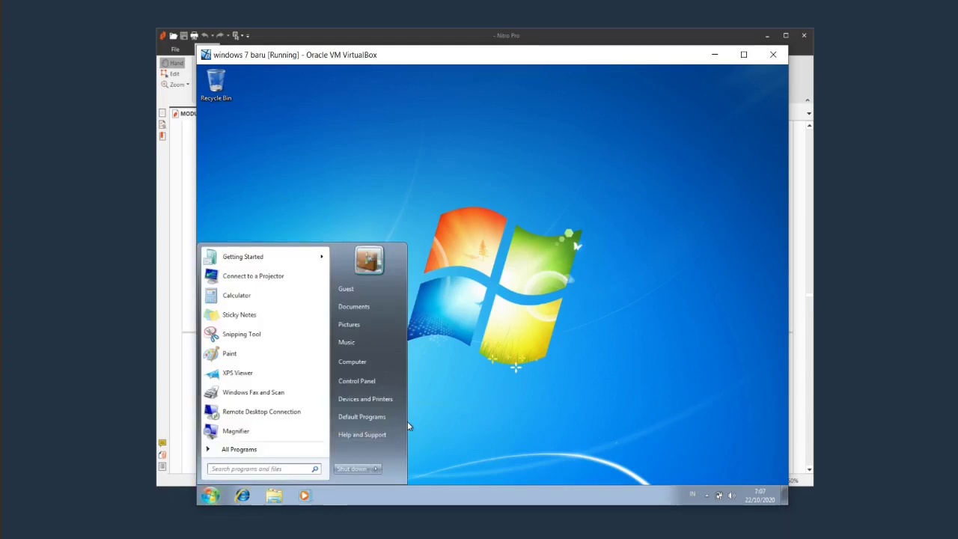
pyautogui.click(374, 384)
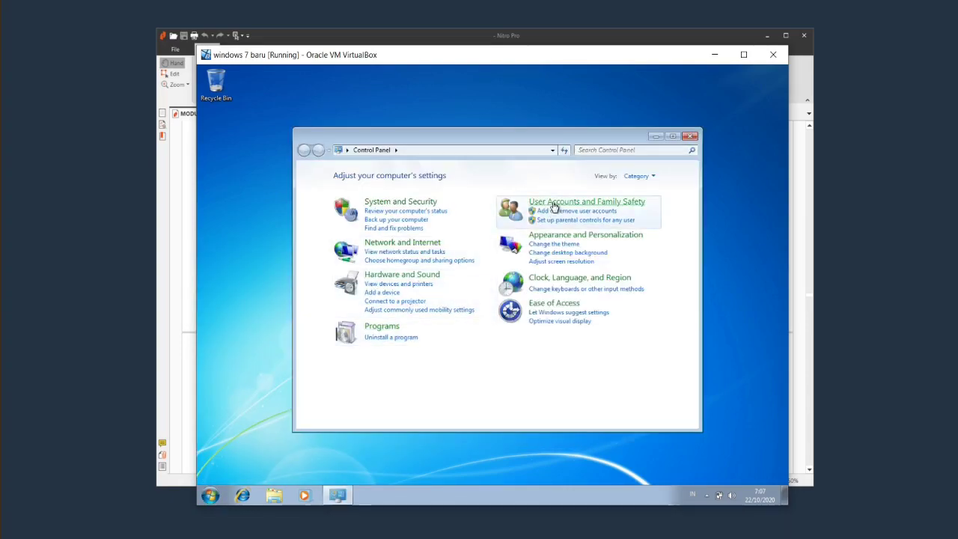
pyautogui.click(546, 203)
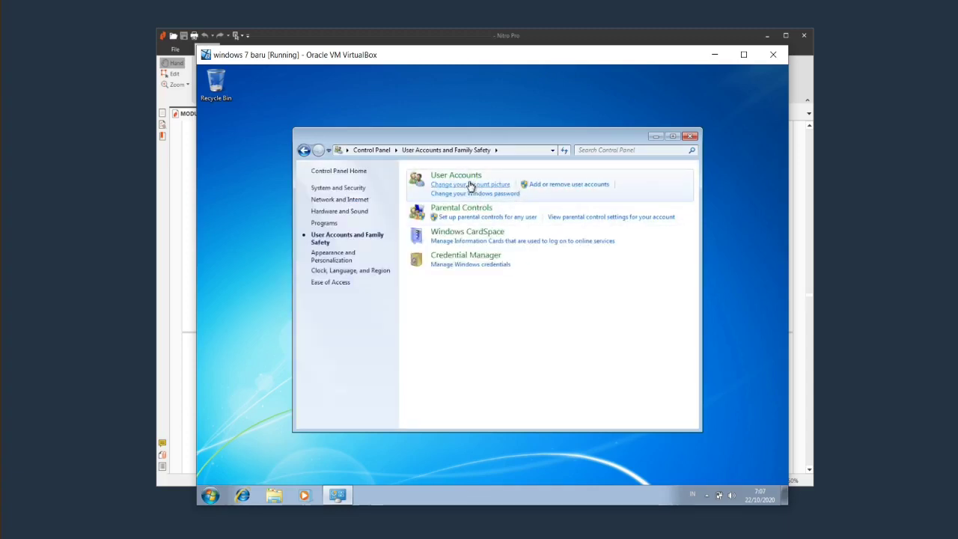
pyautogui.click(468, 178)
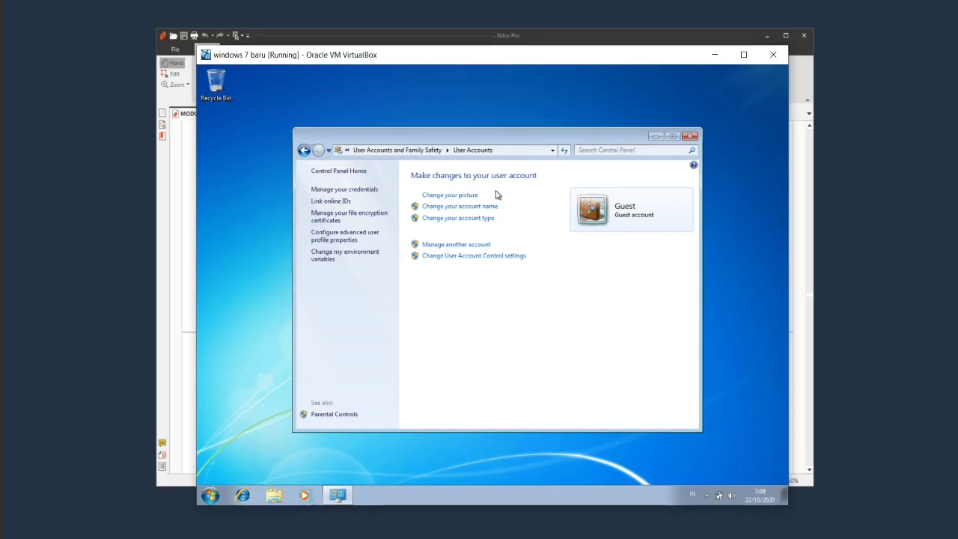
pyautogui.click(456, 245)
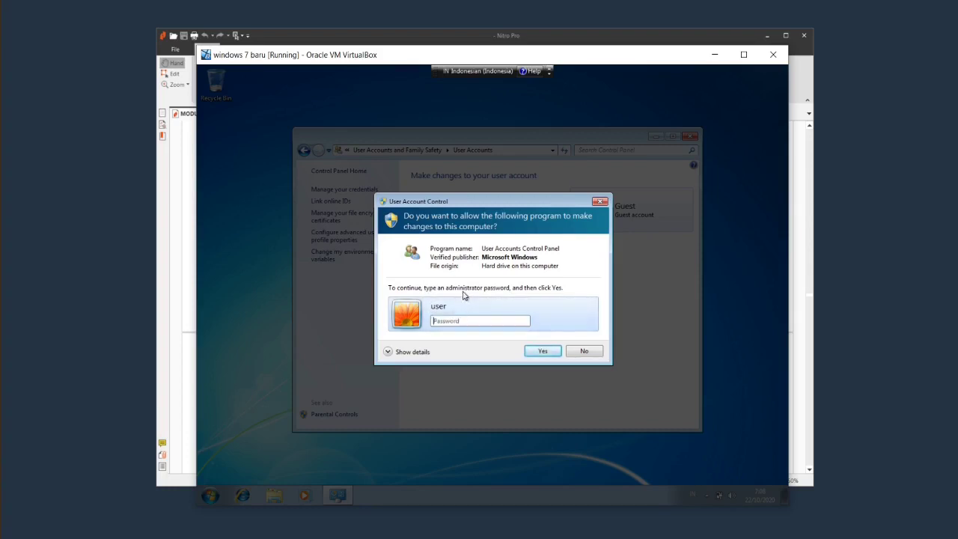
pyautogui.click(423, 352)
pyautogui.click(467, 337)
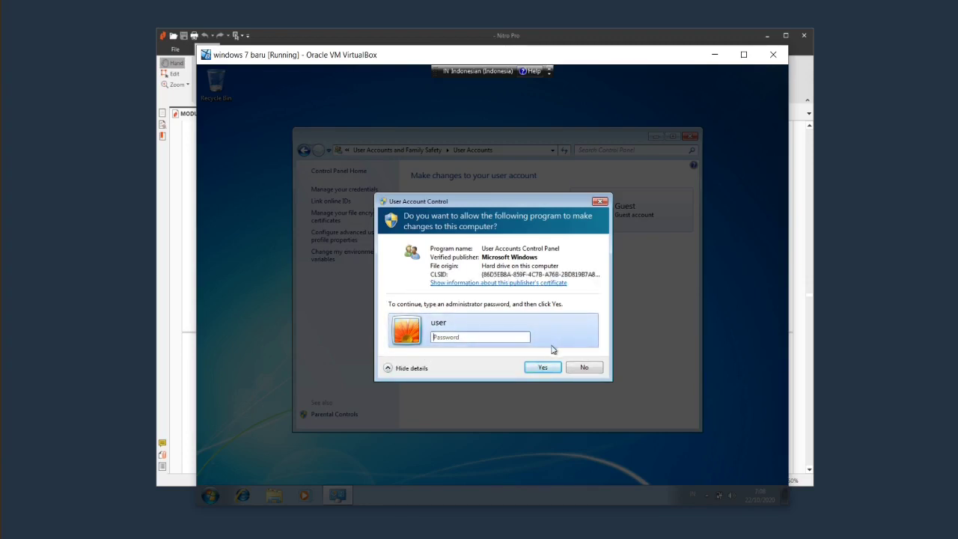
pyautogui.click(584, 367)
pyautogui.click(684, 140)
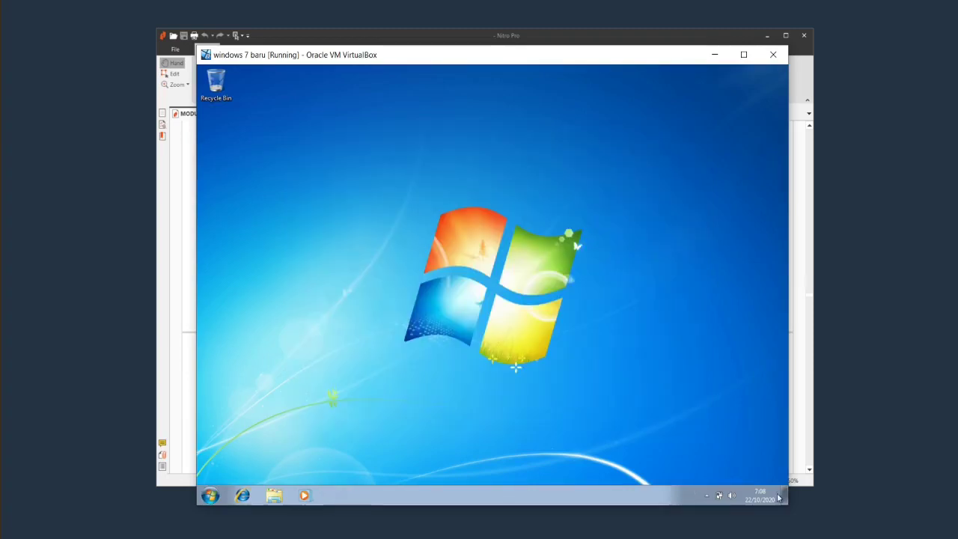
pyautogui.click(707, 495)
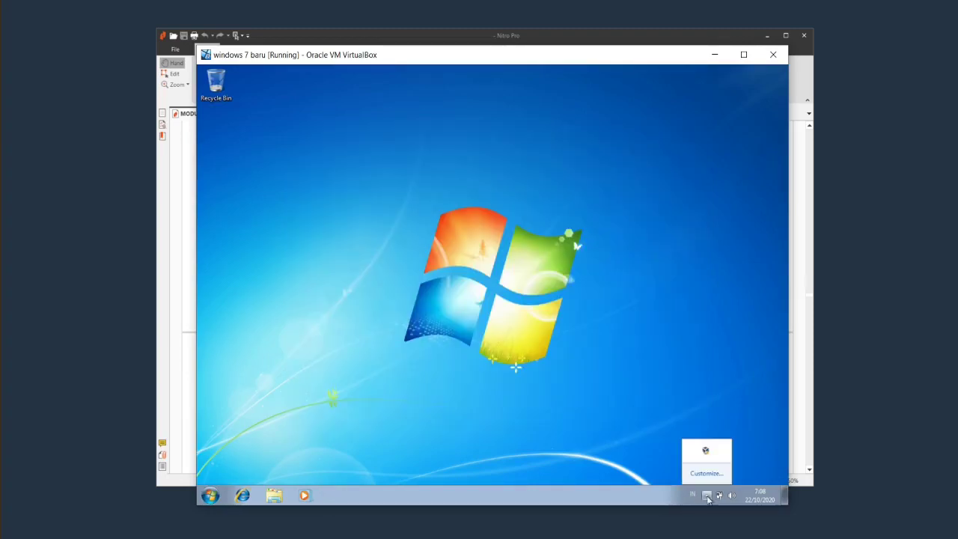
pyautogui.click(377, 408)
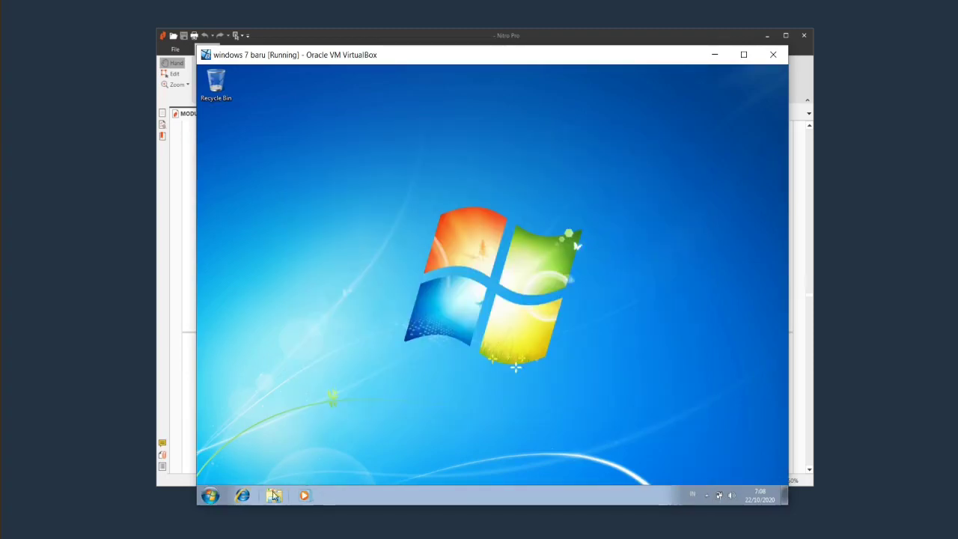
pyautogui.click(274, 495)
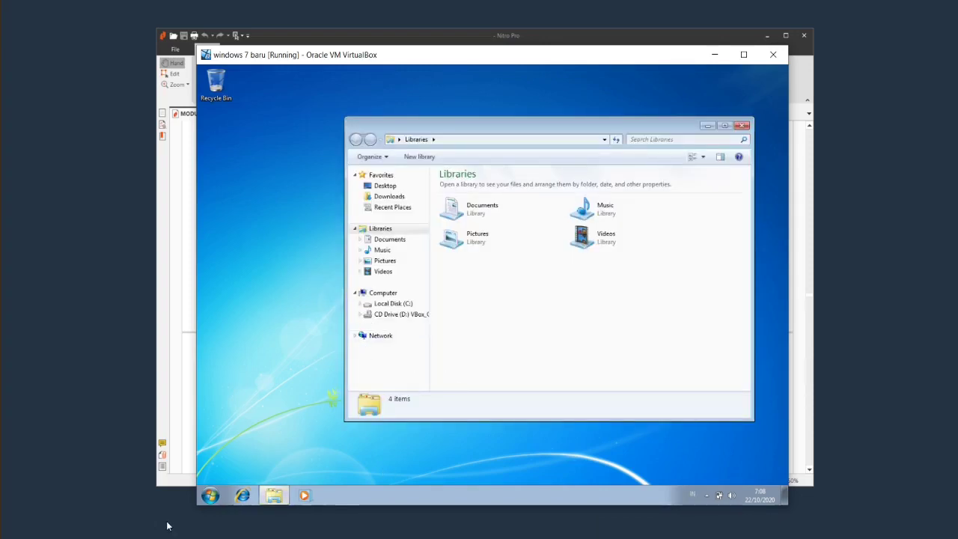
pyautogui.click(210, 495)
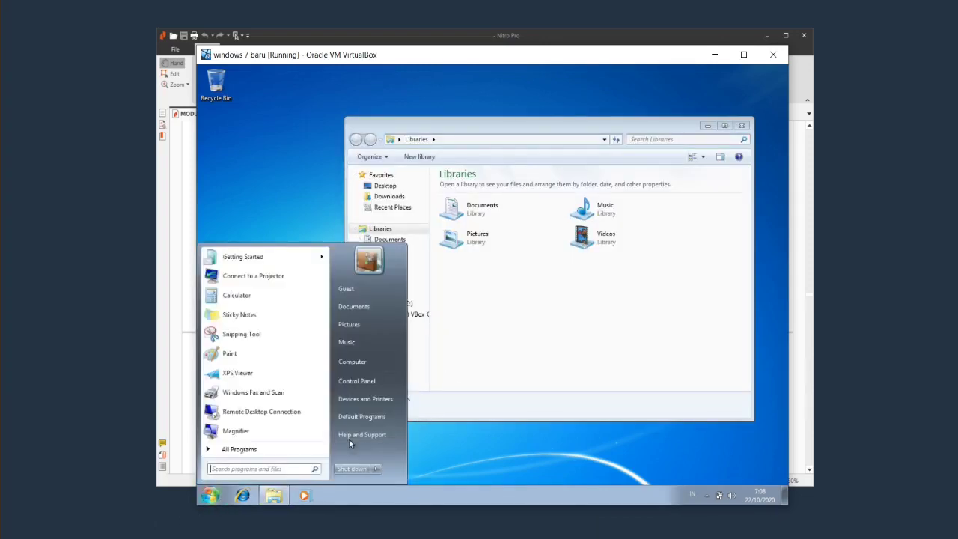
pyautogui.click(377, 387)
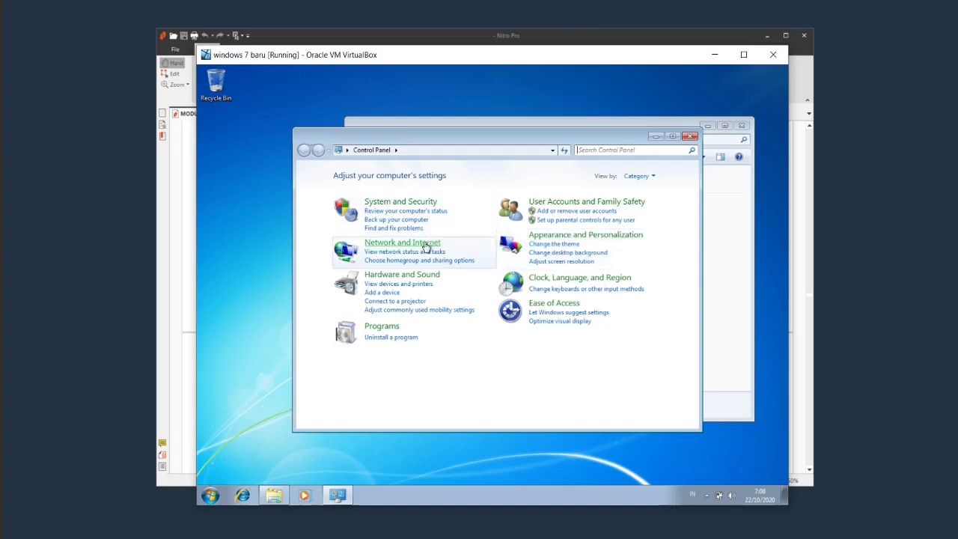
pyautogui.click(426, 245)
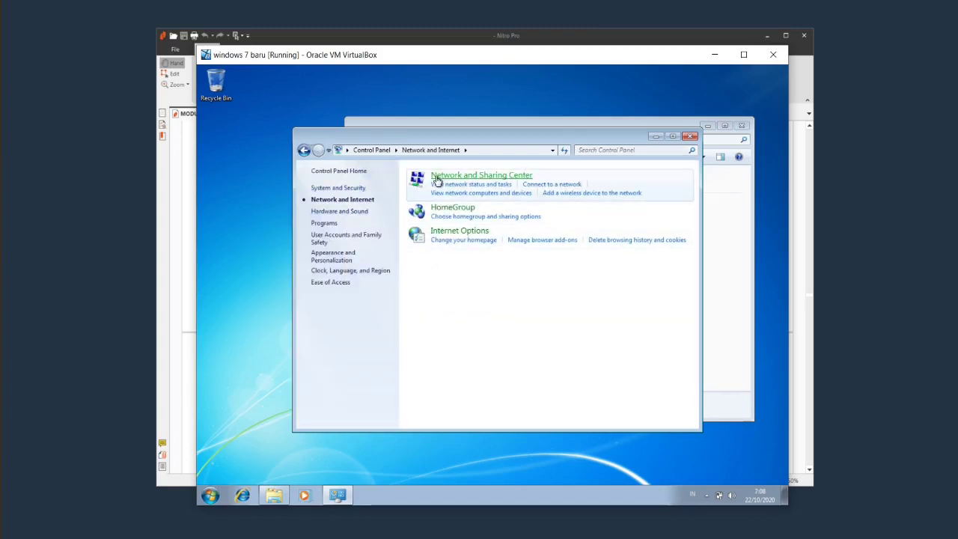
pyautogui.click(437, 178)
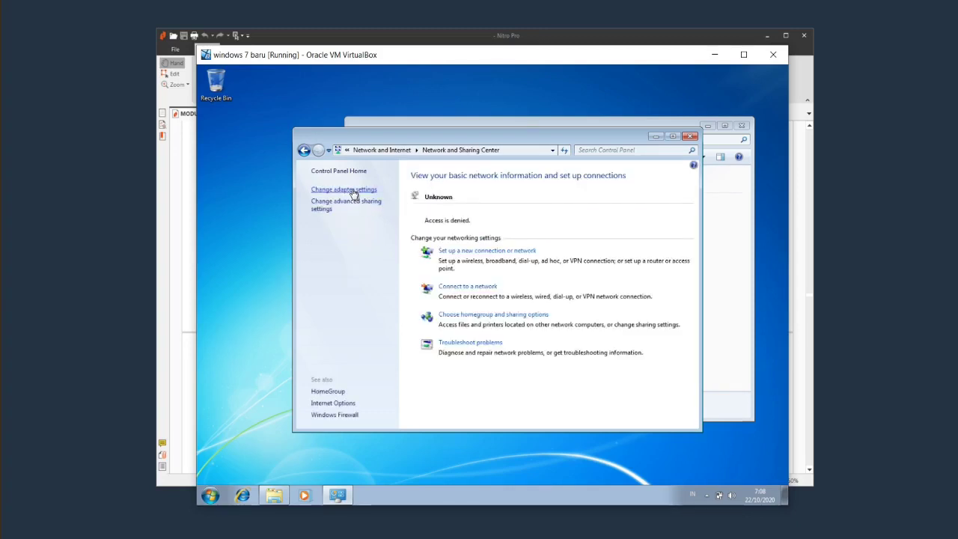
pyautogui.click(355, 191)
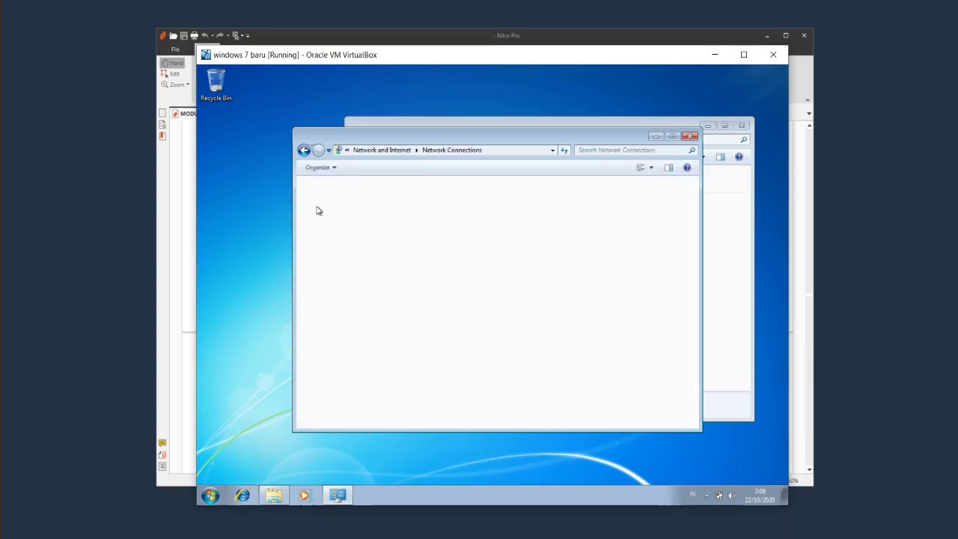
pyautogui.click(689, 137)
pyautogui.click(740, 125)
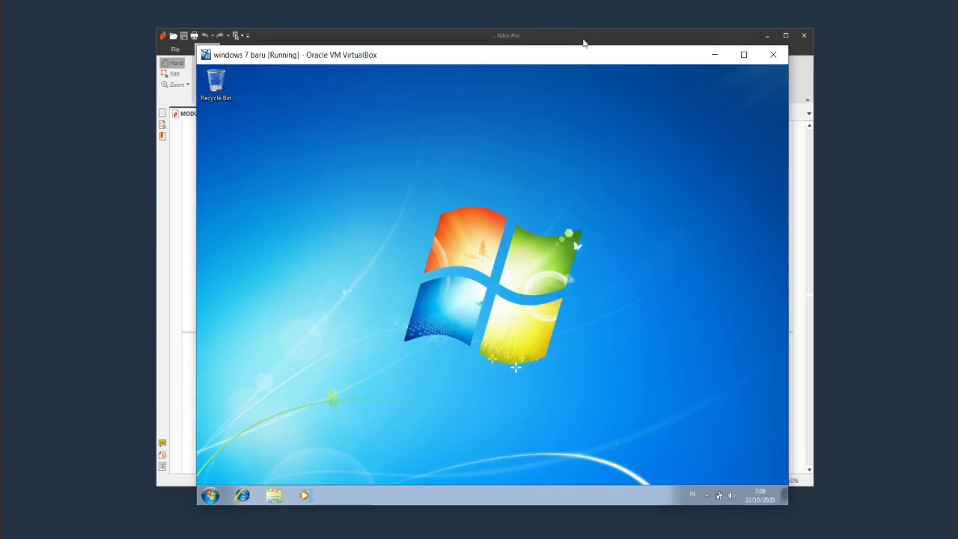
# Scroll the Nitro Pro module to page 52's account types, then return to the VM.
pyautogui.moveTo(584, 38); pyautogui.dragTo(575, 105)
pyautogui.scroll(3, 474, 337)
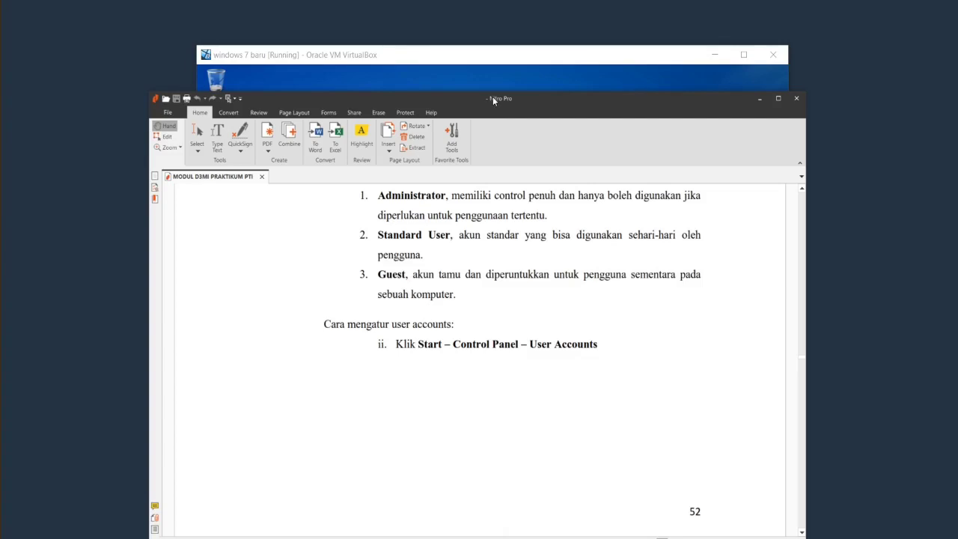
pyautogui.moveTo(492, 97); pyautogui.dragTo(510, 41)
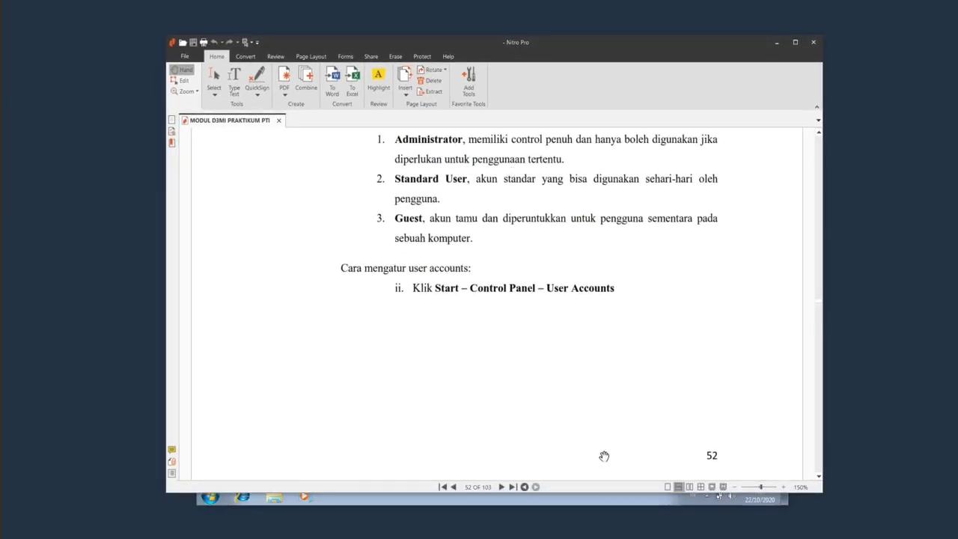
pyautogui.click(592, 505)
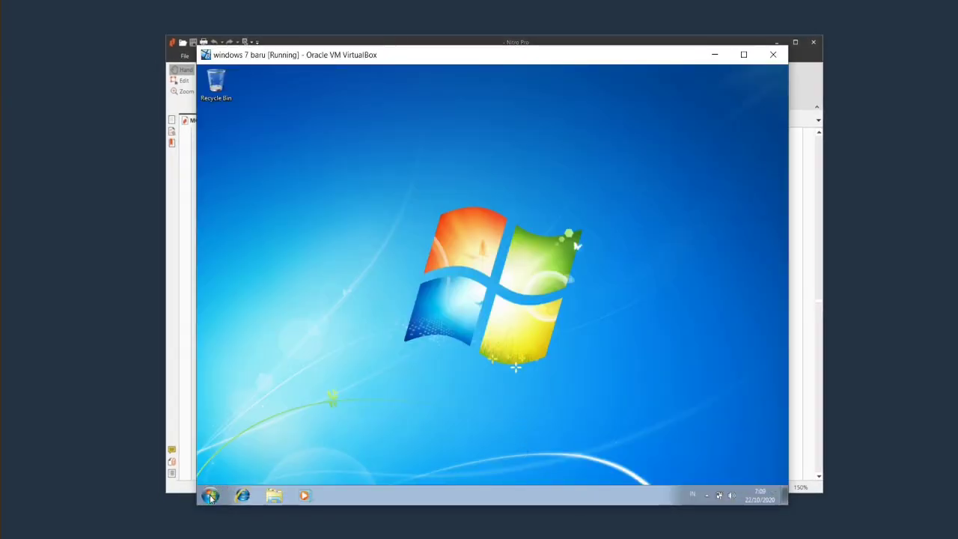
# Choose Switch user from the Shut down menu to leave the Guest session.
pyautogui.press('super')
pyautogui.click(375, 469)
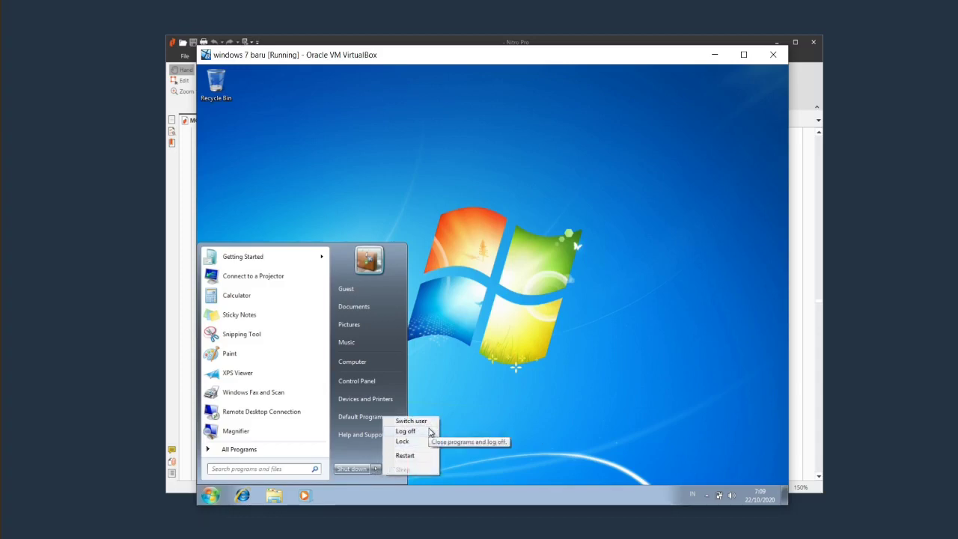
pyautogui.click(503, 400)
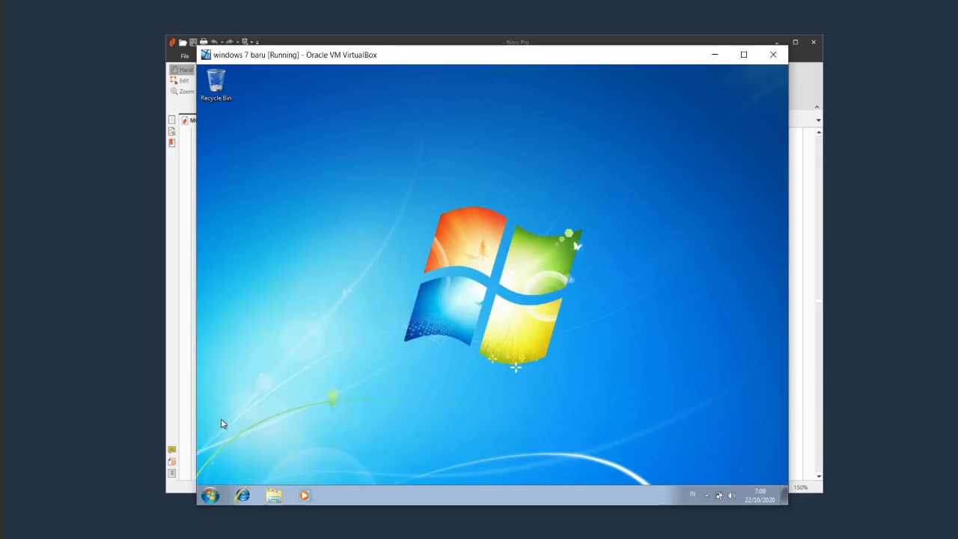
pyautogui.click(209, 495)
pyautogui.moveTo(378, 469)
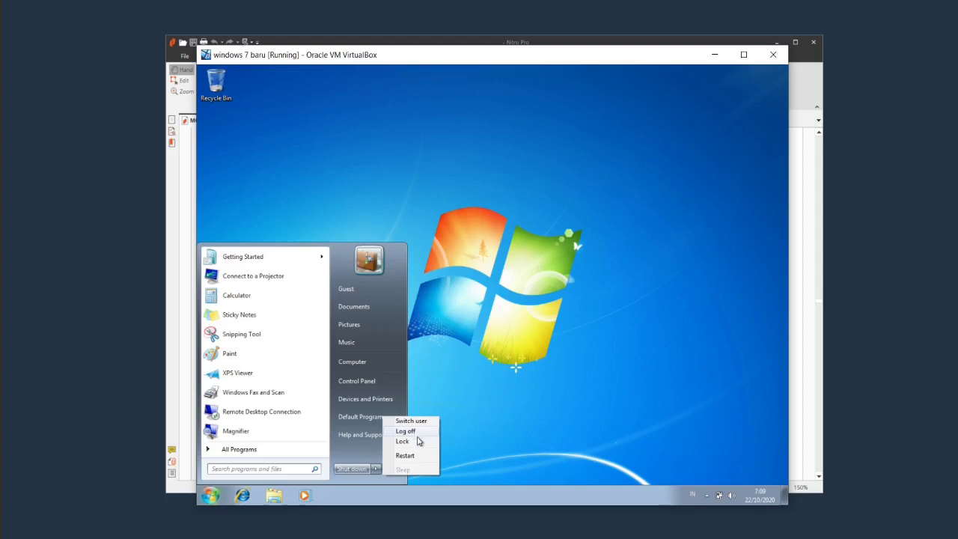
pyautogui.click(431, 422)
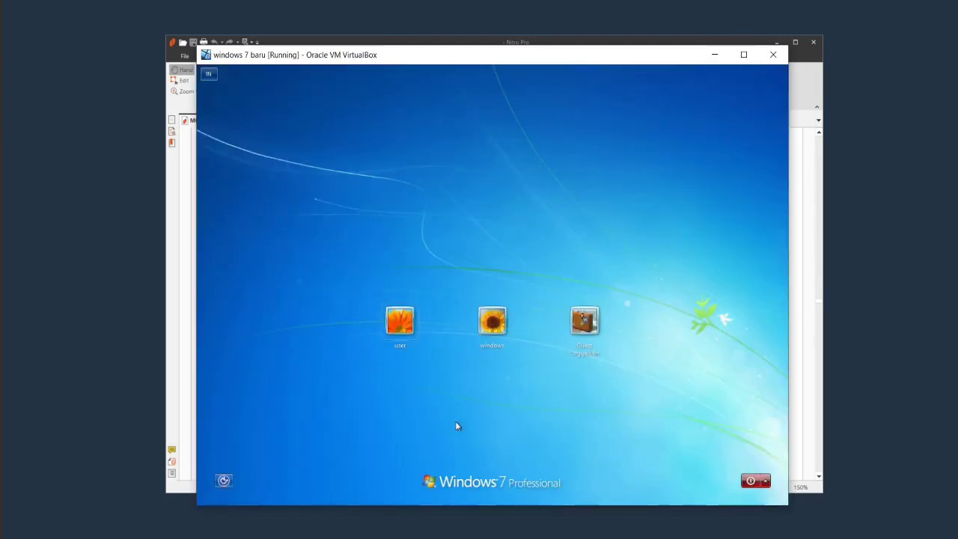
# Sign in to the user account, retyping the password after the wrong-password error.
pyautogui.click(402, 331)
pyautogui.write('••••••')
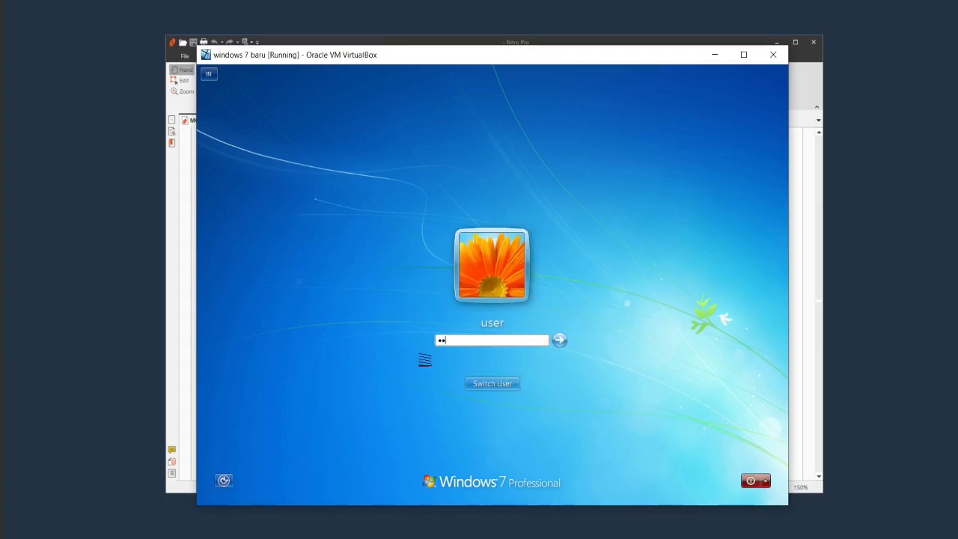
pyautogui.press('Return')
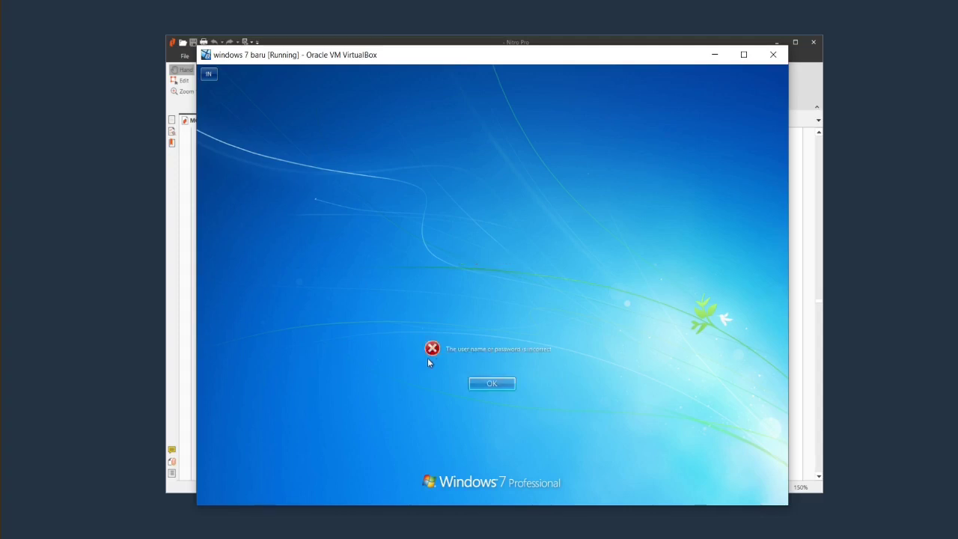
pyautogui.click(492, 383)
pyautogui.write('•••')
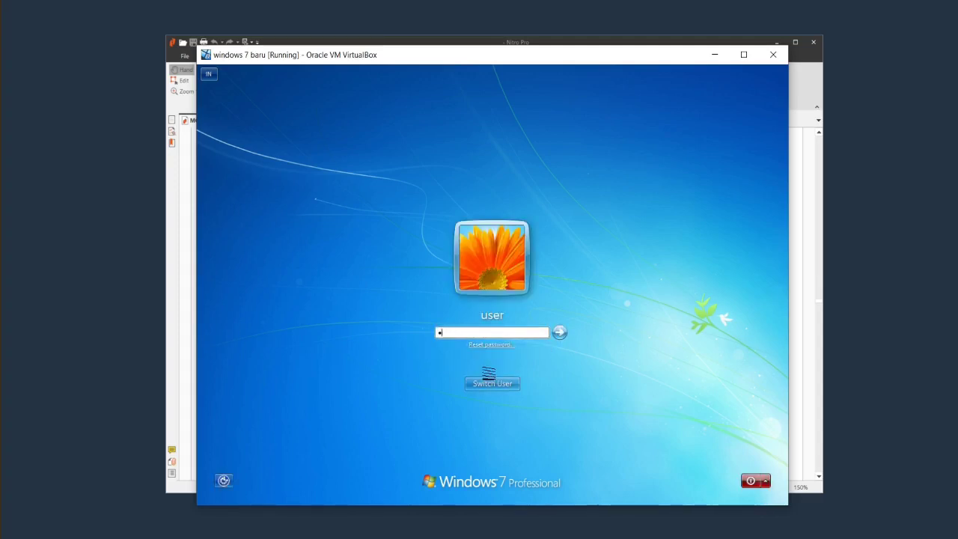
pyautogui.write('•')
pyautogui.press('BackSpace')
pyautogui.press('BackSpace')
pyautogui.write('•••••••')
pyautogui.press('Return')
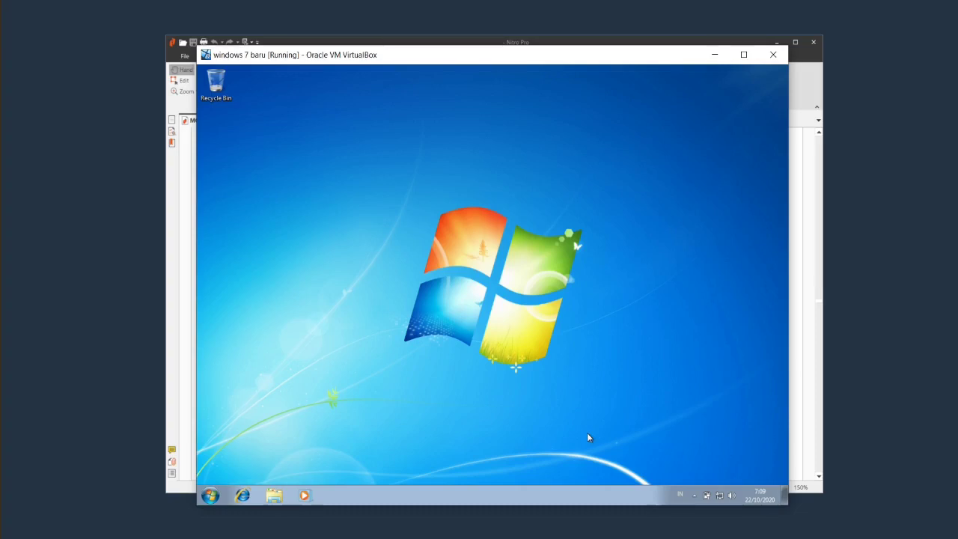
pyautogui.click(719, 496)
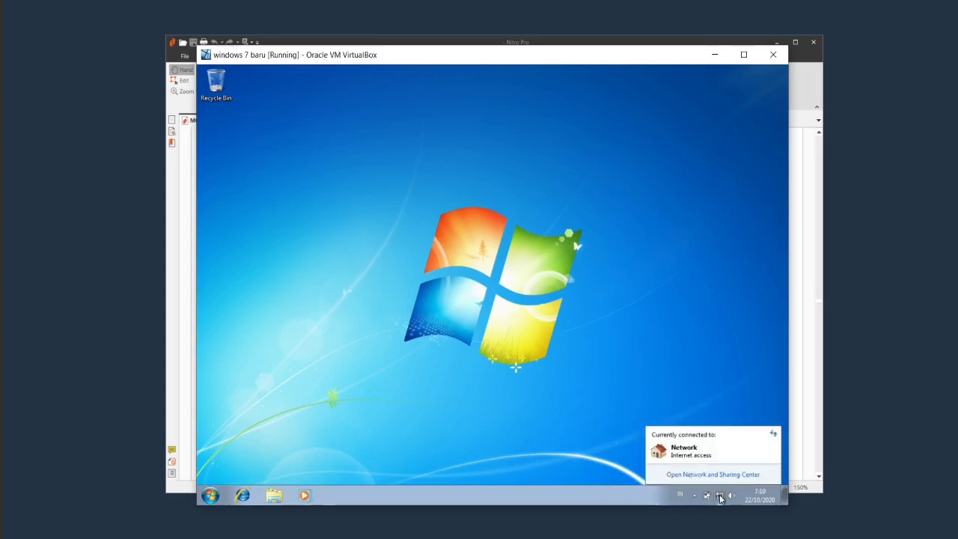
pyautogui.click(714, 473)
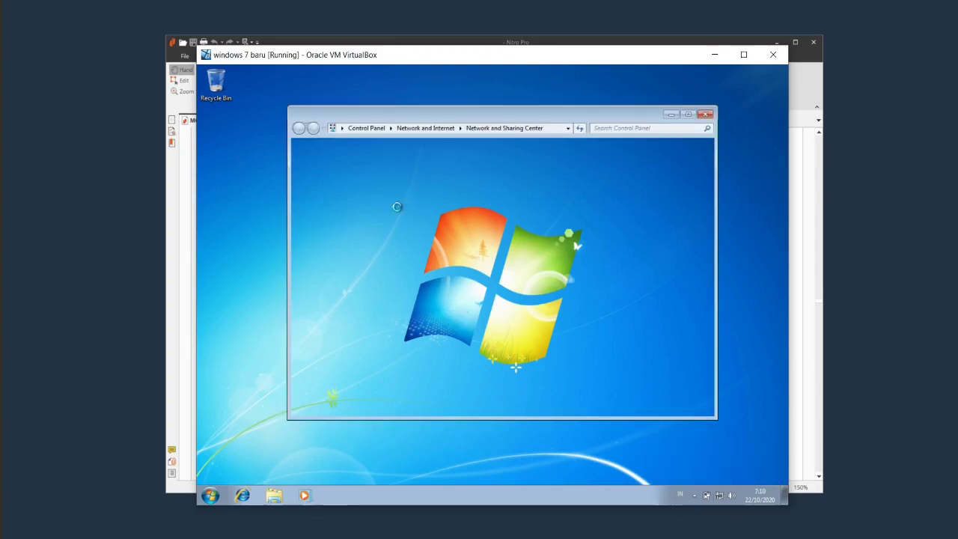
pyautogui.click(355, 168)
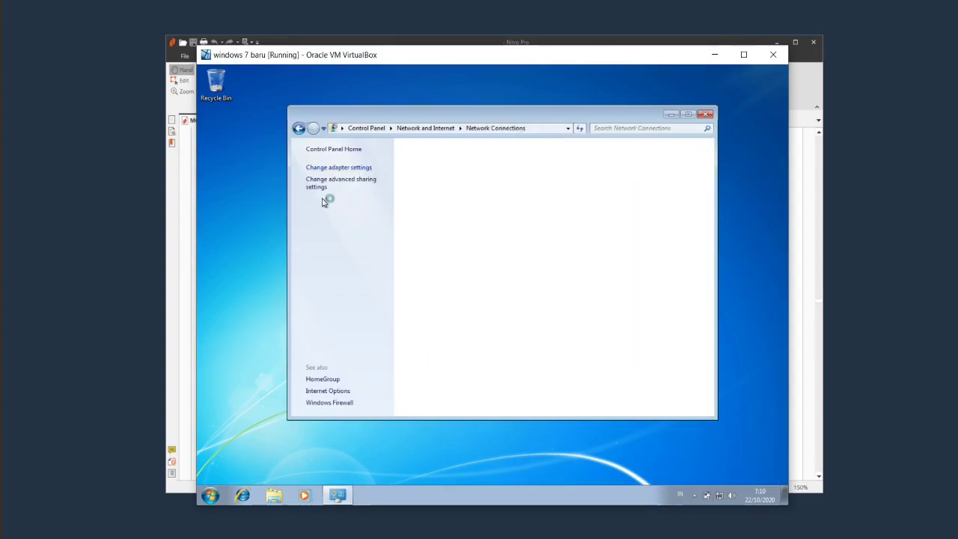
pyautogui.click(353, 168)
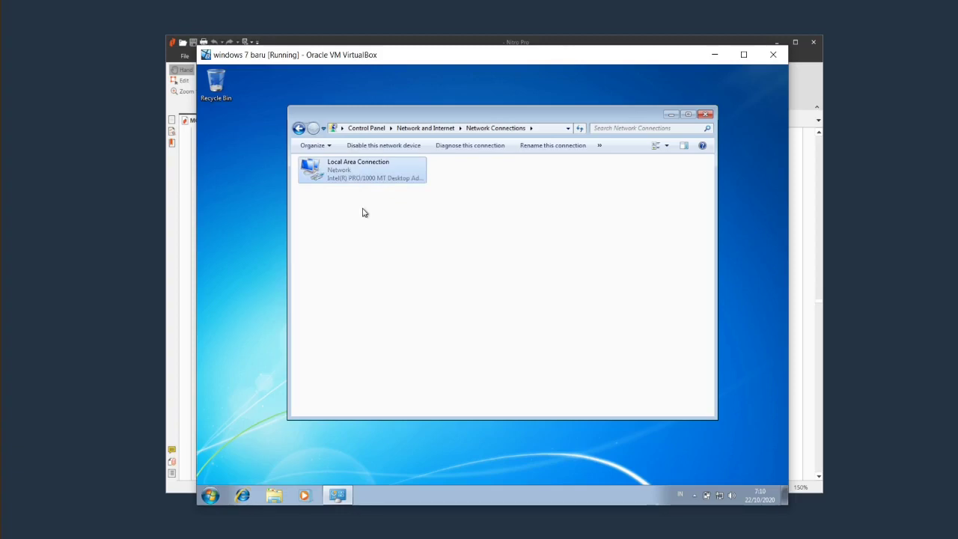
pyautogui.click(364, 212)
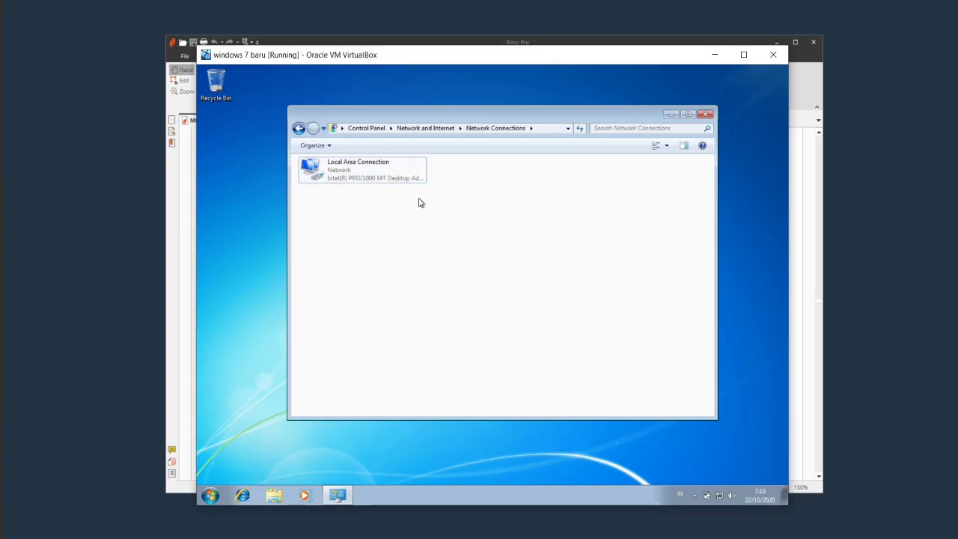
pyautogui.click(702, 118)
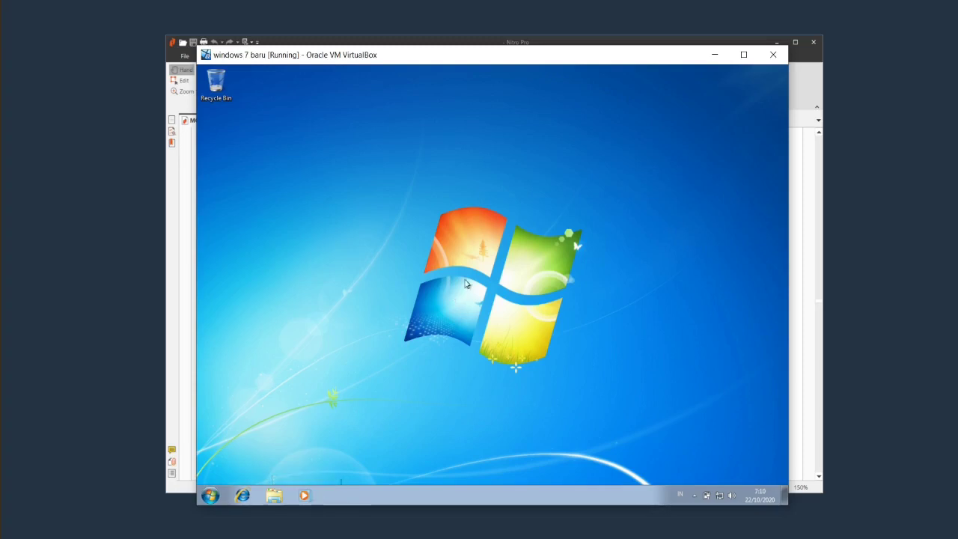
pyautogui.moveTo(451, 58); pyautogui.dragTo(440, 51)
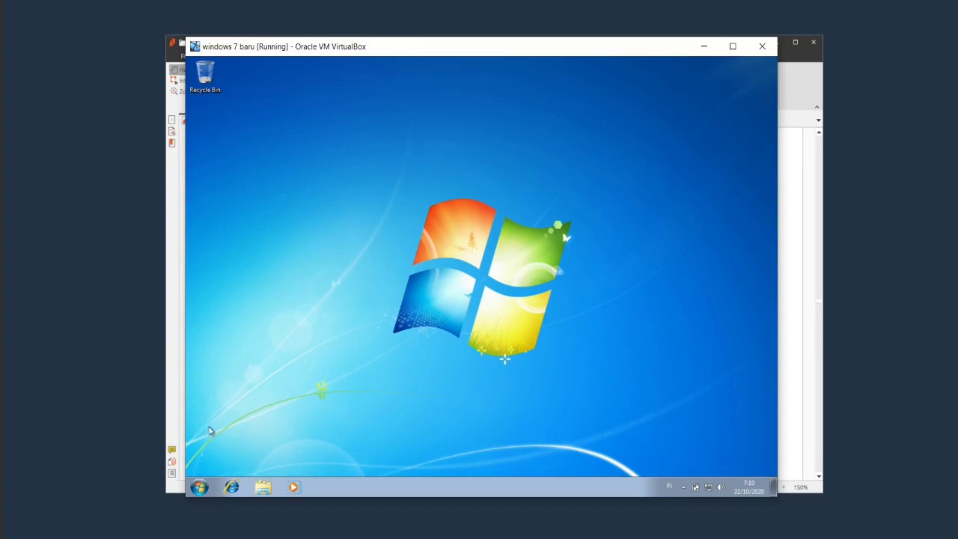
pyautogui.click(198, 488)
# Switch user and sign in to the windows account.
pyautogui.moveTo(364, 460)
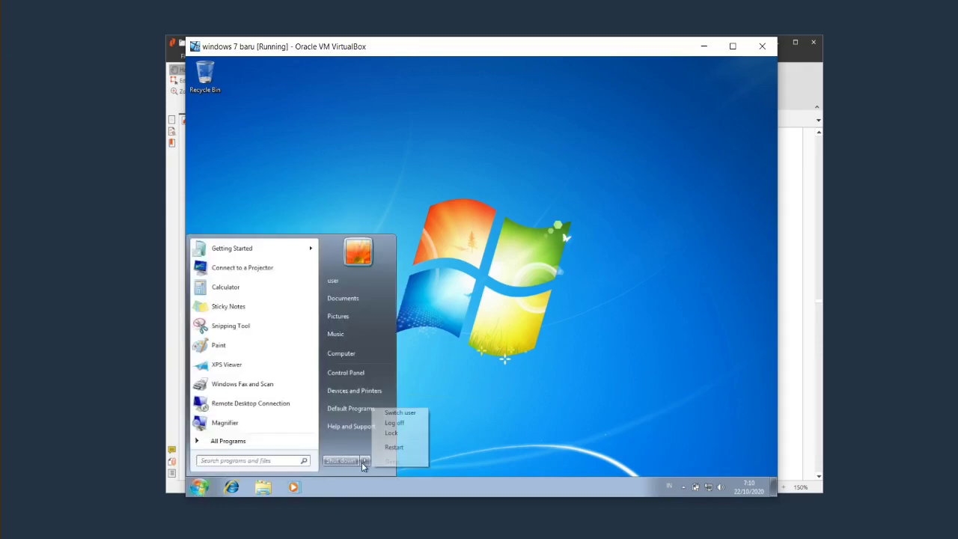
pyautogui.click(408, 414)
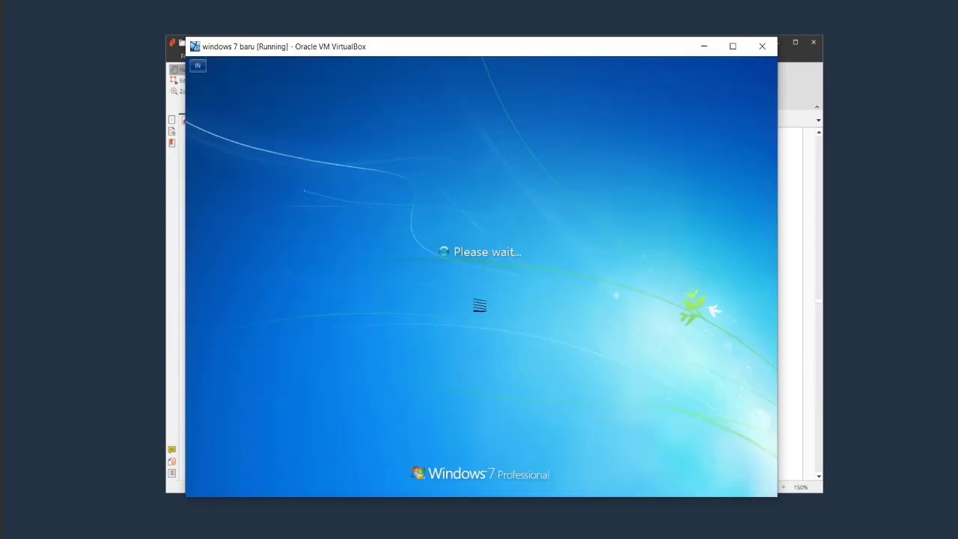
pyautogui.click(485, 307)
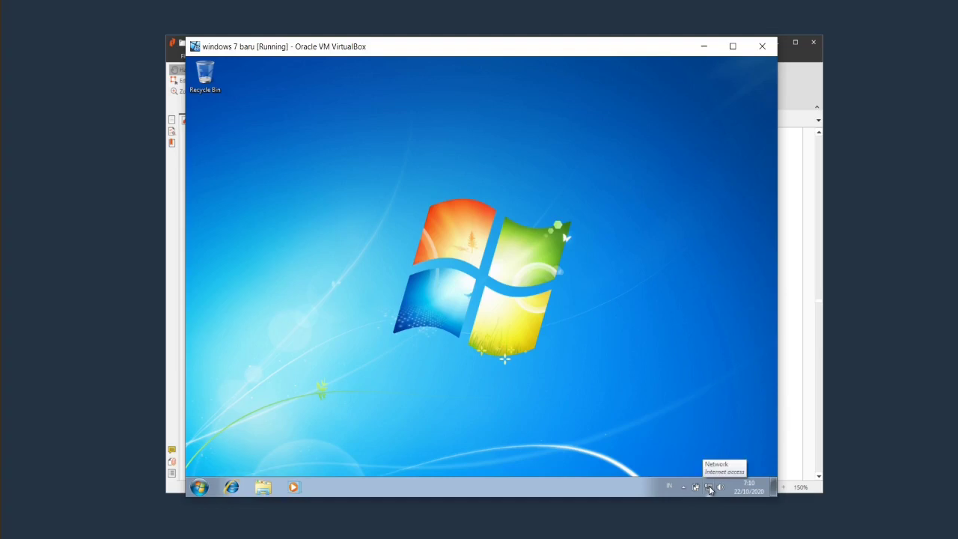
# Check the adapter connections in Network and Sharing Center, then close Network Connections.
pyautogui.click(710, 488)
pyautogui.click(696, 465)
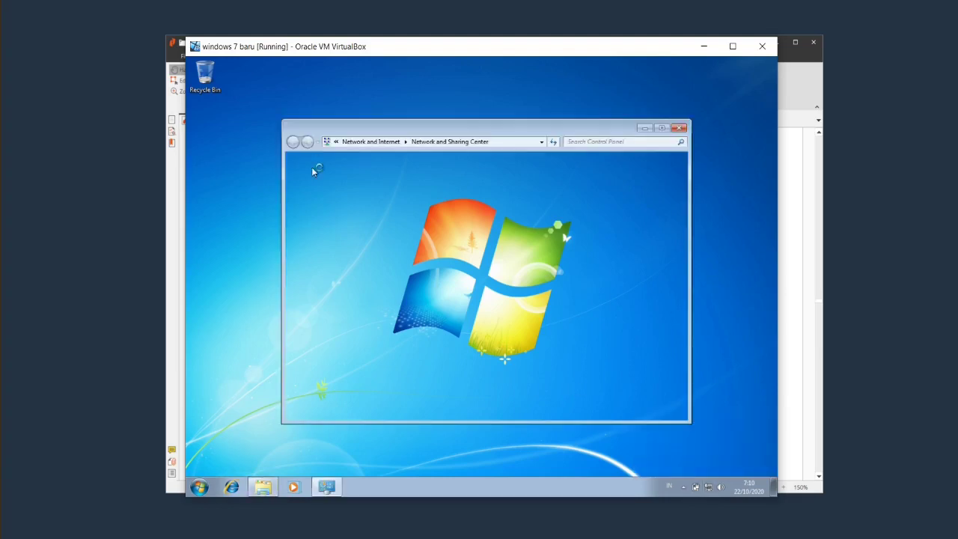
pyautogui.click(333, 183)
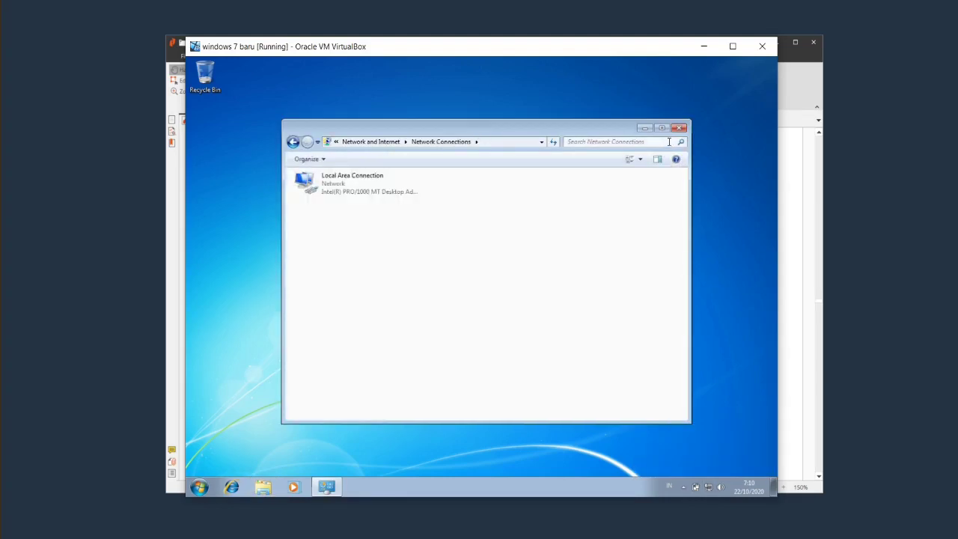
pyautogui.click(679, 128)
pyautogui.press('super')
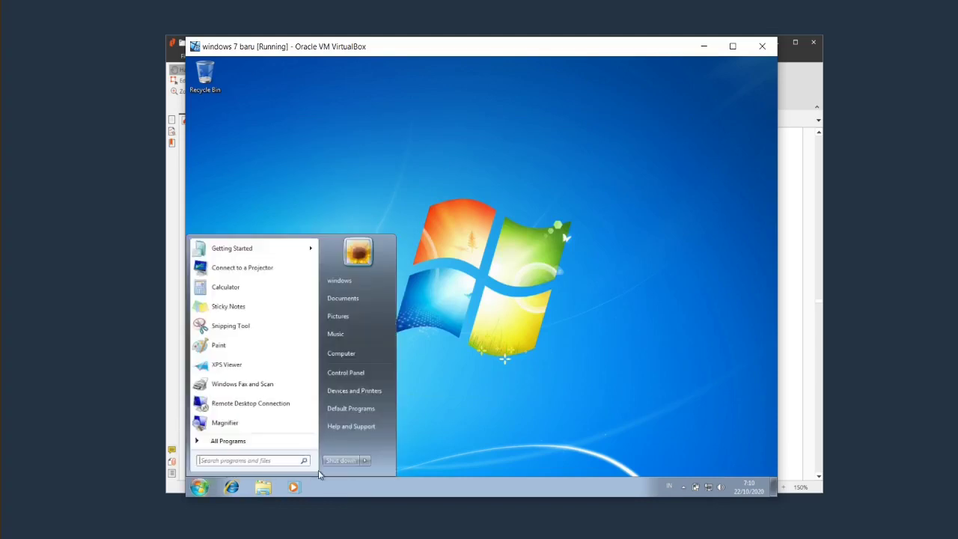
# Switch user and return to the Guest account.
pyautogui.click(366, 460)
pyautogui.click(420, 413)
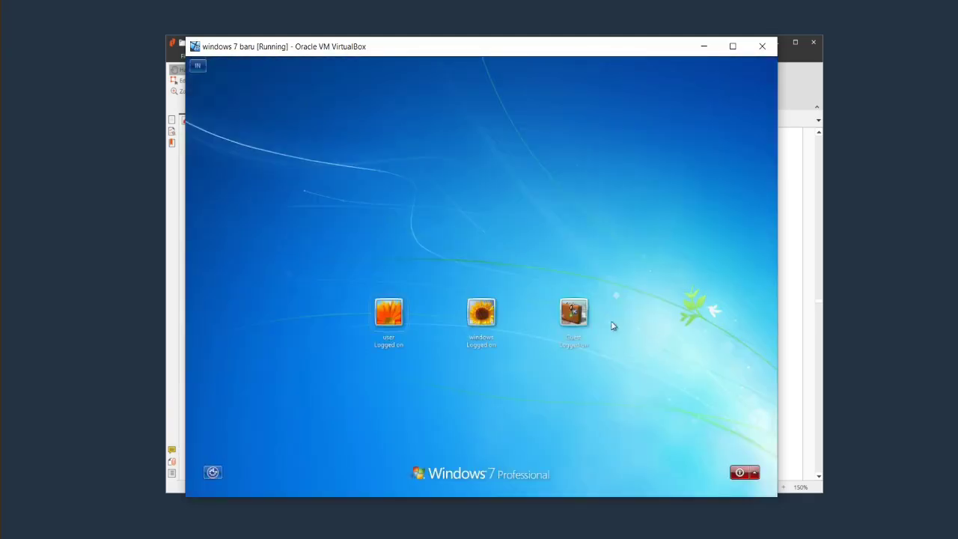
pyautogui.click(577, 313)
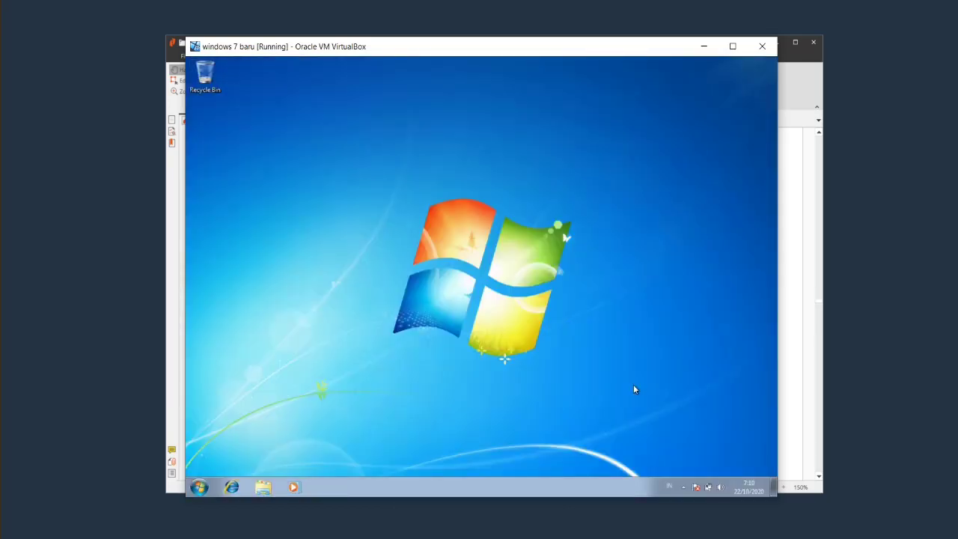
# Check the hidden notification area icons, then open and close Windows Explorer at Libraries.
pyautogui.click(686, 489)
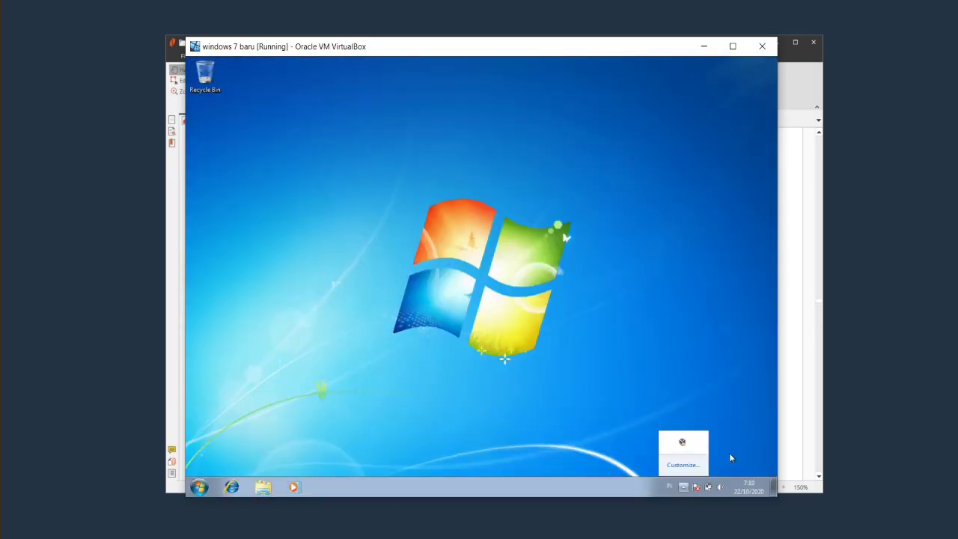
pyautogui.click(729, 454)
pyautogui.click(681, 489)
pyautogui.click(645, 467)
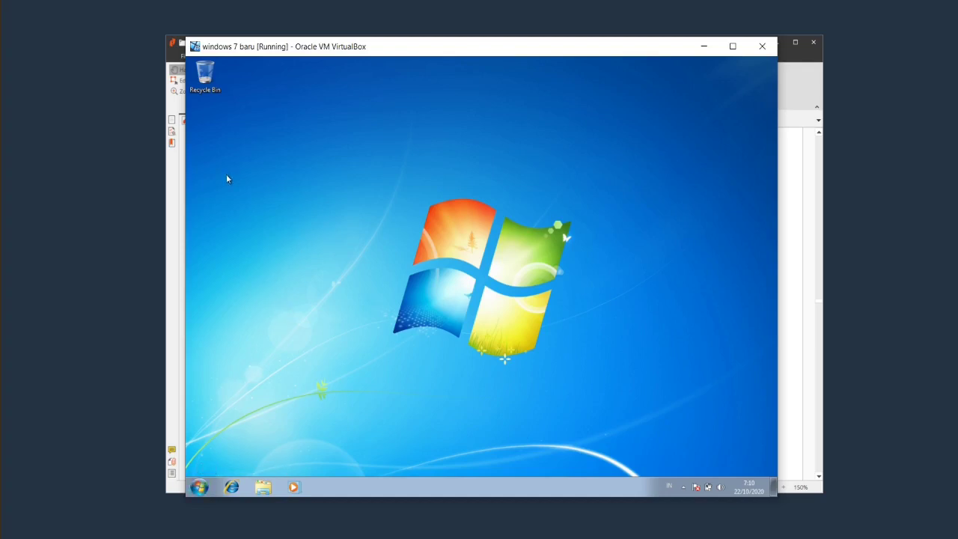
pyautogui.moveTo(322, 47); pyautogui.dragTo(328, 47)
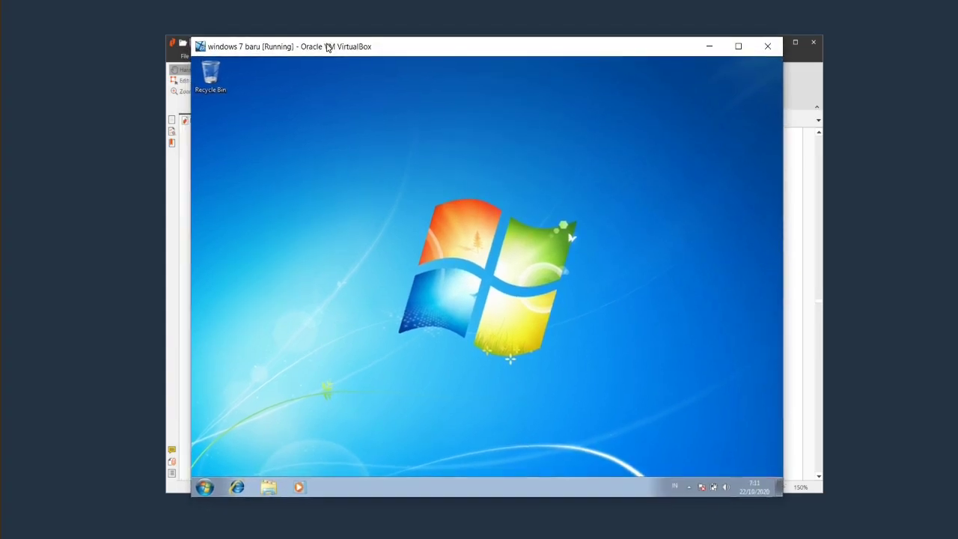
pyautogui.click(269, 487)
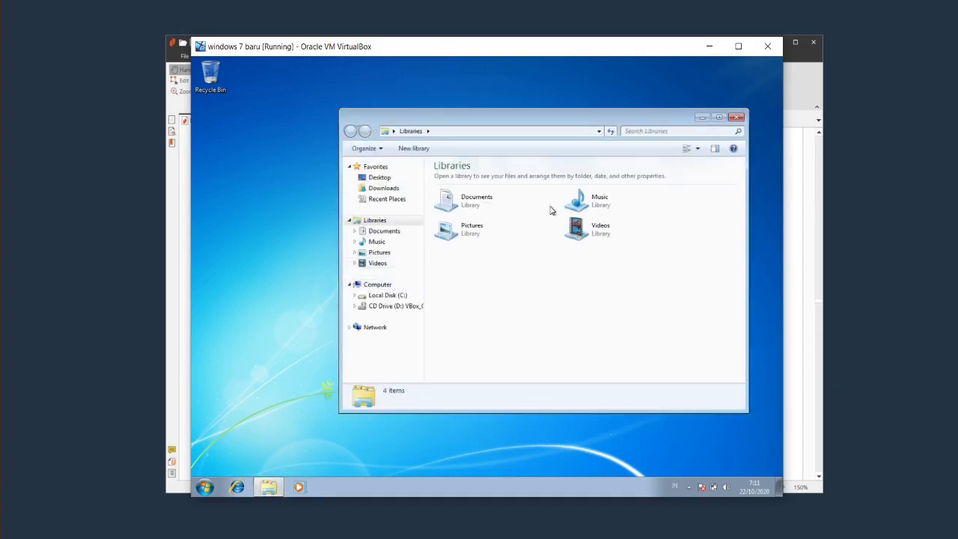
pyautogui.click(738, 120)
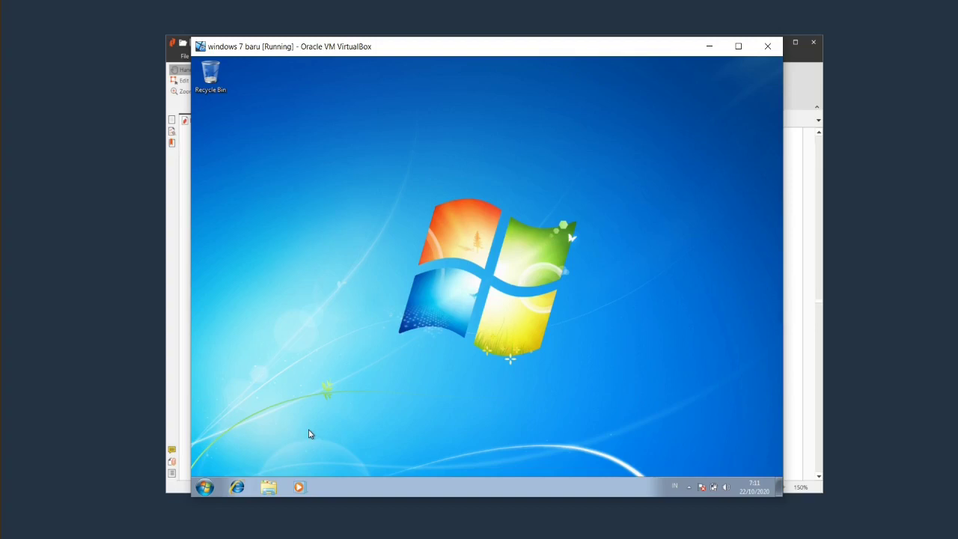
# Open Control Panel from the Guest session and close it again.
pyautogui.click(205, 487)
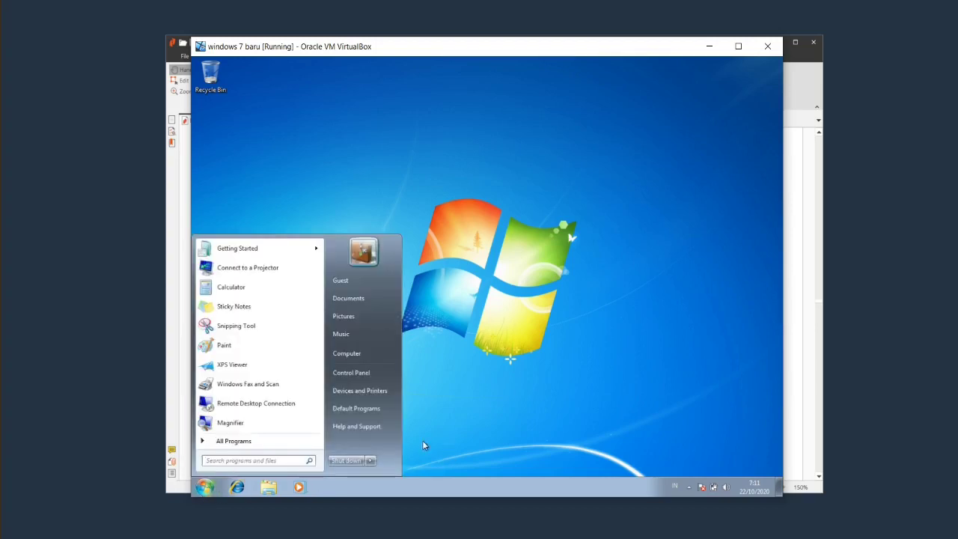
pyautogui.click(383, 374)
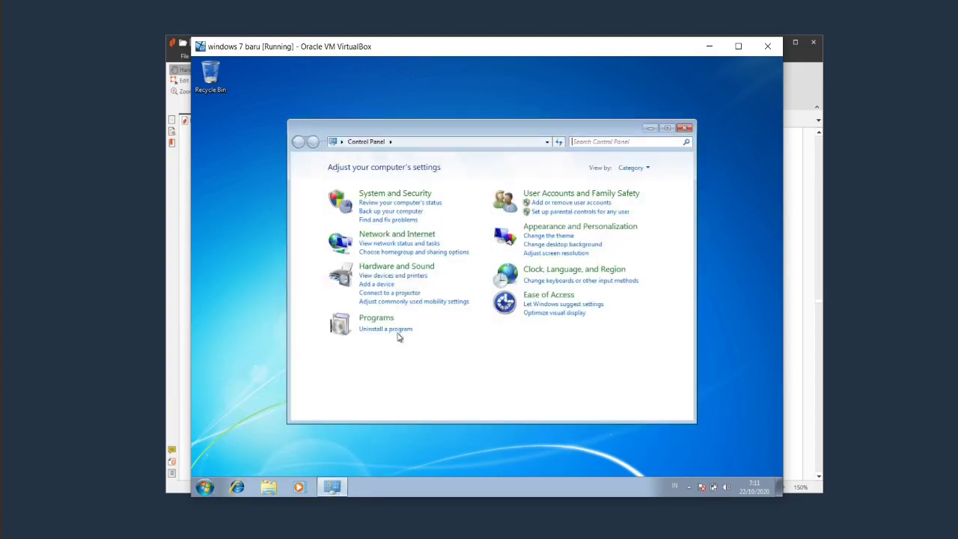
pyautogui.click(684, 128)
# Switch user from Guest and choose the Standard user account.
pyautogui.click(204, 487)
pyautogui.click(370, 460)
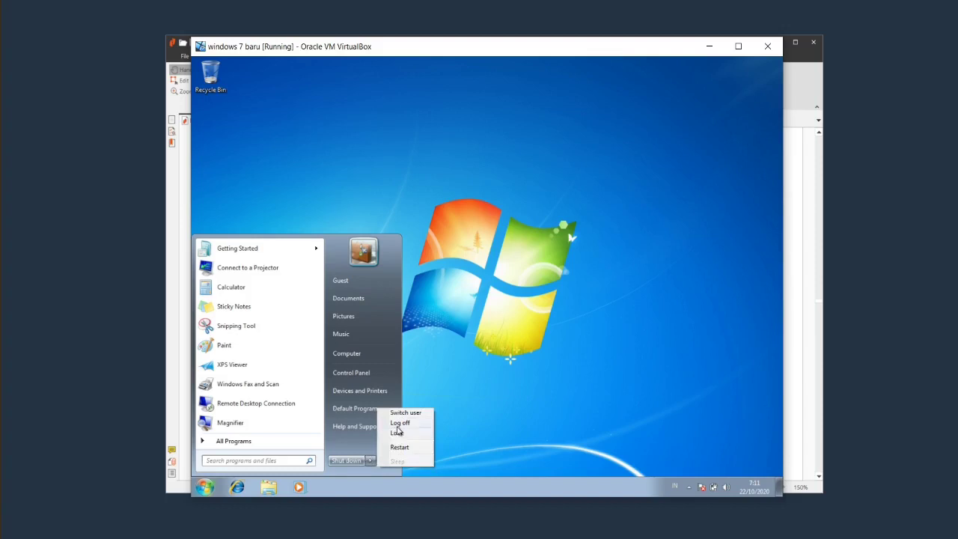
pyautogui.click(424, 416)
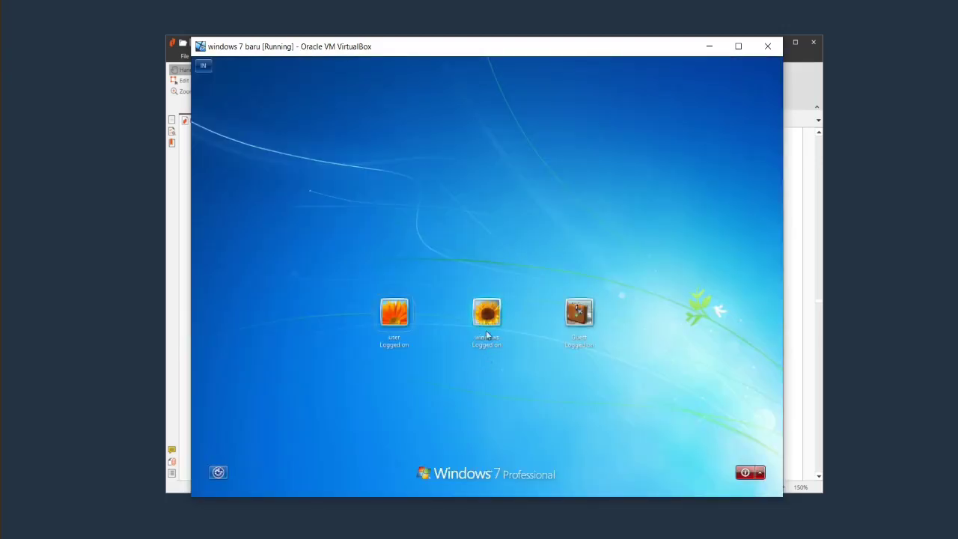
pyautogui.click(487, 329)
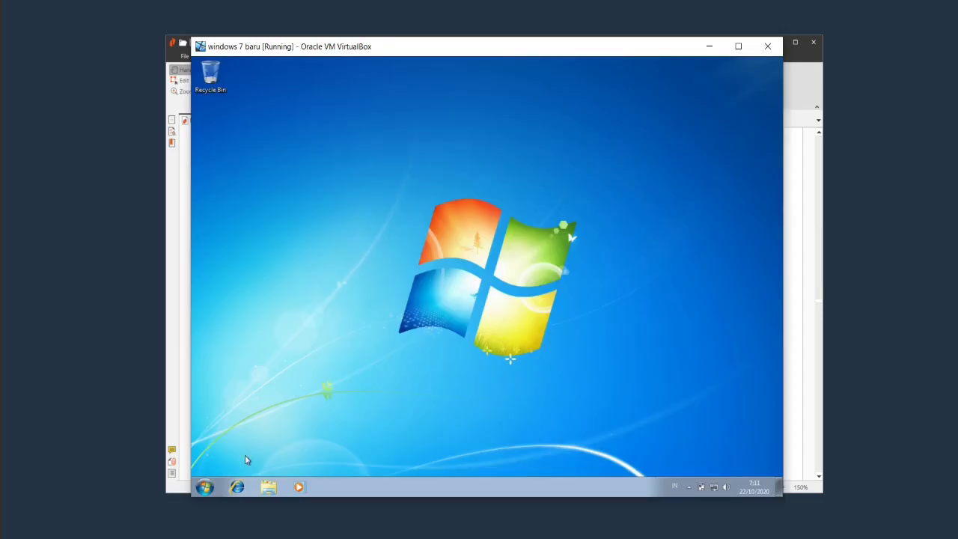
pyautogui.click(207, 486)
pyautogui.click(363, 374)
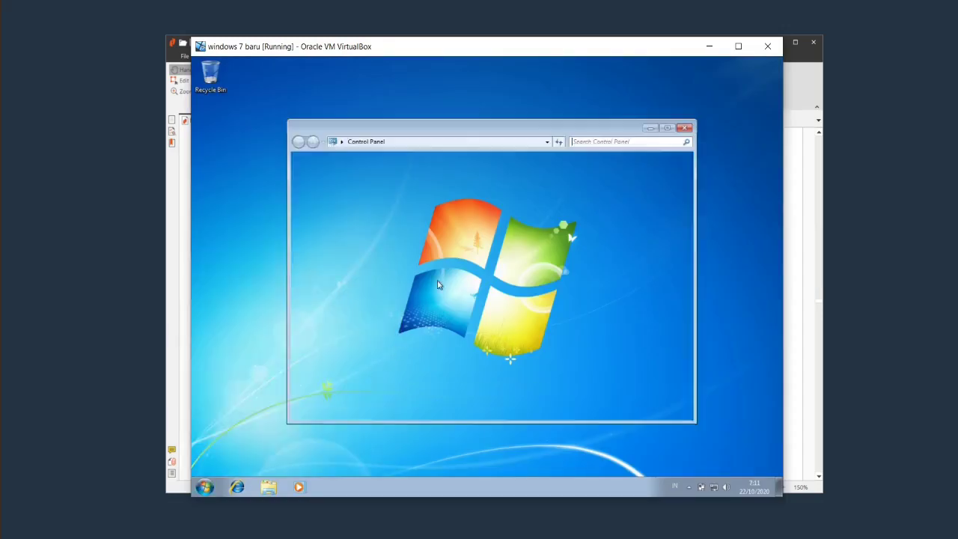
pyautogui.click(537, 196)
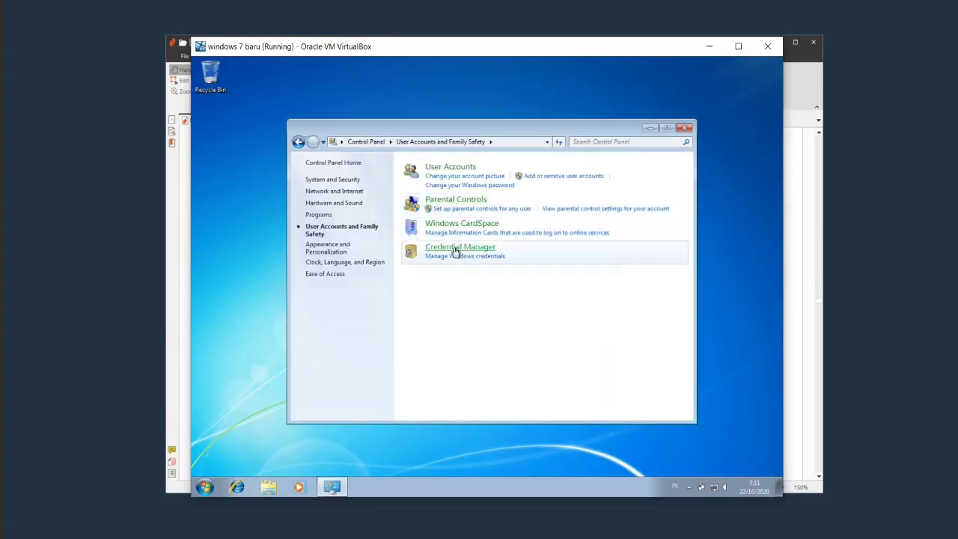
pyautogui.click(451, 169)
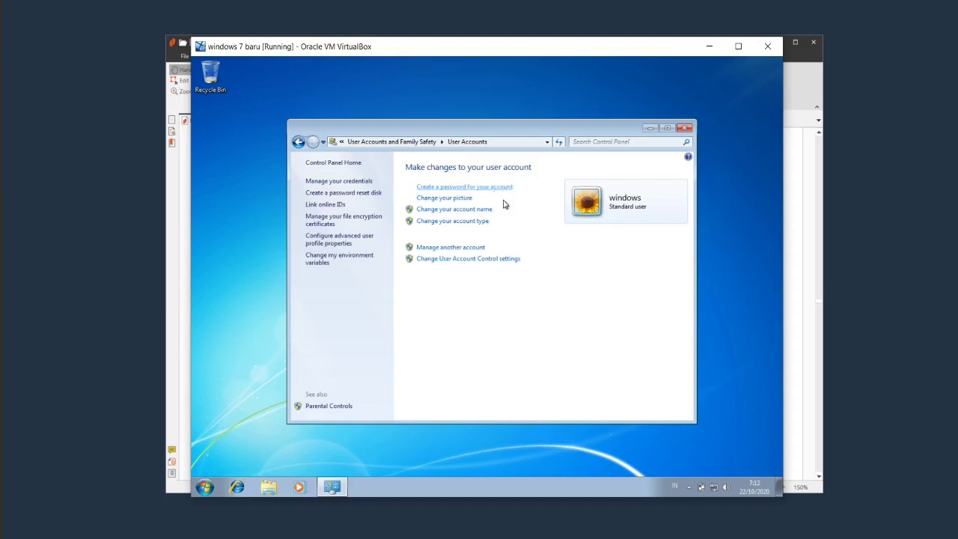
pyautogui.click(476, 247)
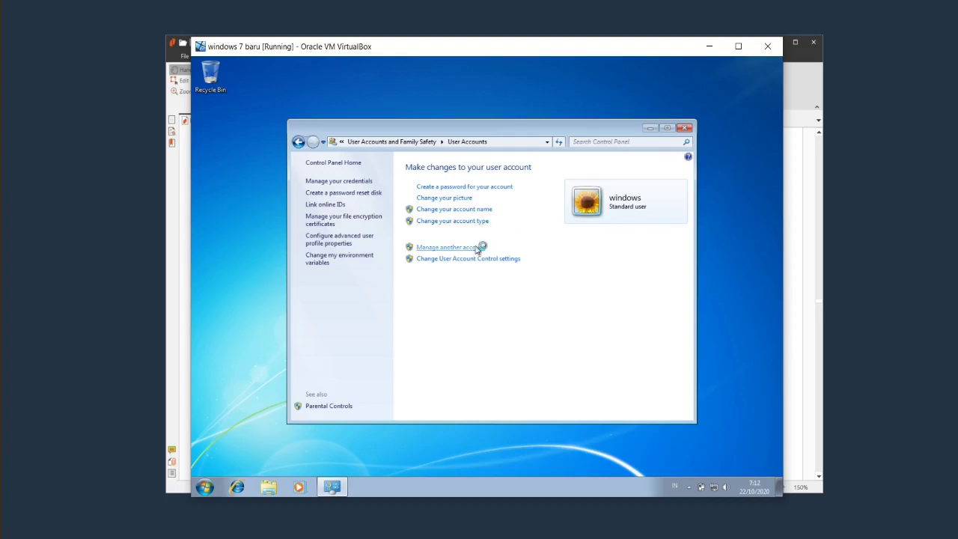
pyautogui.write('12')
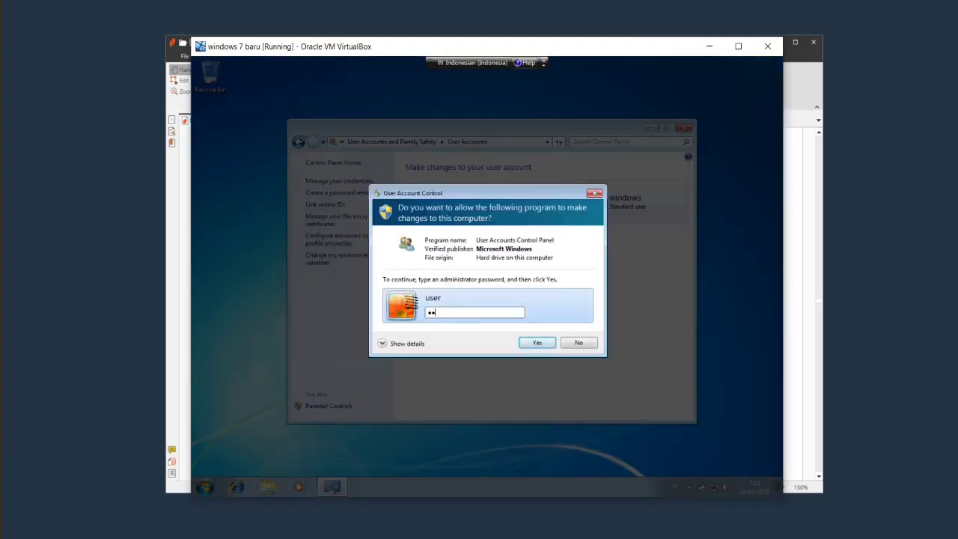
pyautogui.press('Return')
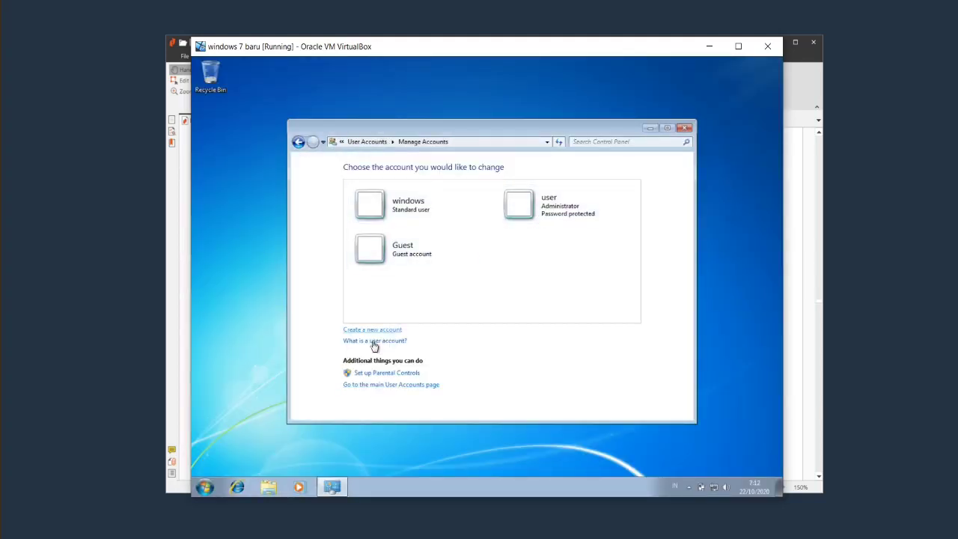
pyautogui.click(400, 330)
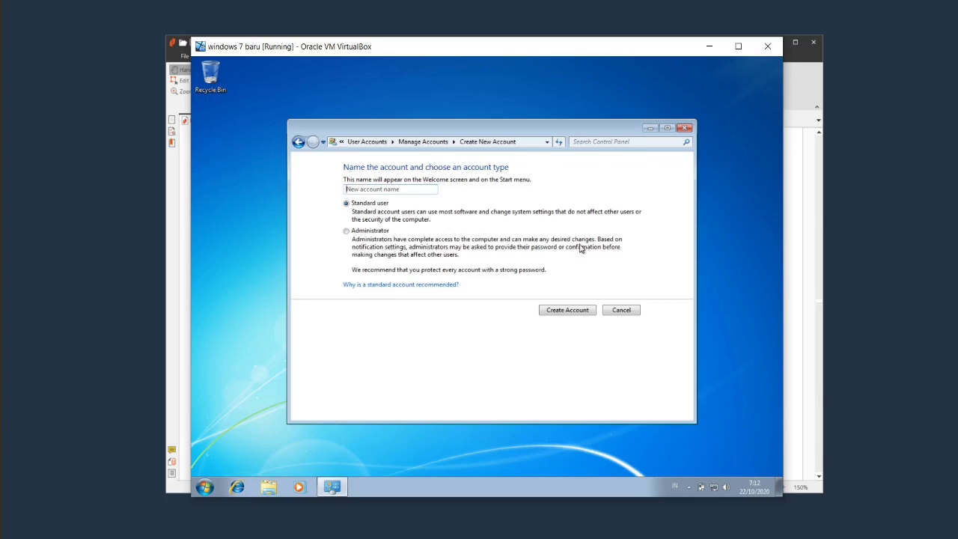
pyautogui.click(683, 128)
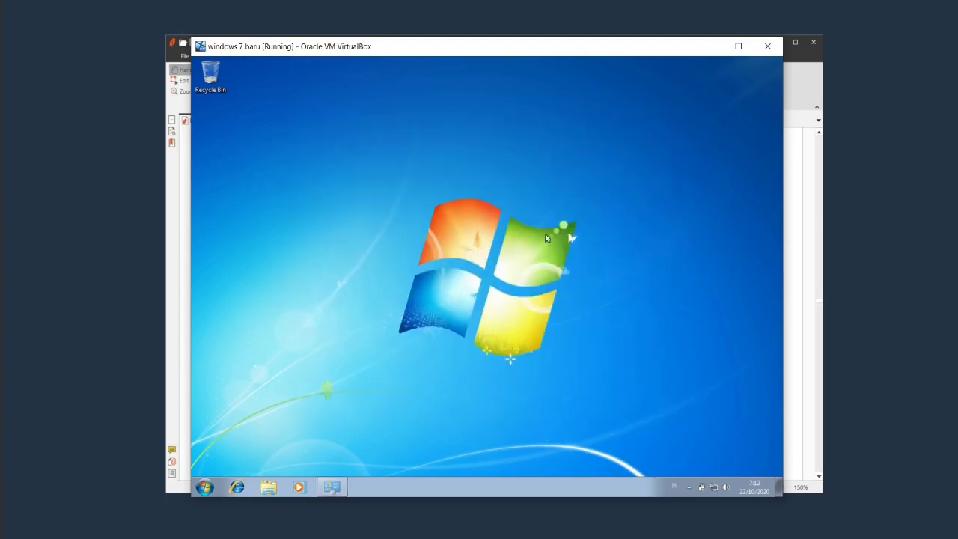
# Switch to the Administrator account, sign in with its password, and bring the PDF module forward.
pyautogui.click(217, 492)
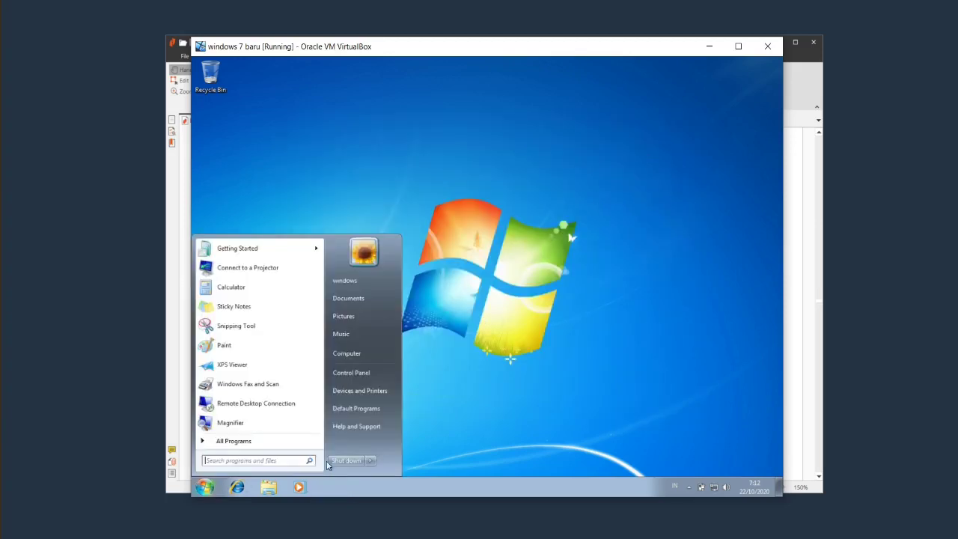
pyautogui.click(369, 460)
pyautogui.click(404, 413)
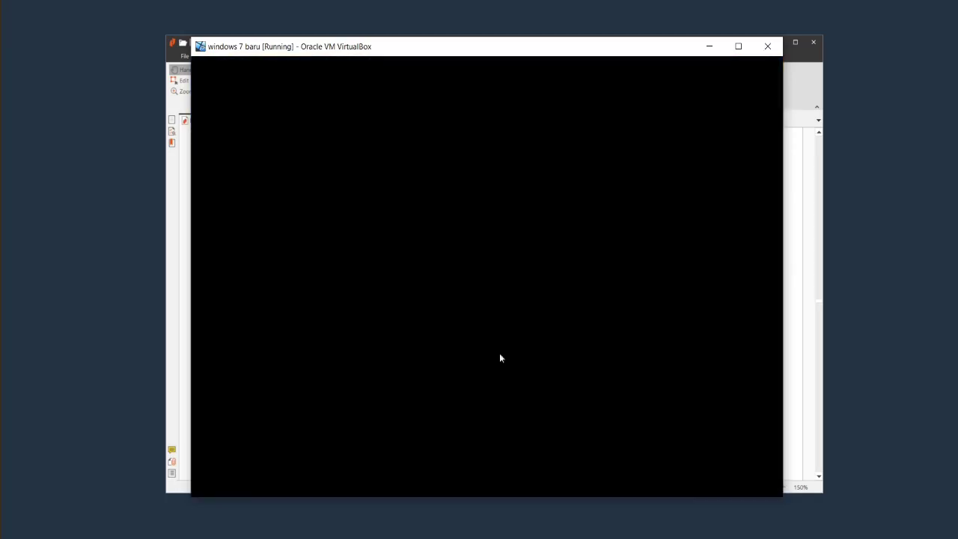
pyautogui.click(385, 323)
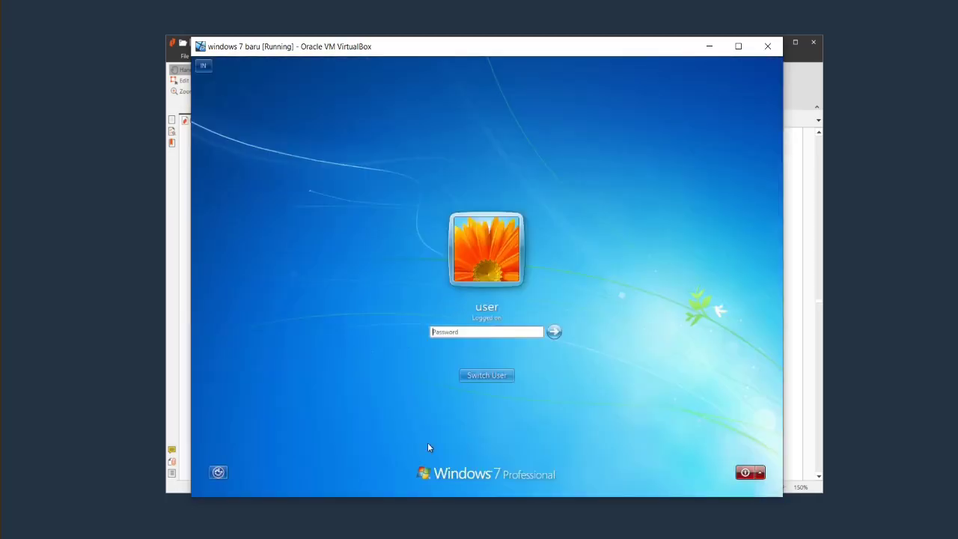
pyautogui.write('•••••••')
pyautogui.press('Return')
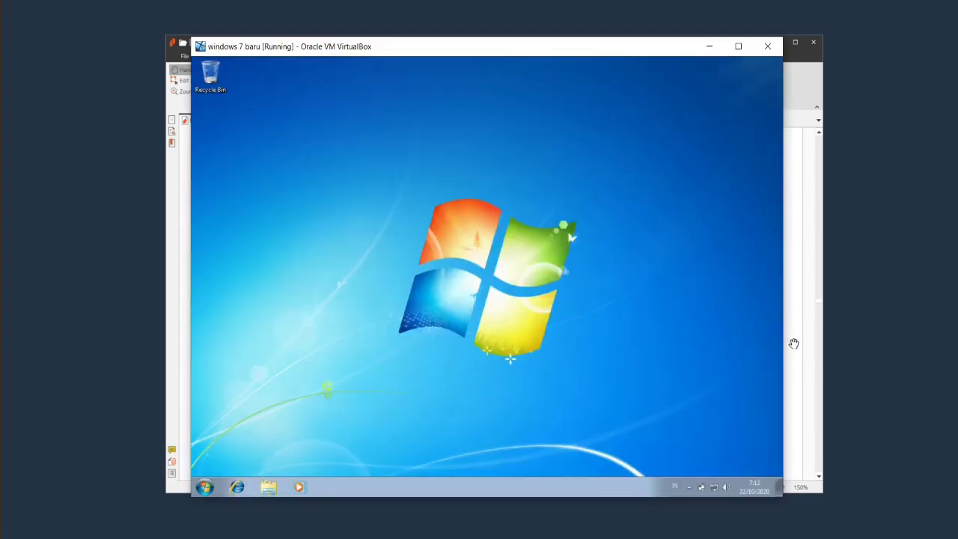
pyautogui.click(794, 344)
pyautogui.scroll(-10, 494, 332)
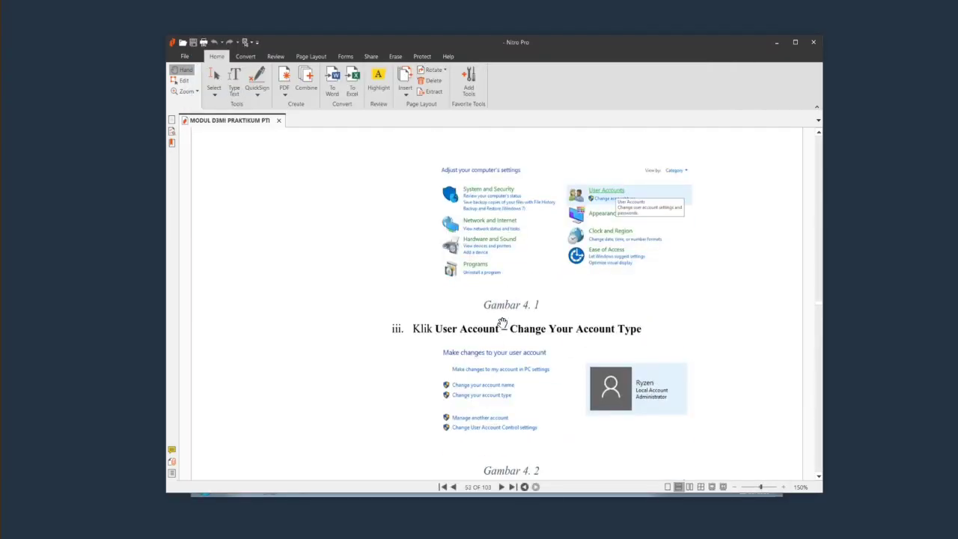
# Scroll the PDF to the User Accounts Control section on pages 53–54.
pyautogui.scroll(-8, 502, 323)
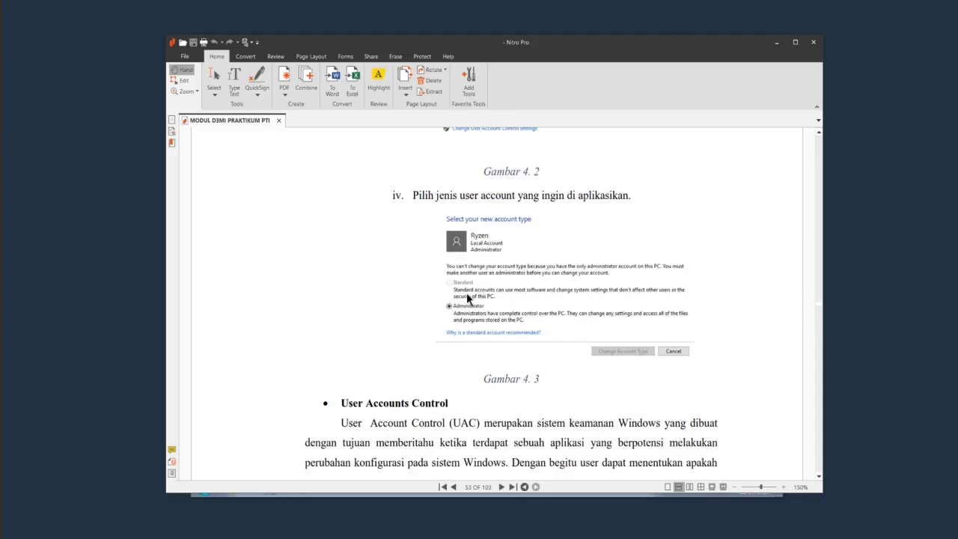
pyautogui.scroll(-3, 466, 294)
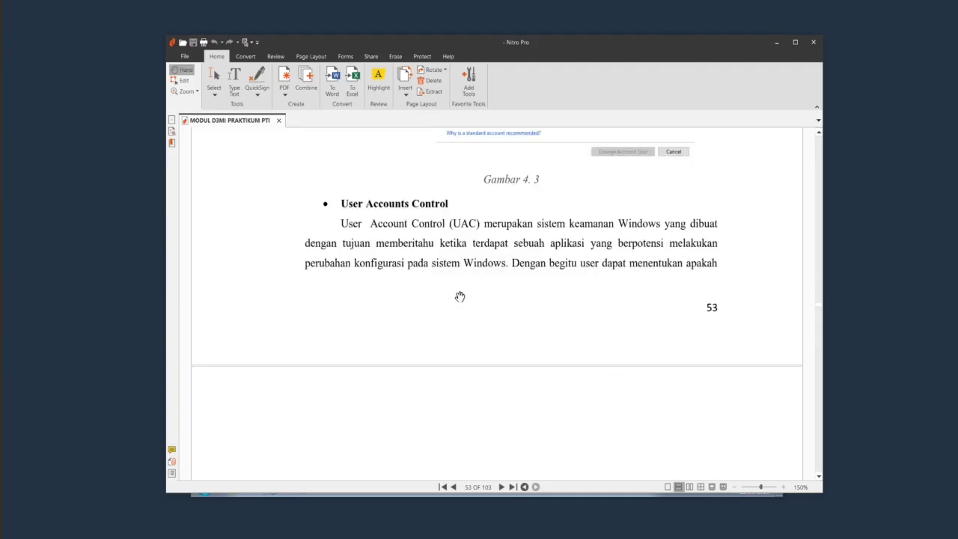
pyautogui.scroll(1, 460, 297)
pyautogui.scroll(-4, 458, 294)
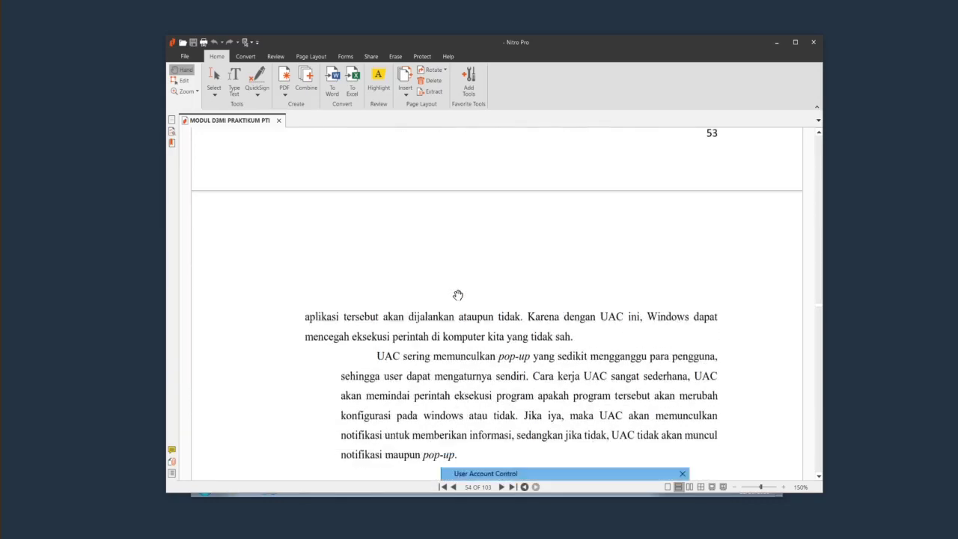
pyautogui.scroll(2, 458, 295)
pyautogui.scroll(-5, 460, 290)
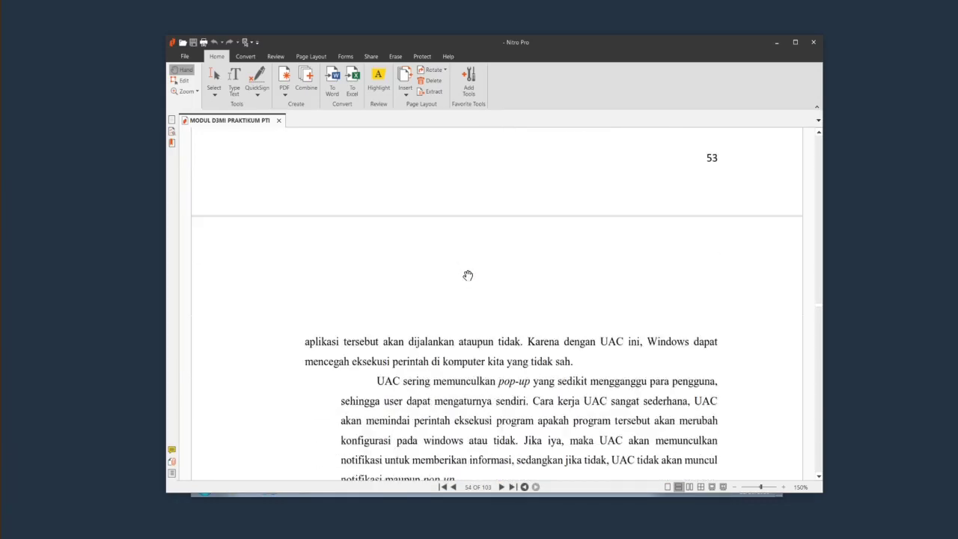
pyautogui.scroll(2, 468, 270)
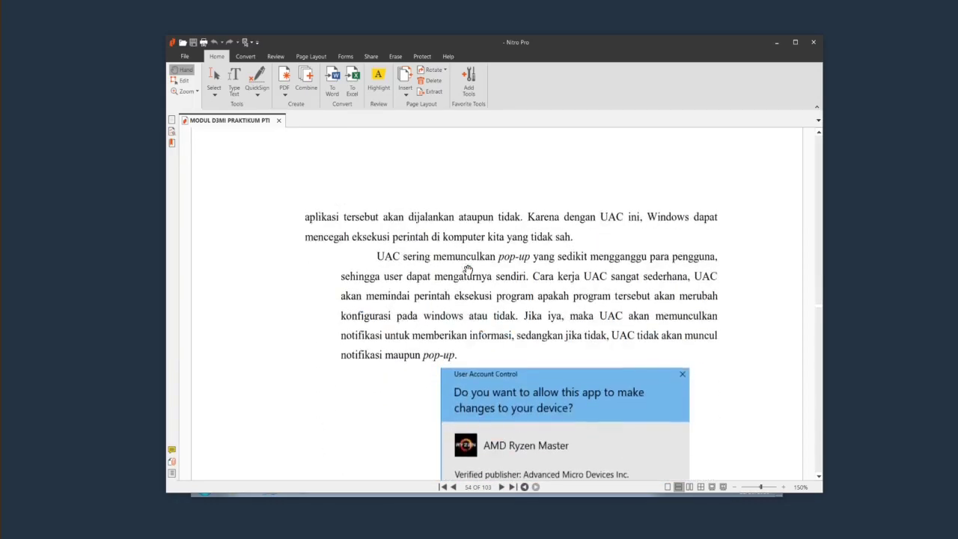
pyautogui.scroll(2, 467, 270)
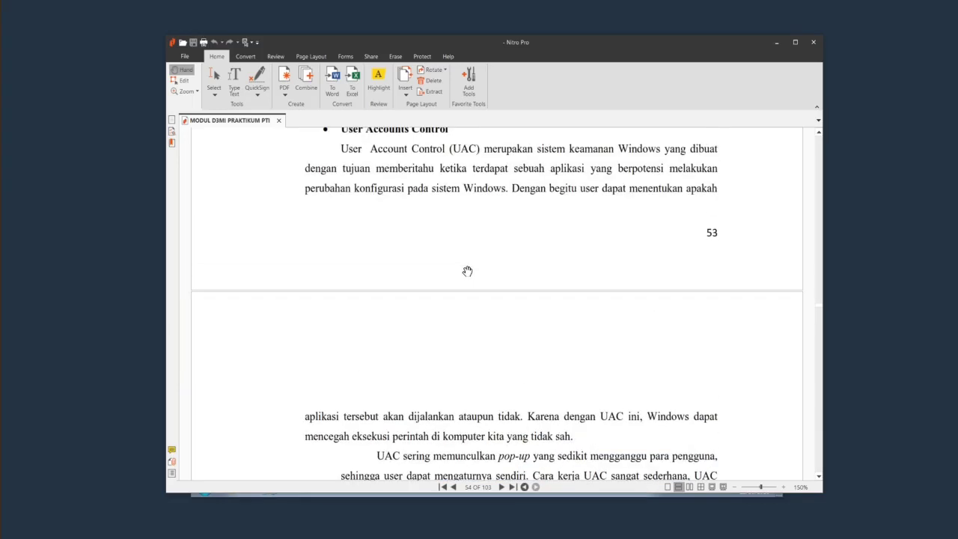
pyautogui.scroll(1, 481, 288)
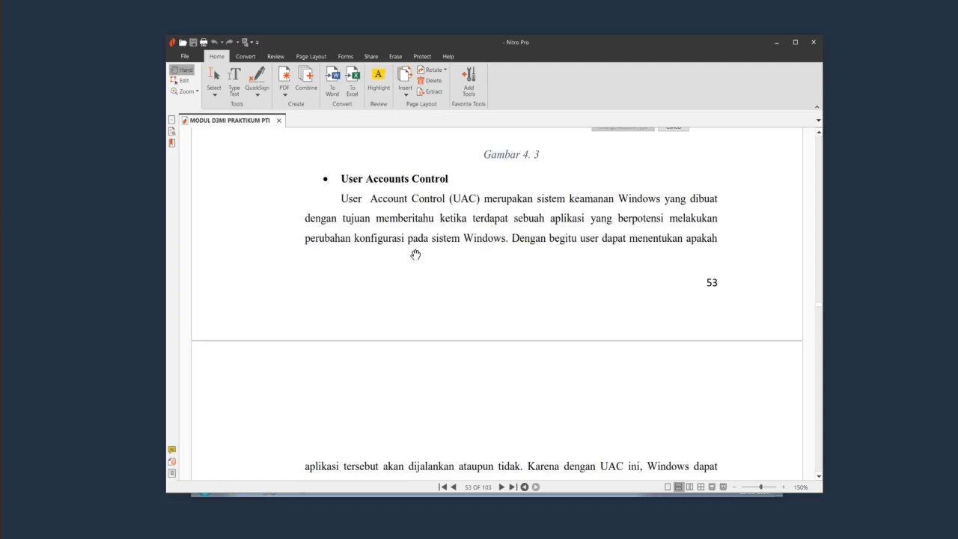
pyautogui.scroll(-3, 436, 283)
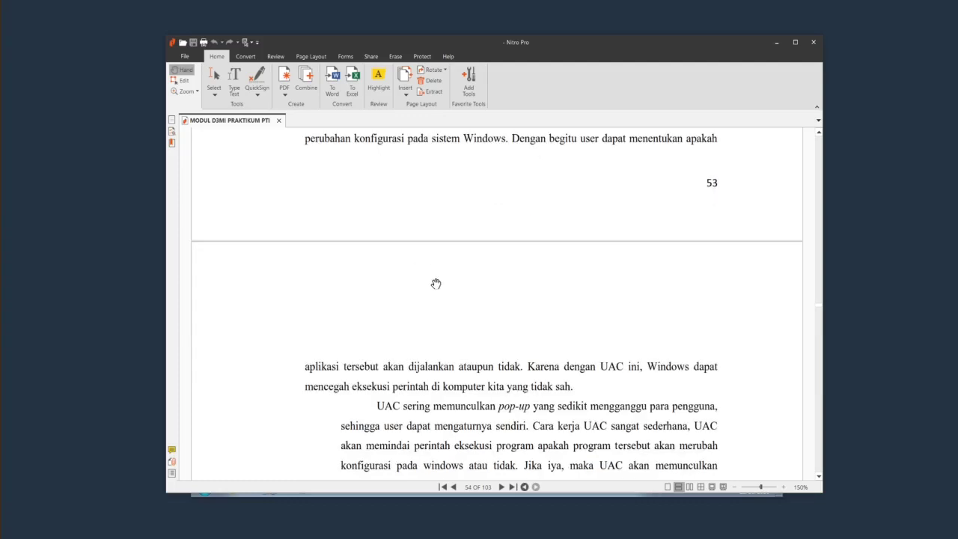
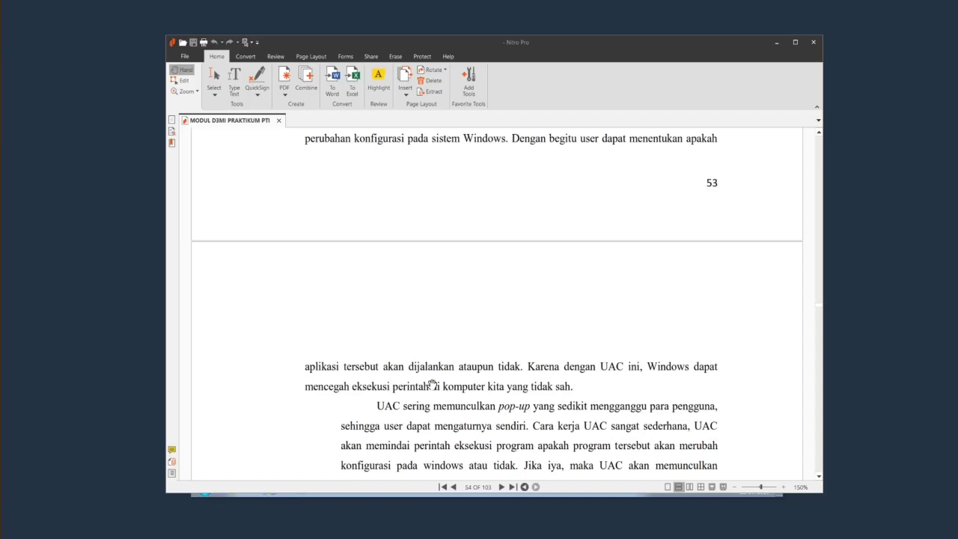
# Read through the UAC section on page 54, then minimize Nitro Pro to reveal the VM desktop.
pyautogui.scroll(-1, 441, 385)
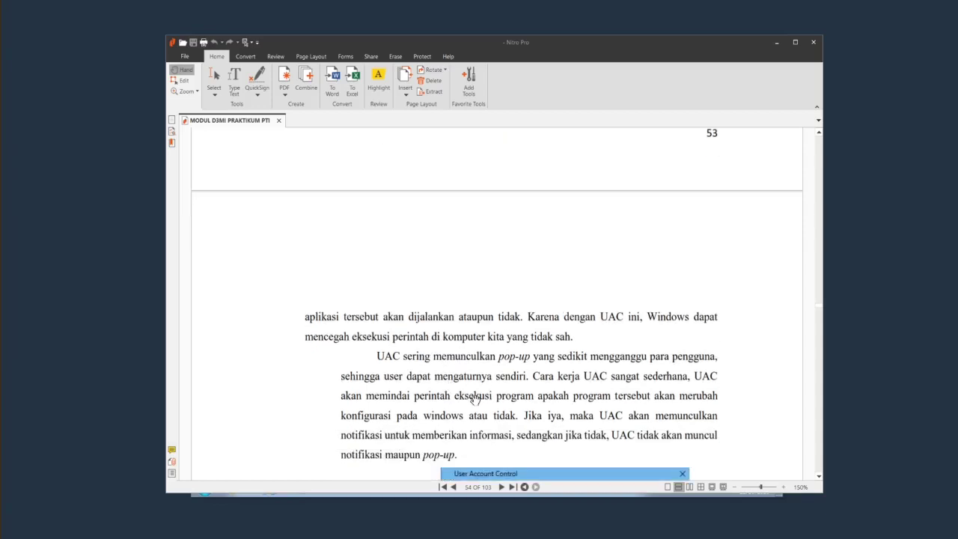
pyautogui.scroll(-4, 476, 398)
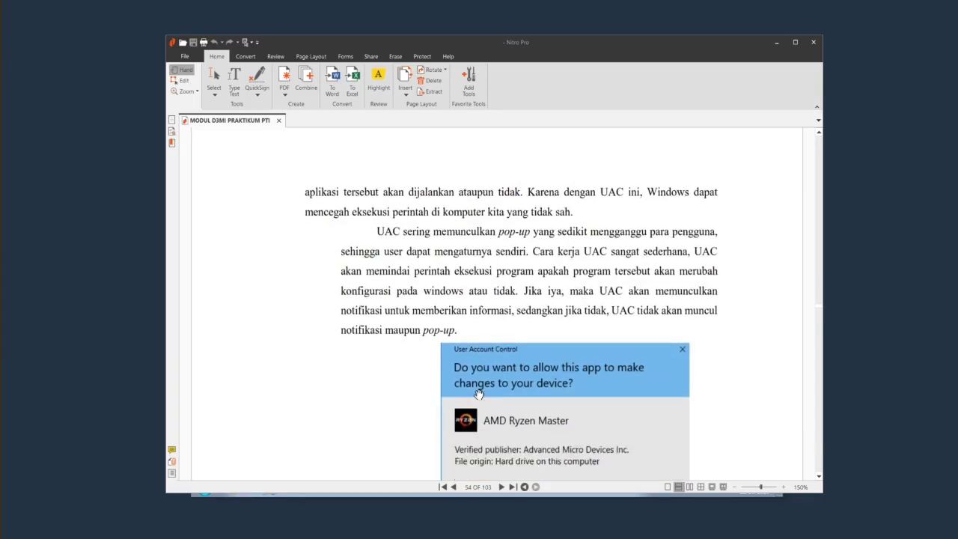
pyautogui.scroll(-2, 487, 396)
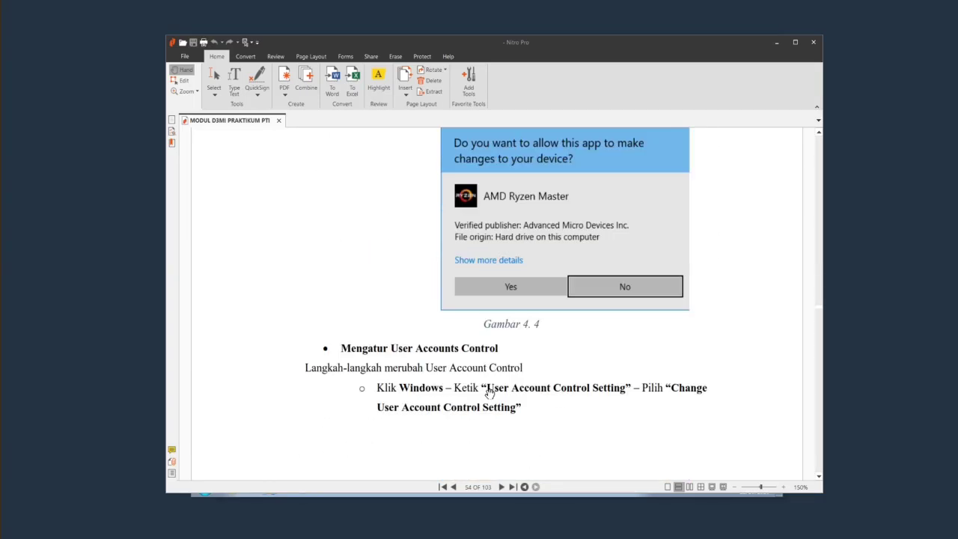
pyautogui.scroll(-5, 490, 393)
pyautogui.scroll(4, 489, 394)
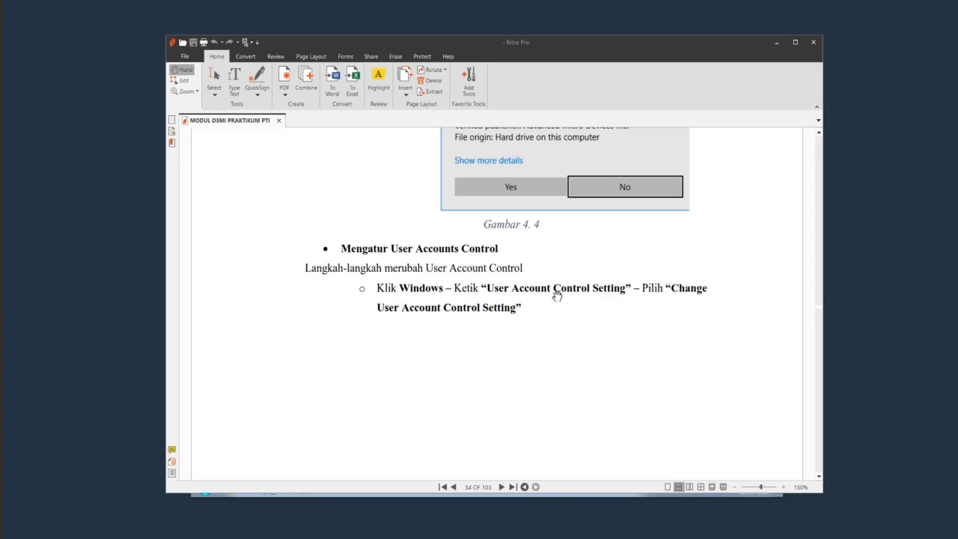
pyautogui.scroll(6, 410, 299)
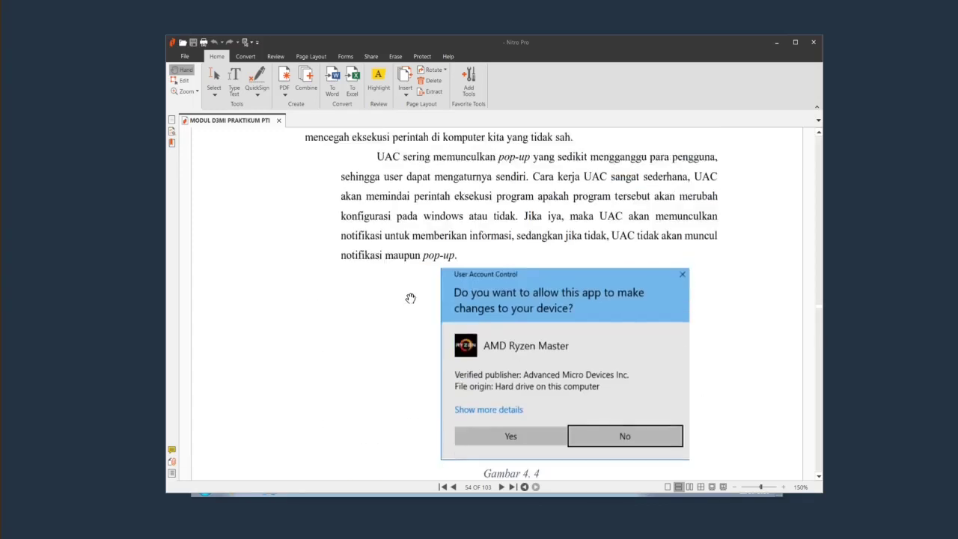
pyautogui.scroll(3, 410, 299)
pyautogui.scroll(-4, 408, 292)
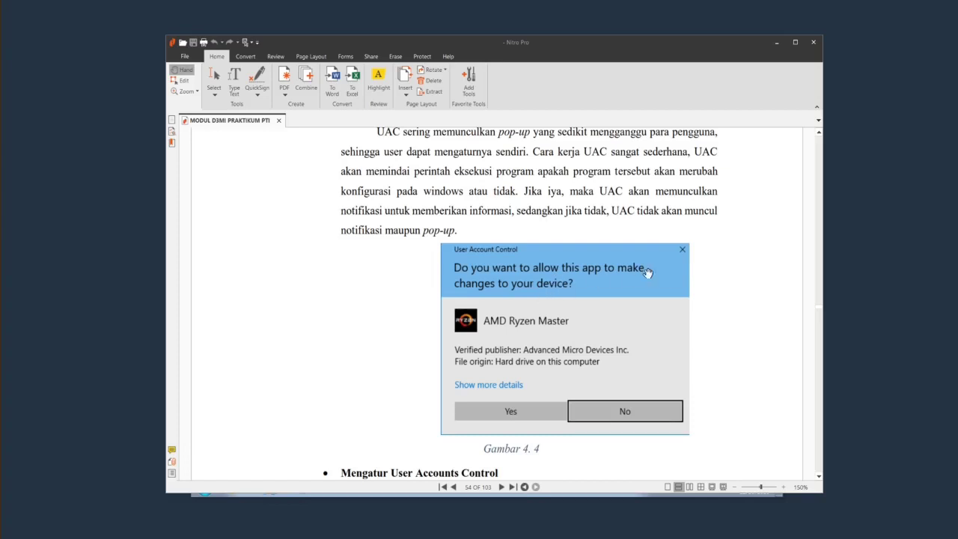
pyautogui.scroll(-5, 659, 272)
pyautogui.scroll(2, 600, 277)
pyautogui.scroll(1, 600, 278)
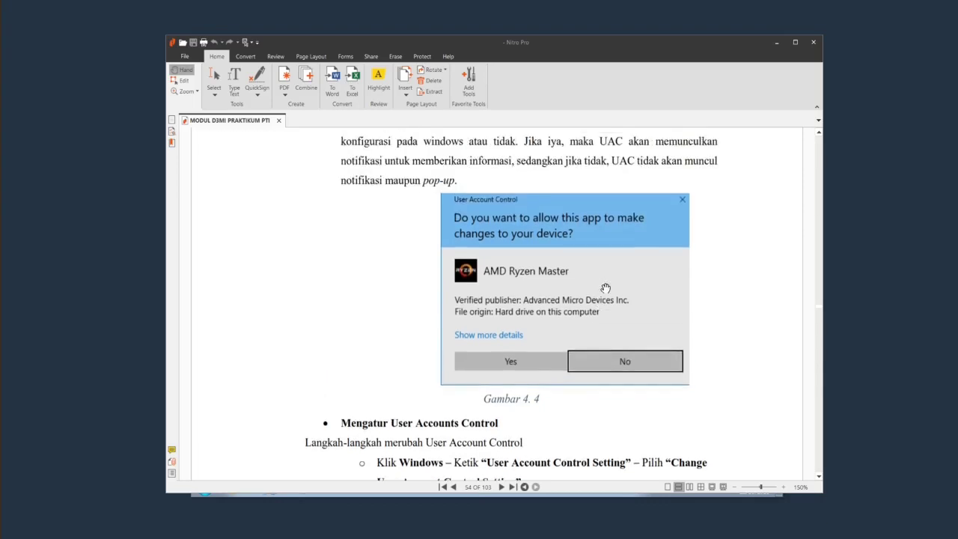
pyautogui.click(775, 43)
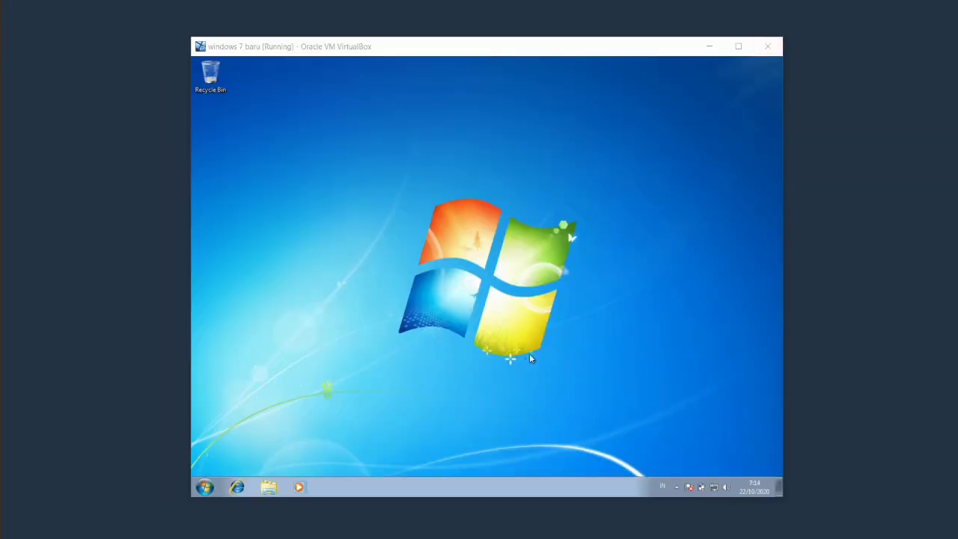
# Search 'user' from the Start menu and open Change User Account Control settings.
pyautogui.click(204, 485)
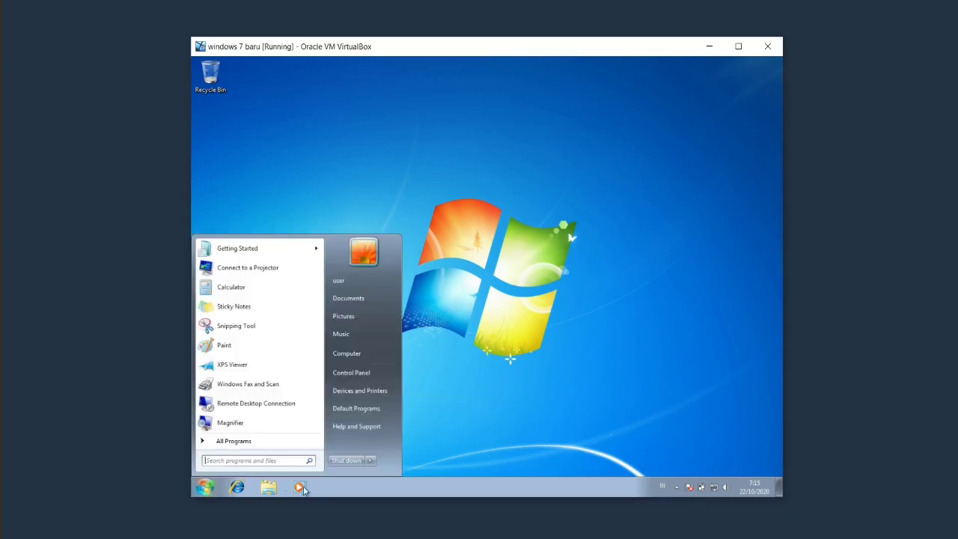
pyautogui.write('user')
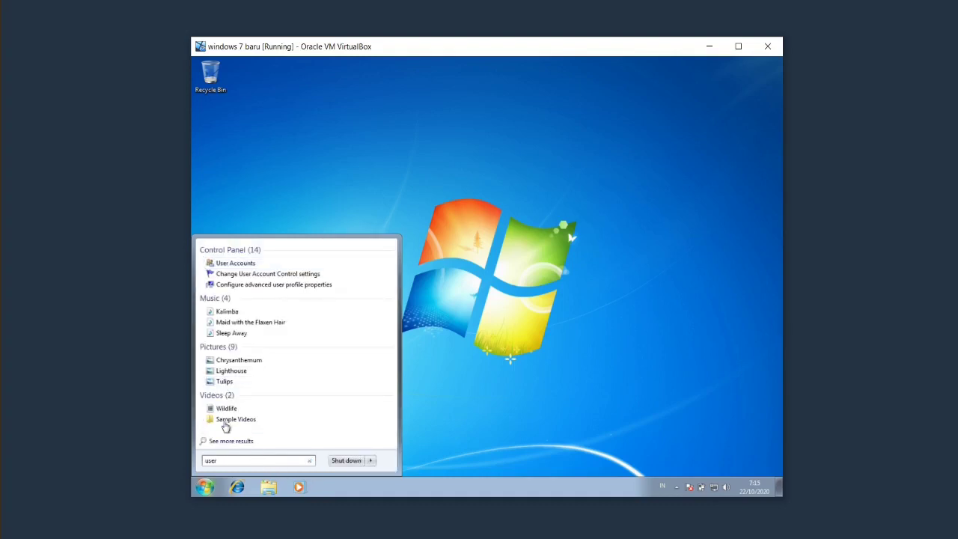
pyautogui.click(263, 276)
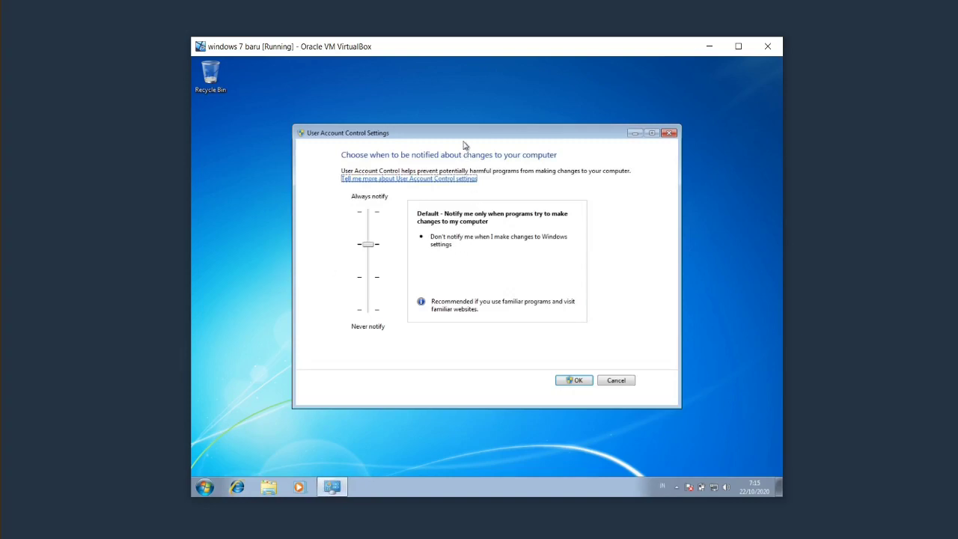
pyautogui.moveTo(468, 139); pyautogui.dragTo(454, 137)
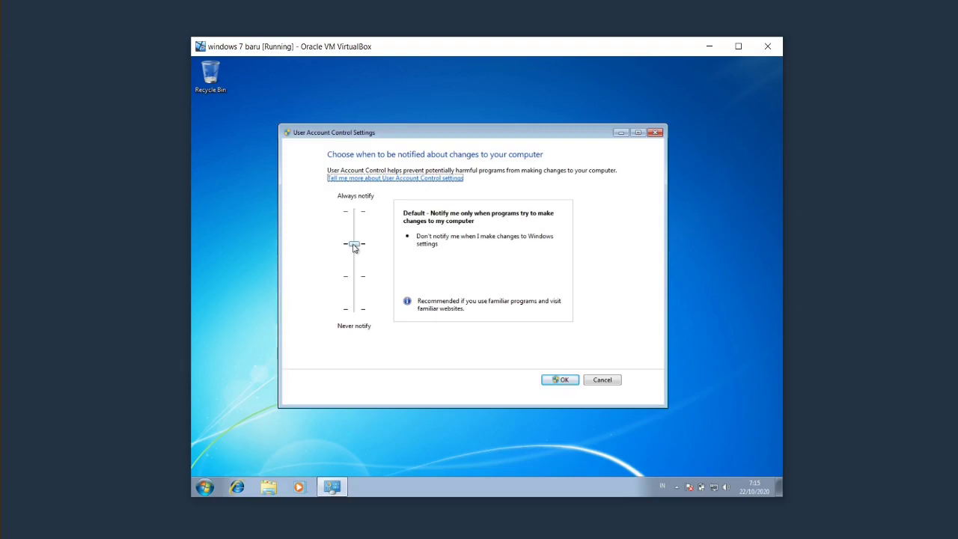
pyautogui.moveTo(354, 247)
pyautogui.mouseDown()
pyautogui.moveTo(356, 214)
pyautogui.moveTo(358, 312)
pyautogui.moveTo(360, 259)
pyautogui.mouseUp()
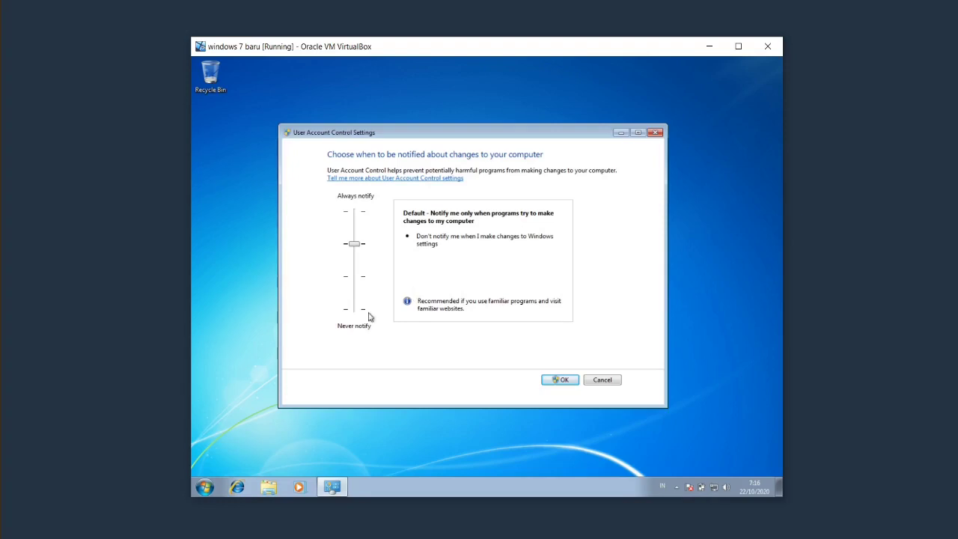
# Open the Downloads folder in Explorer and select the wrar591 installer.
pyautogui.click(271, 487)
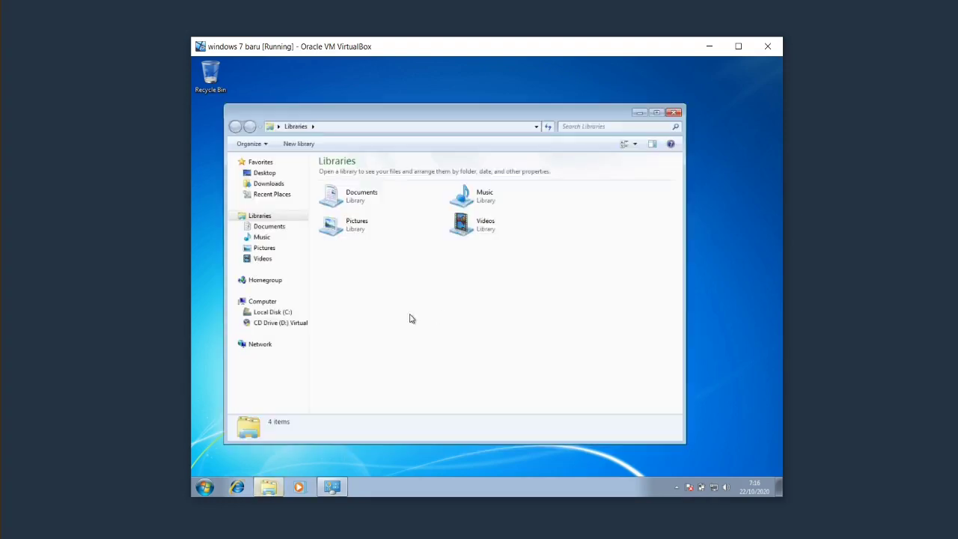
pyautogui.click(269, 184)
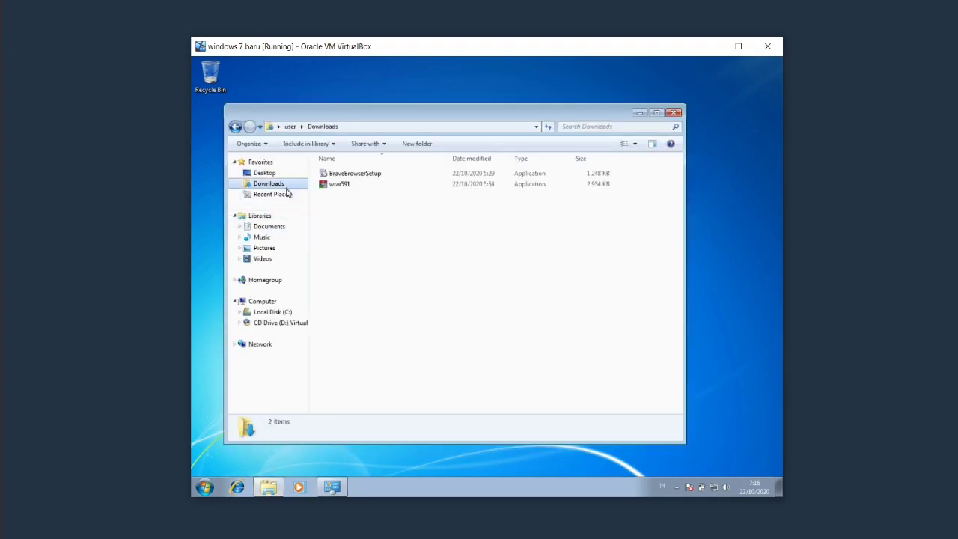
pyautogui.click(347, 186)
pyautogui.click(344, 202)
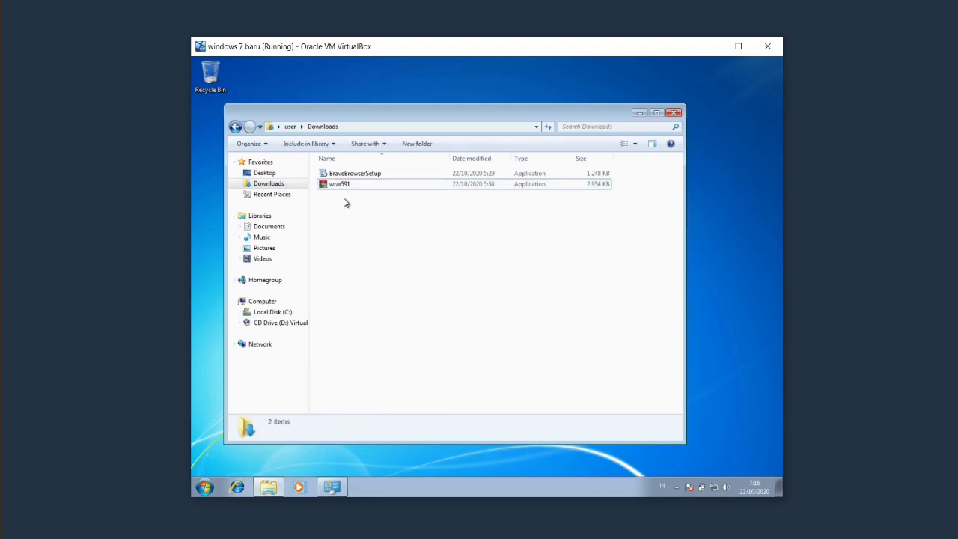
pyautogui.click(342, 185)
pyautogui.click(342, 204)
pyautogui.click(345, 187)
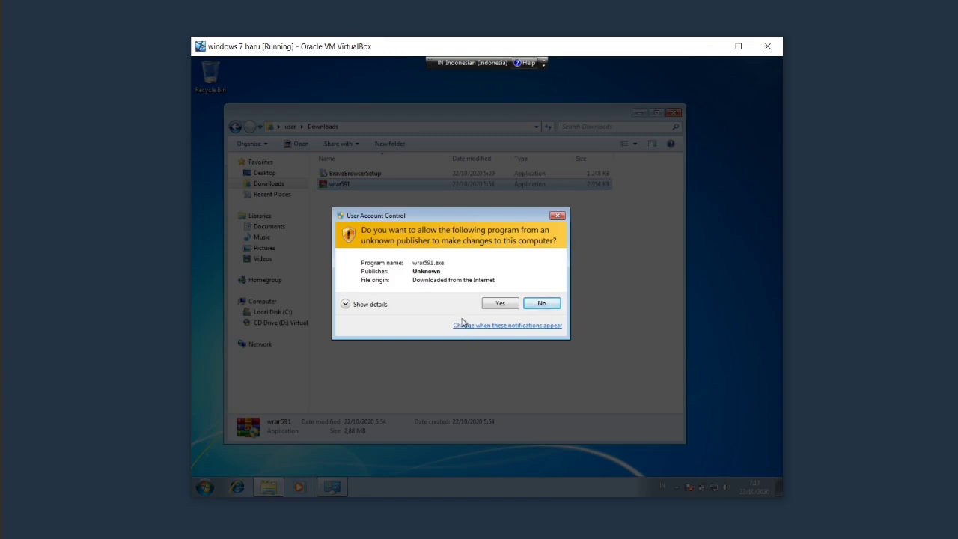
# Approve wrar591's UAC prompt, cancel the WinRAR installer, and bring UAC Settings back.
pyautogui.click(511, 306)
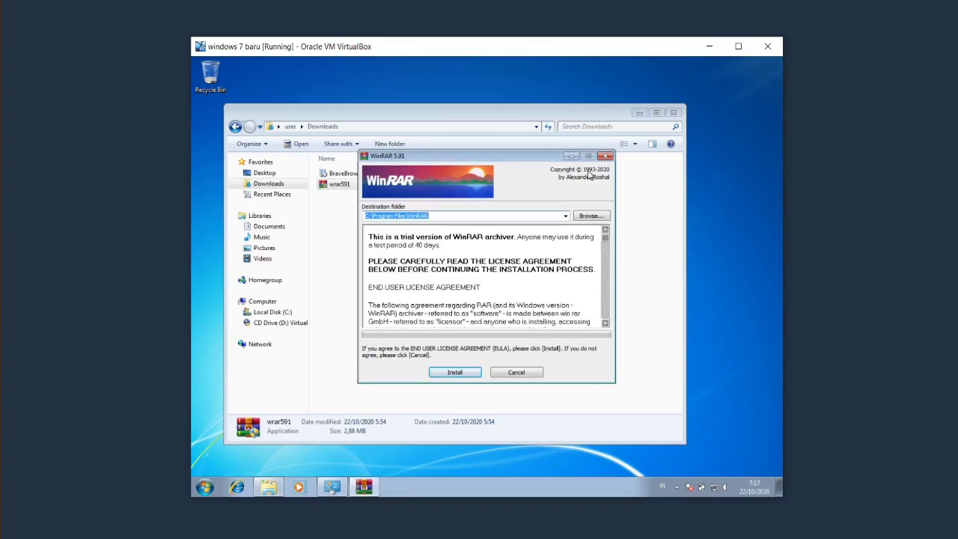
pyautogui.click(605, 157)
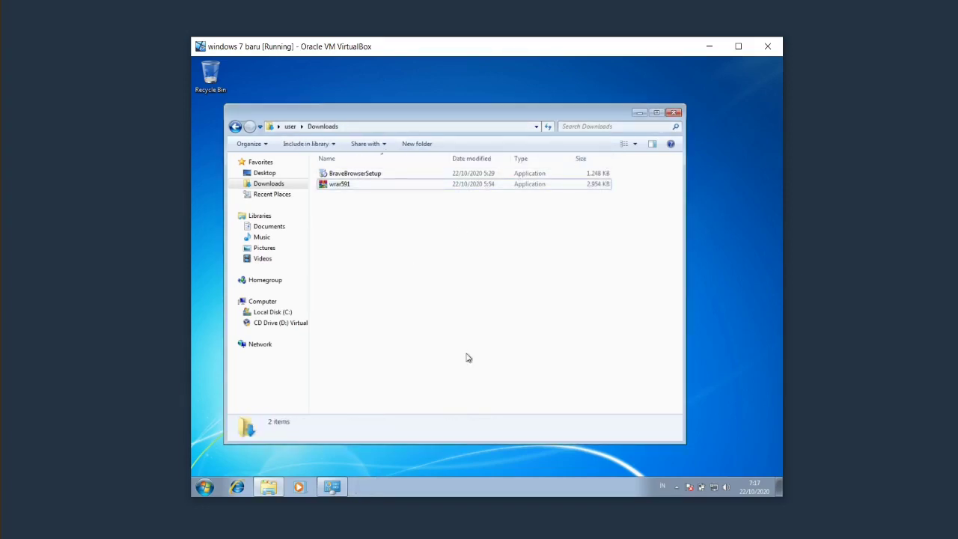
pyautogui.click(344, 490)
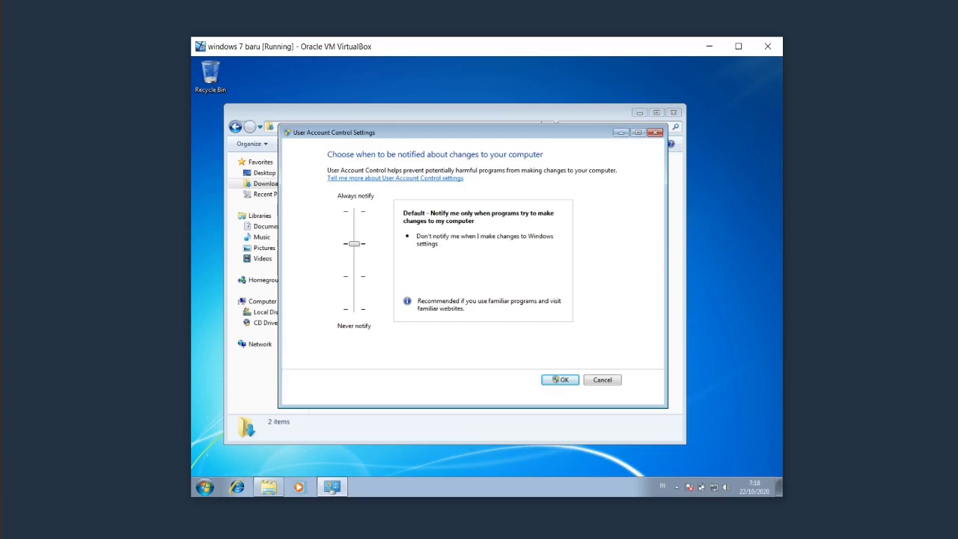
# Switch back to Nitro Pro and scroll to page 55's list of four UAC levels.
pyautogui.hotkey('alt', 'Tab')
pyautogui.scroll(-3, 536, 376)
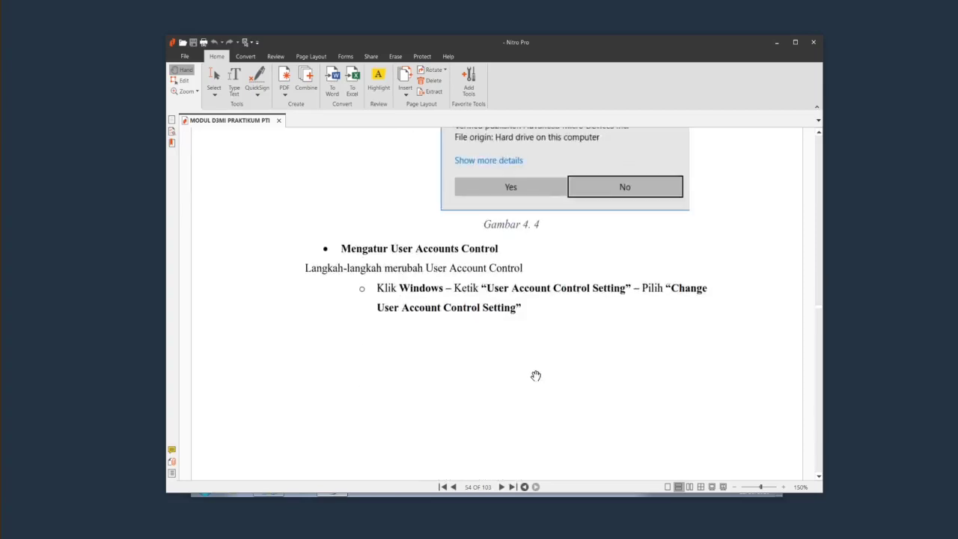
pyautogui.scroll(-10, 536, 375)
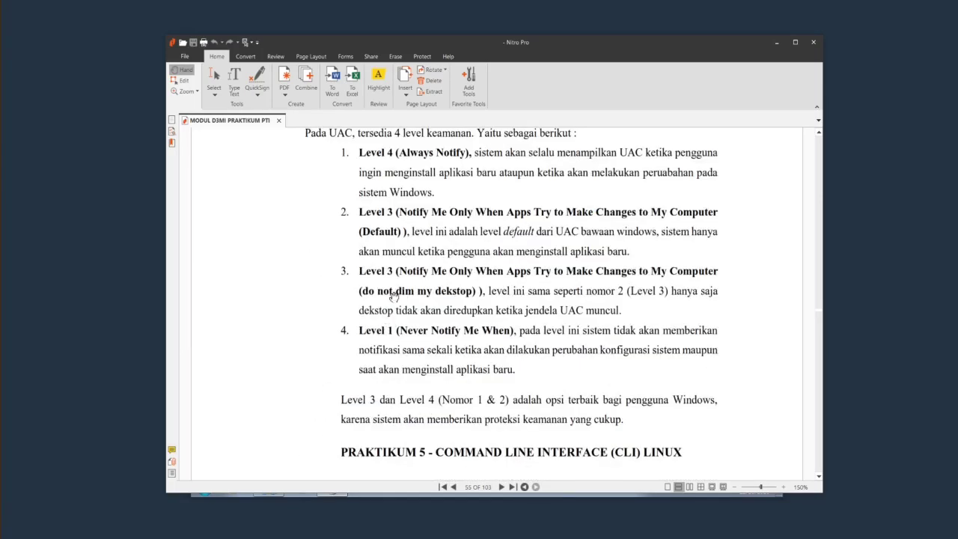
pyautogui.scroll(1, 371, 195)
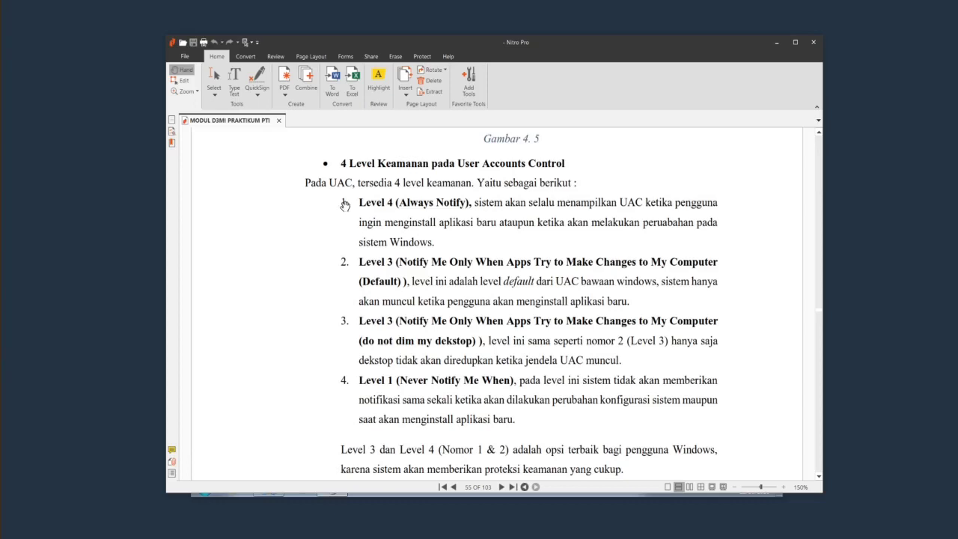
pyautogui.scroll(-1, 432, 356)
pyautogui.scroll(-2, 432, 356)
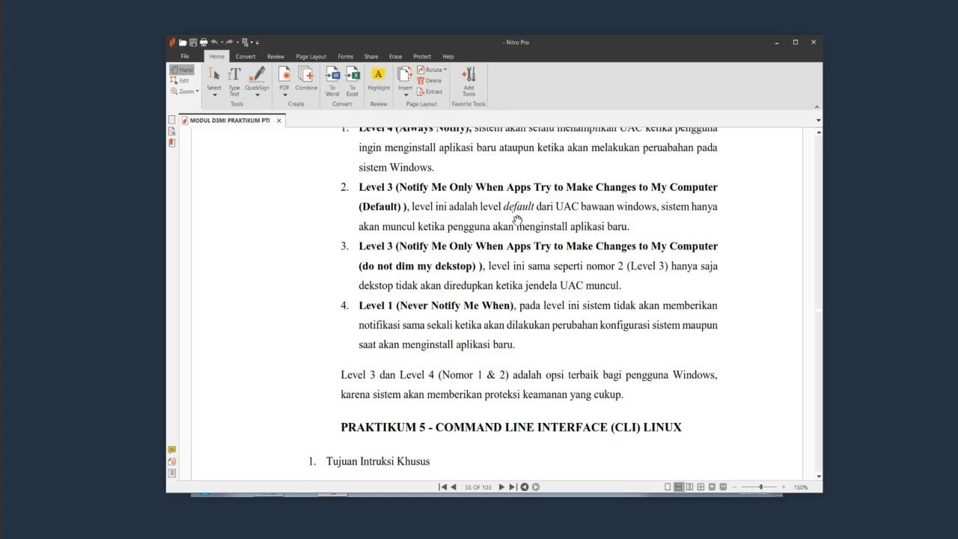
# Launch wrar591 from Downloads and decline its dimmed-desktop UAC prompt with No.
pyautogui.click(774, 43)
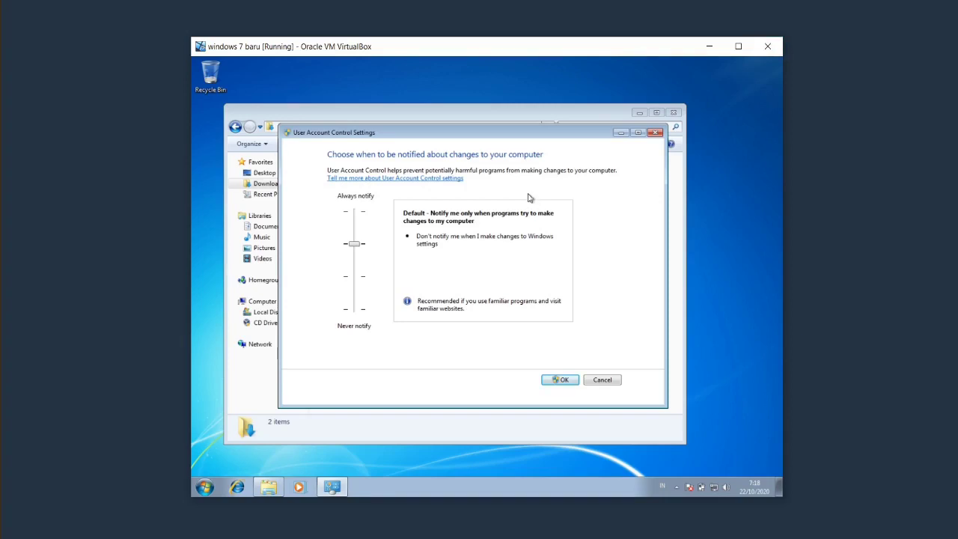
pyautogui.click(620, 132)
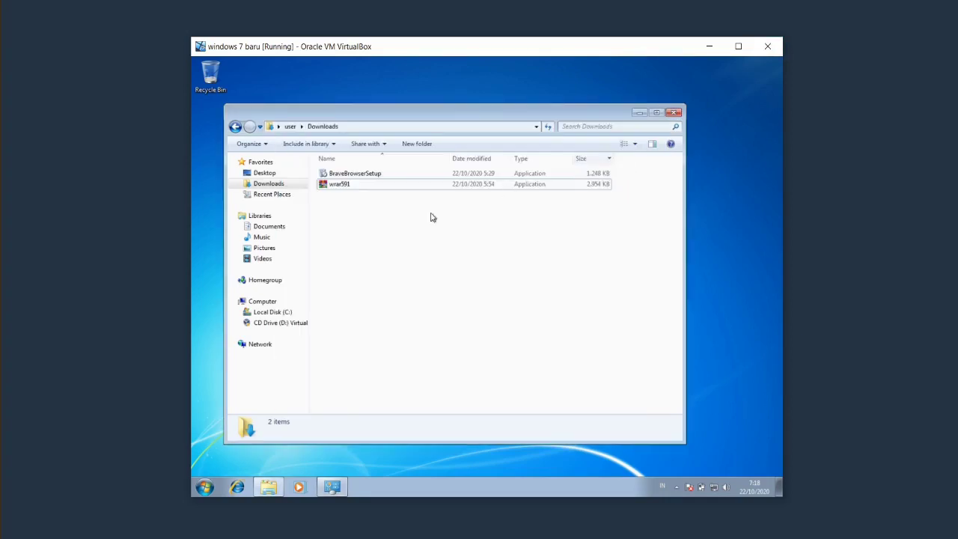
pyautogui.doubleClick(375, 187)
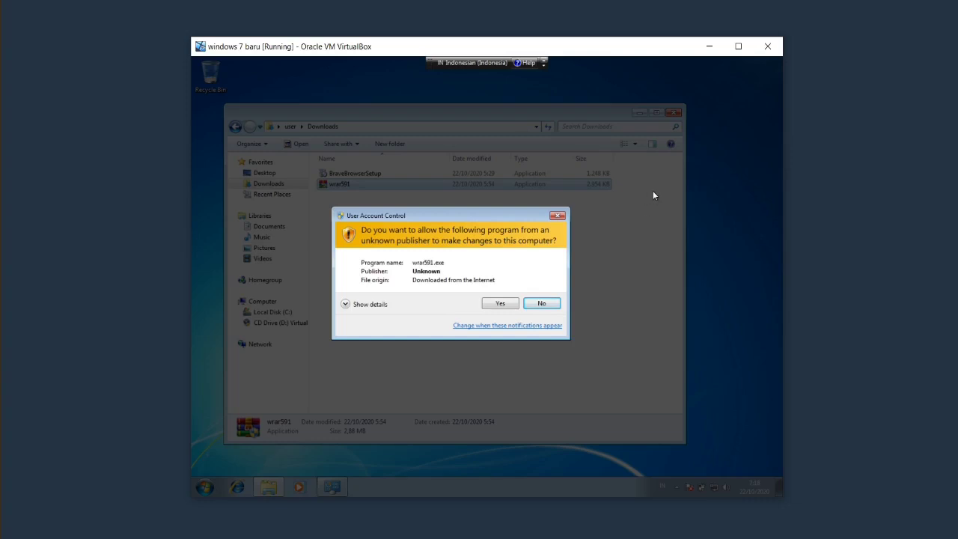
pyautogui.click(541, 305)
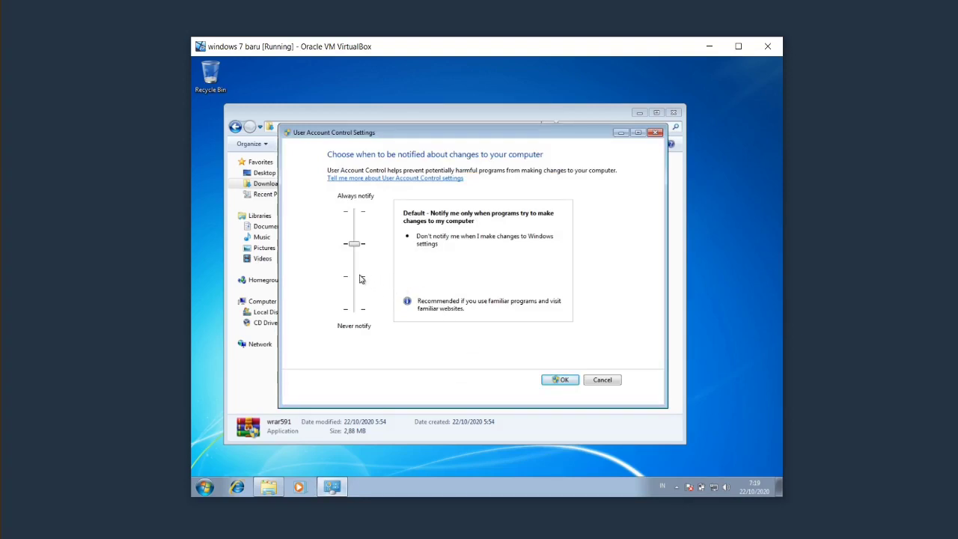
# Move the UAC slider back and forth between Default and the no-dimming third notch.
pyautogui.click(360, 278)
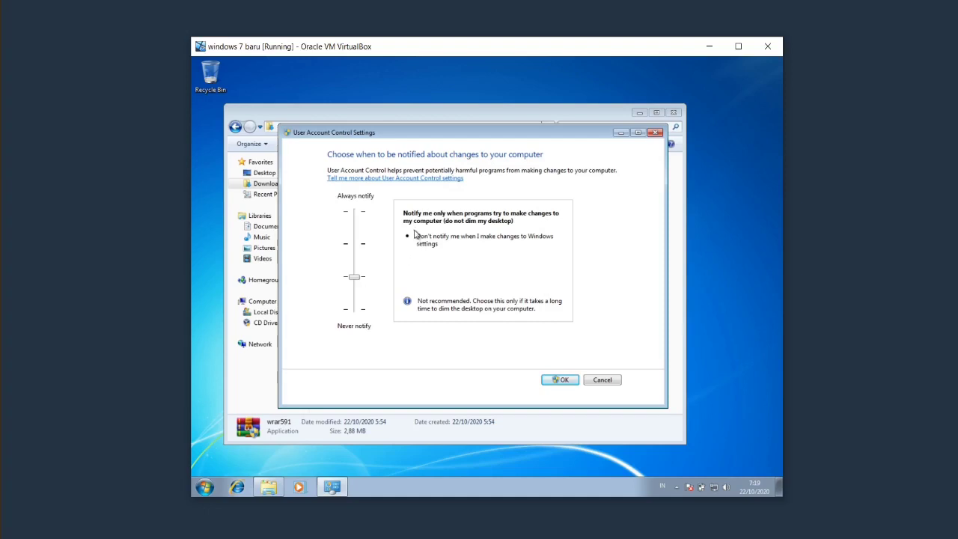
pyautogui.moveTo(356, 277)
pyautogui.mouseDown()
pyautogui.moveTo(359, 248)
pyautogui.moveTo(356, 276)
pyautogui.mouseUp()
pyautogui.click(355, 251)
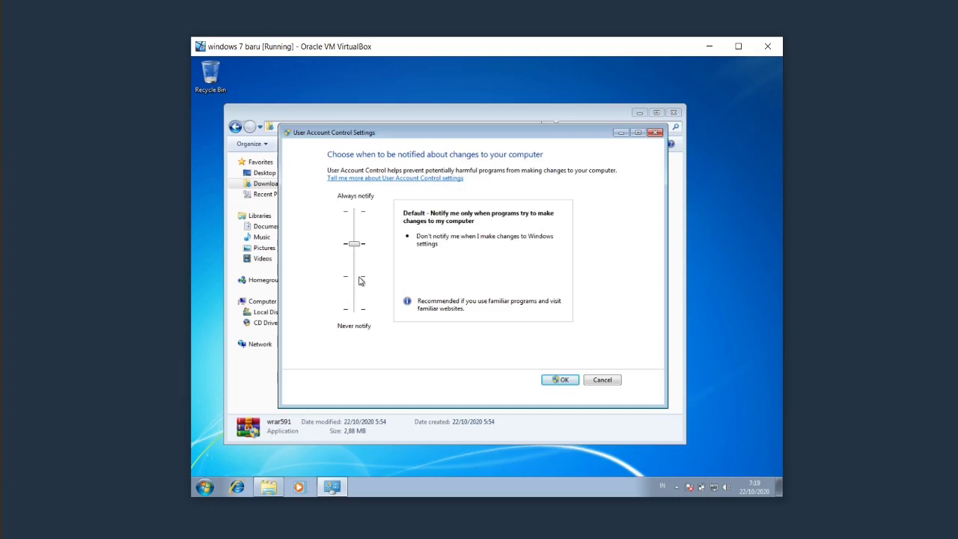
pyautogui.click(359, 278)
pyautogui.click(353, 250)
pyautogui.click(356, 278)
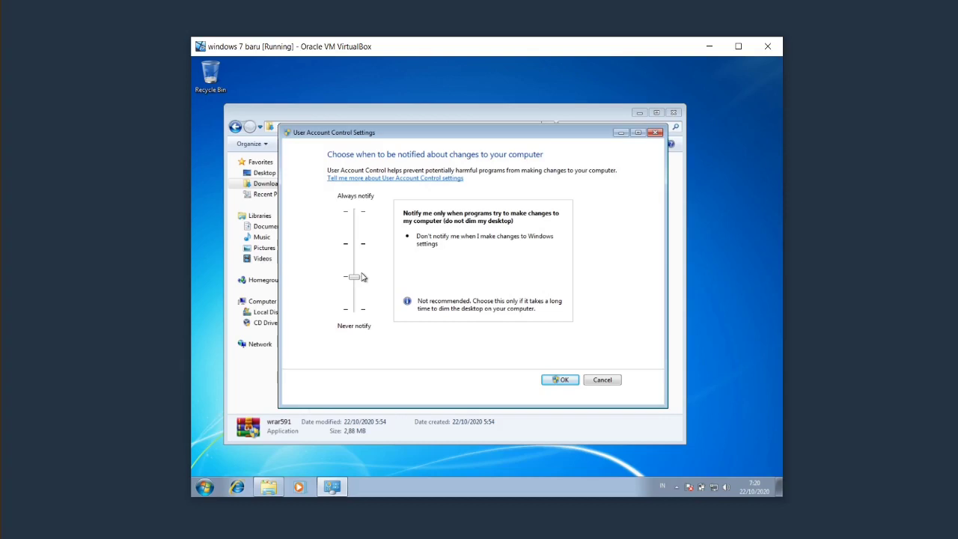
pyautogui.click(359, 255)
# Dismiss a wrar591 prompt, save UAC at the no-dimming level, then close wrar591's undimmed prompt.
pyautogui.click(536, 431)
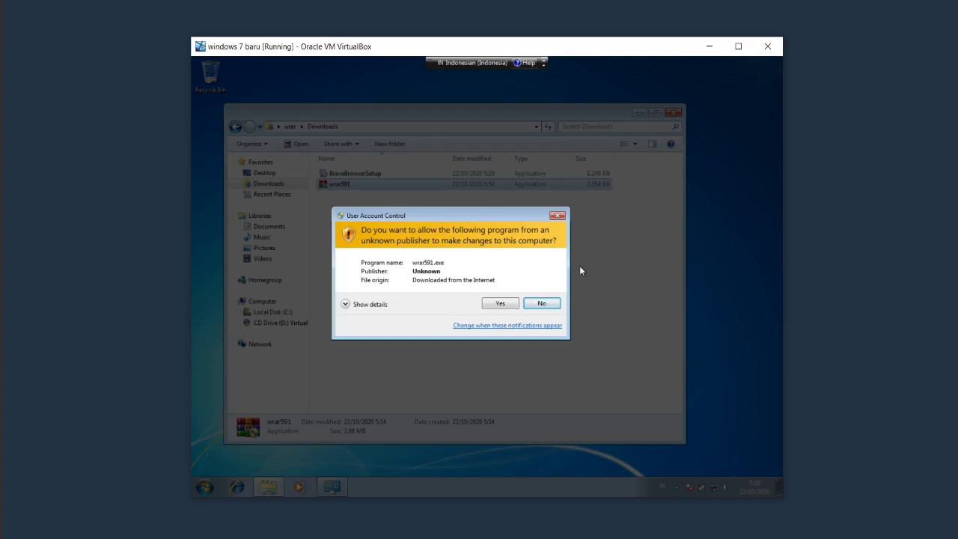
pyautogui.click(558, 216)
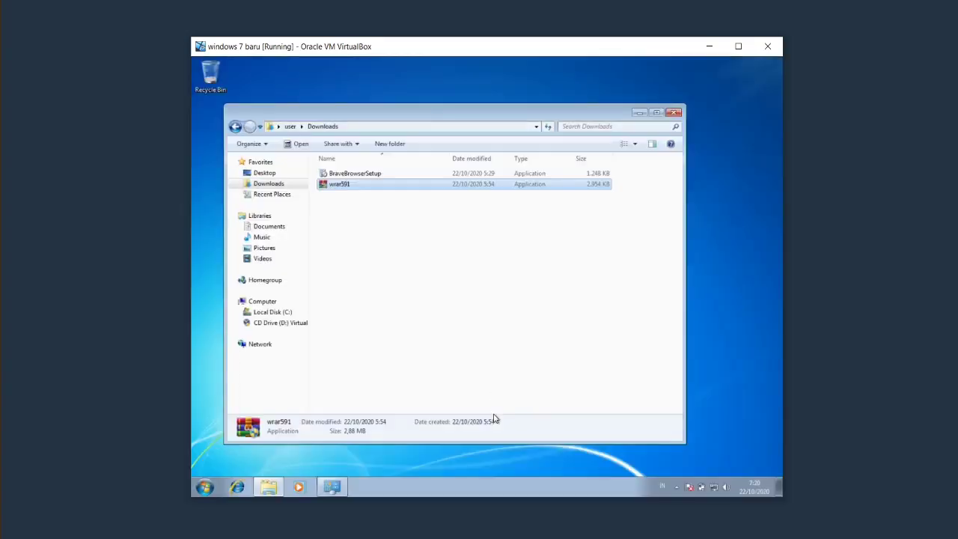
pyautogui.click(332, 486)
pyautogui.click(356, 278)
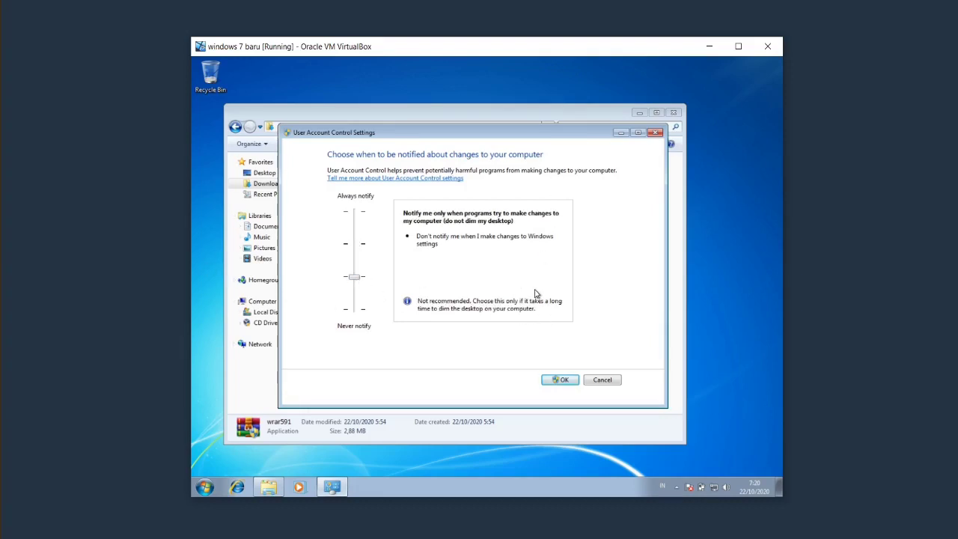
pyautogui.click(563, 381)
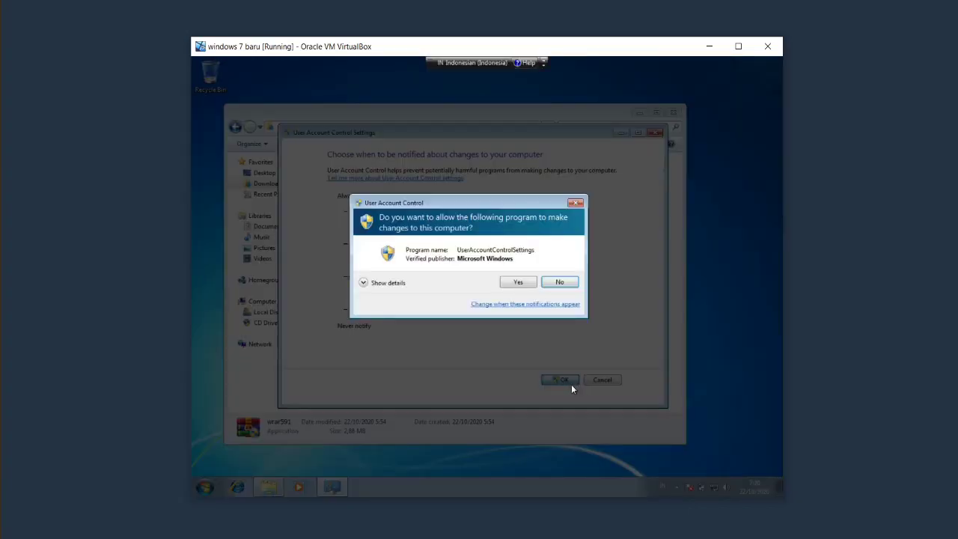
pyautogui.click(518, 284)
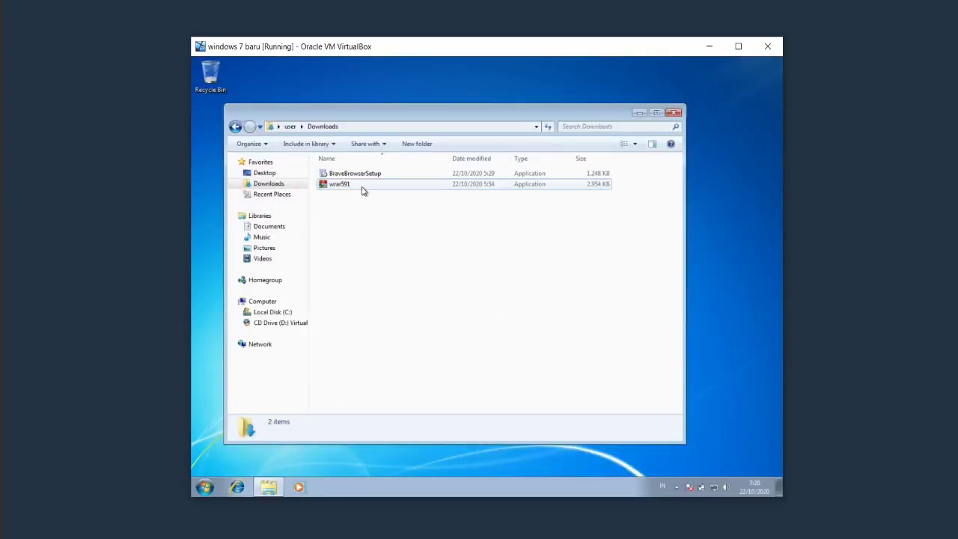
pyautogui.doubleClick(362, 188)
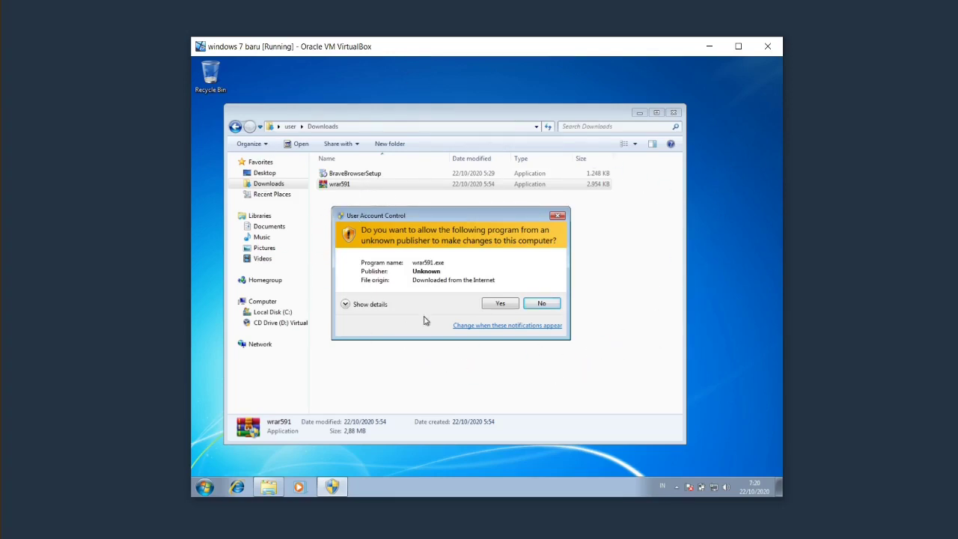
pyautogui.click(557, 217)
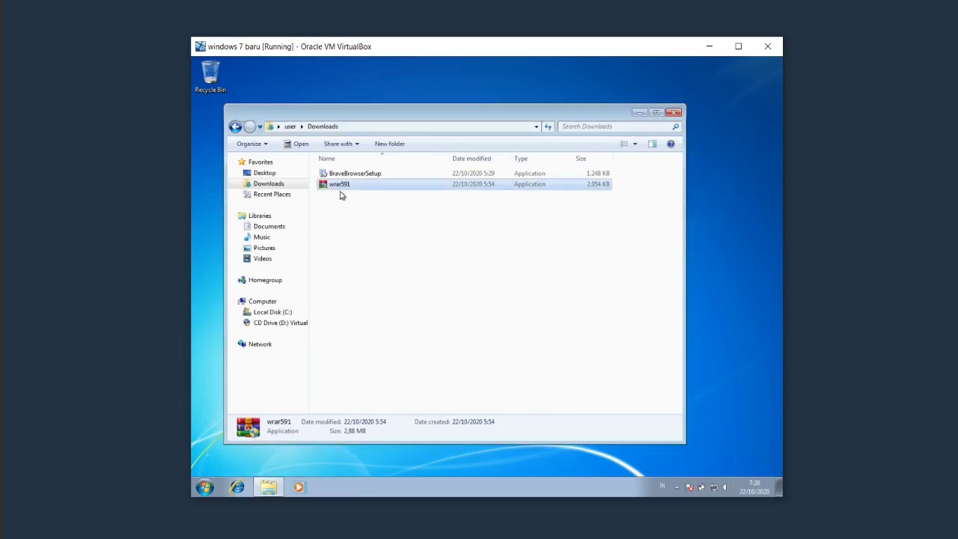
# Search 'user' from Start and open Change User Account Control settings.
pyautogui.click(205, 487)
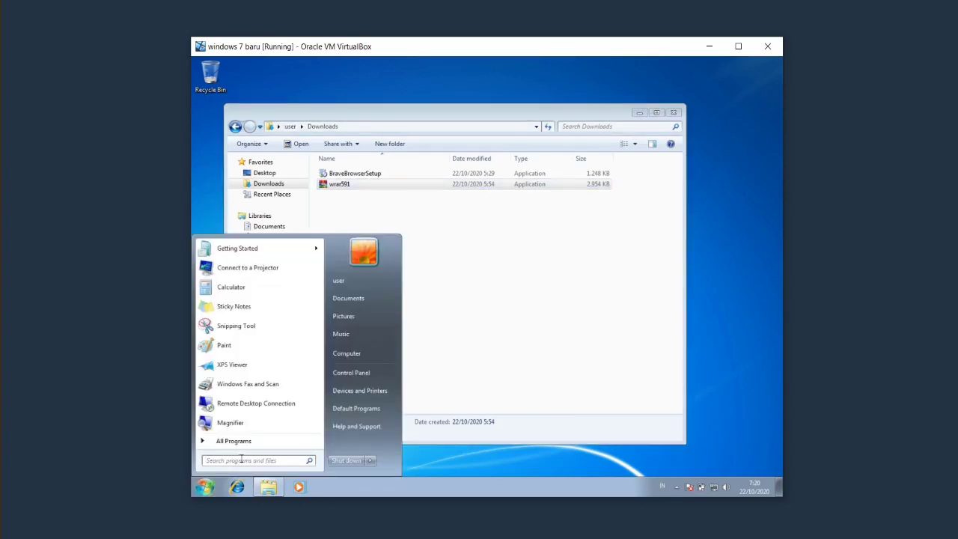
pyautogui.write('user')
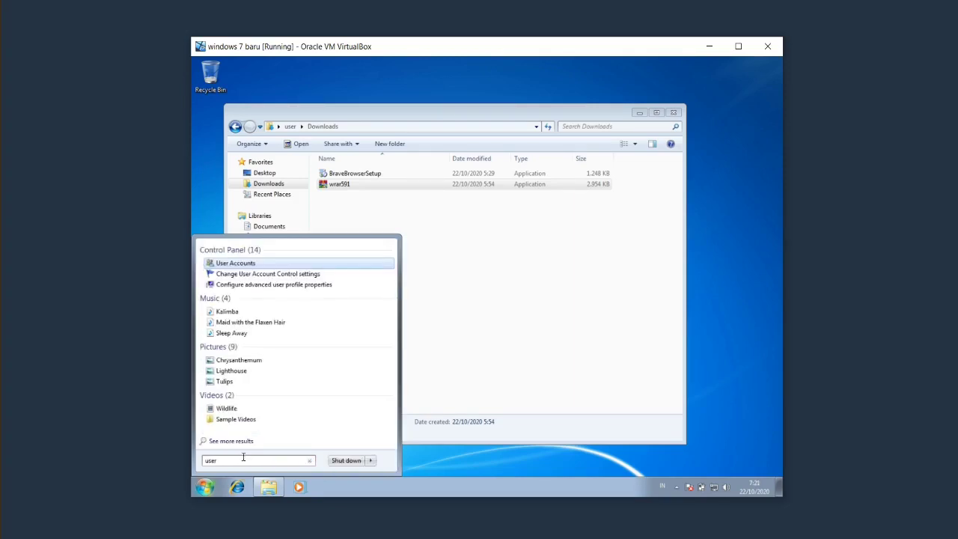
pyautogui.click(292, 275)
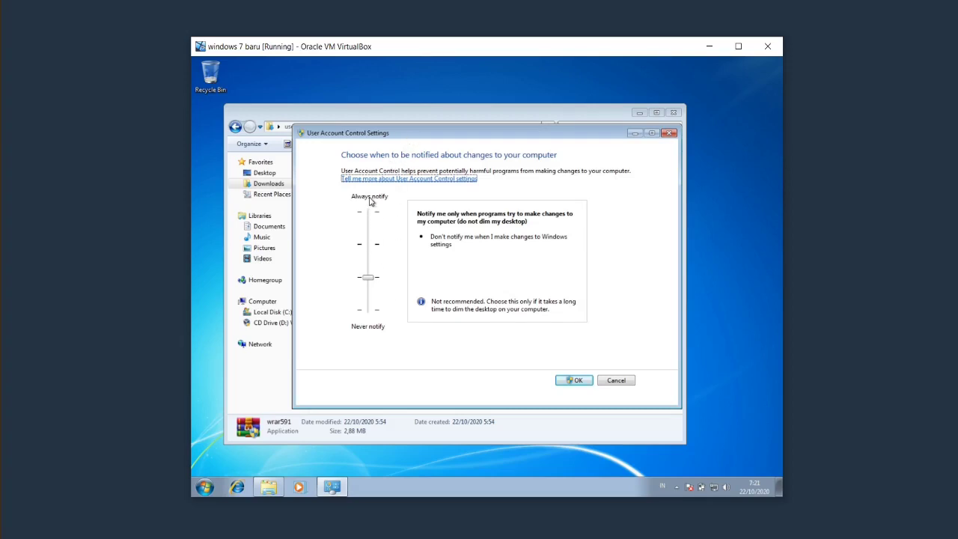
# Drag the slider to Always notify, save and confirm it, then nudge the Downloads window up.
pyautogui.click(368, 276)
pyautogui.moveTo(367, 276); pyautogui.dragTo(367, 212)
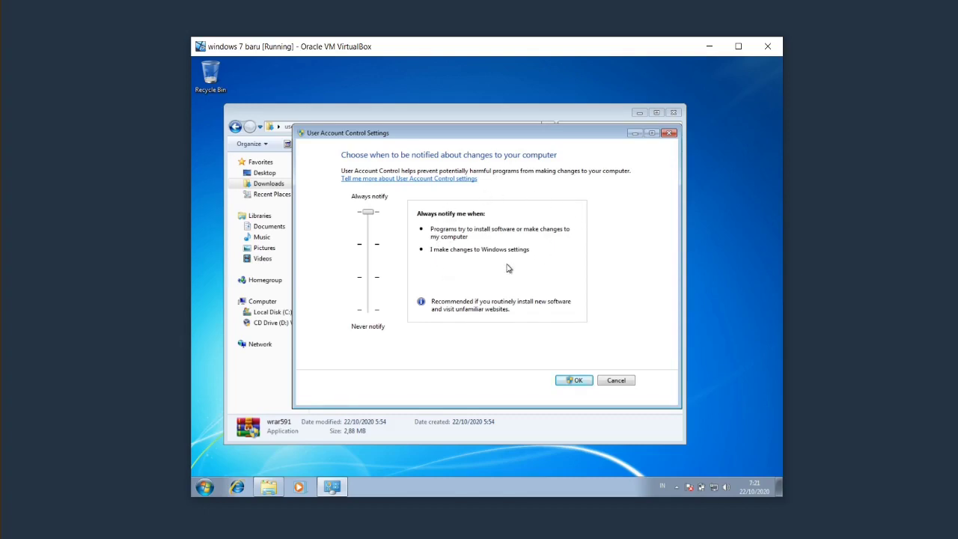
pyautogui.click(575, 379)
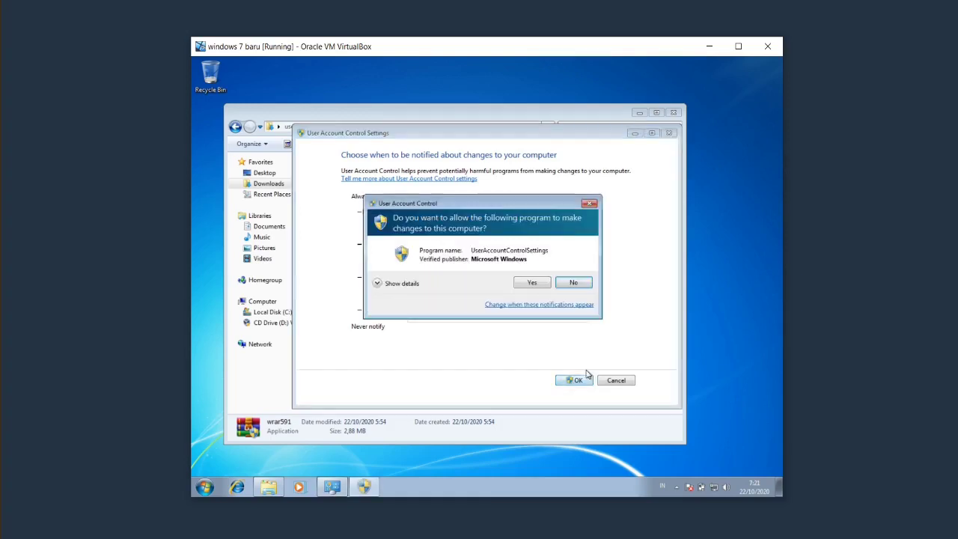
pyautogui.click(530, 283)
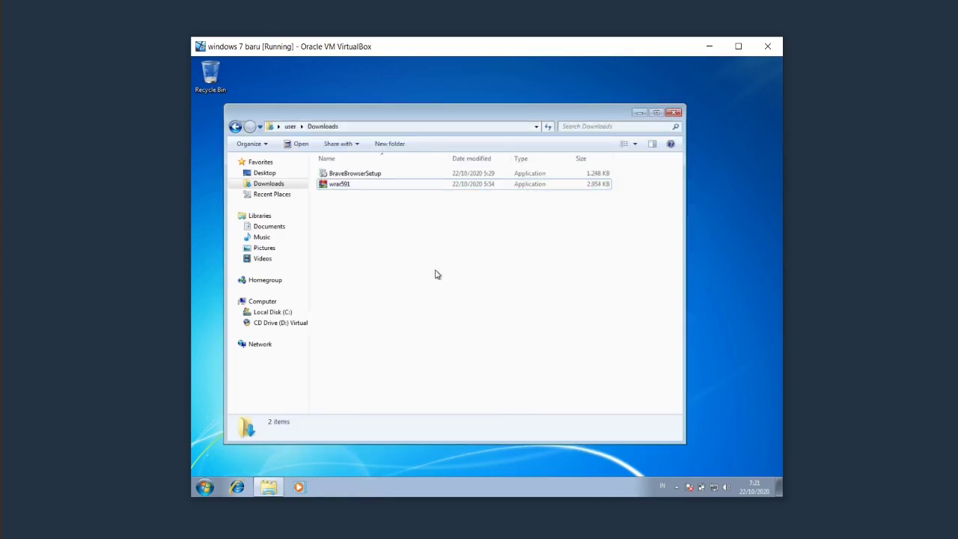
pyautogui.moveTo(399, 120); pyautogui.dragTo(403, 102)
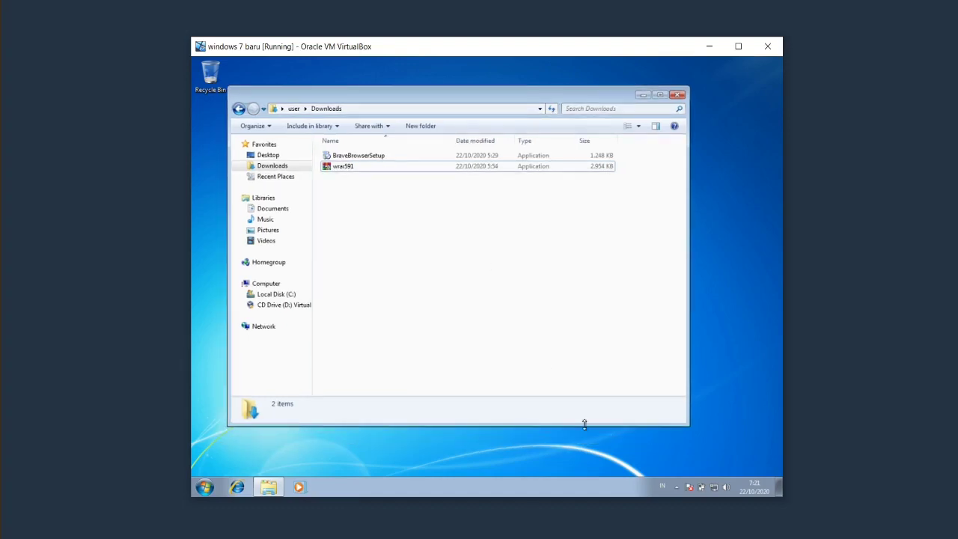
# Open Local Area Connection properties via Network and Sharing Center, triggering a UAC prompt.
pyautogui.rightClick(713, 489)
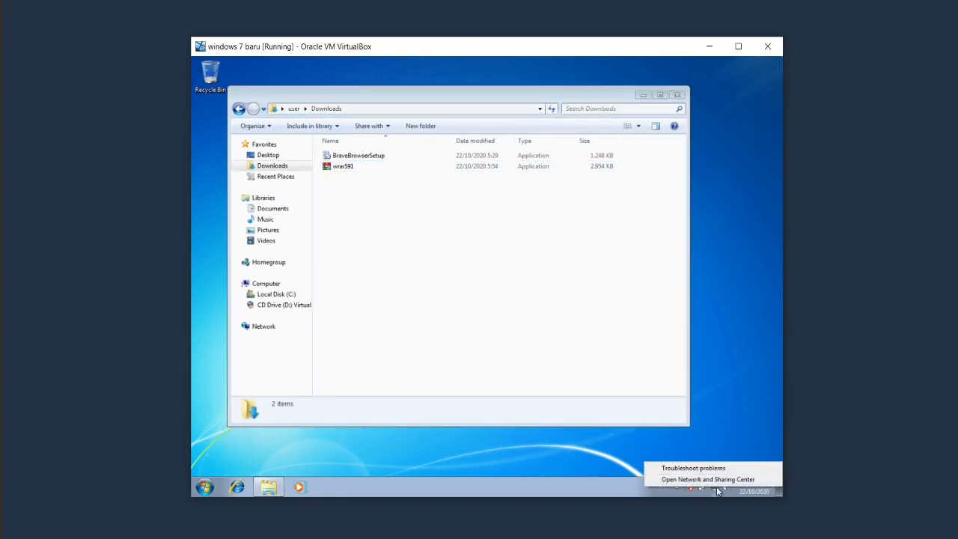
pyautogui.click(708, 478)
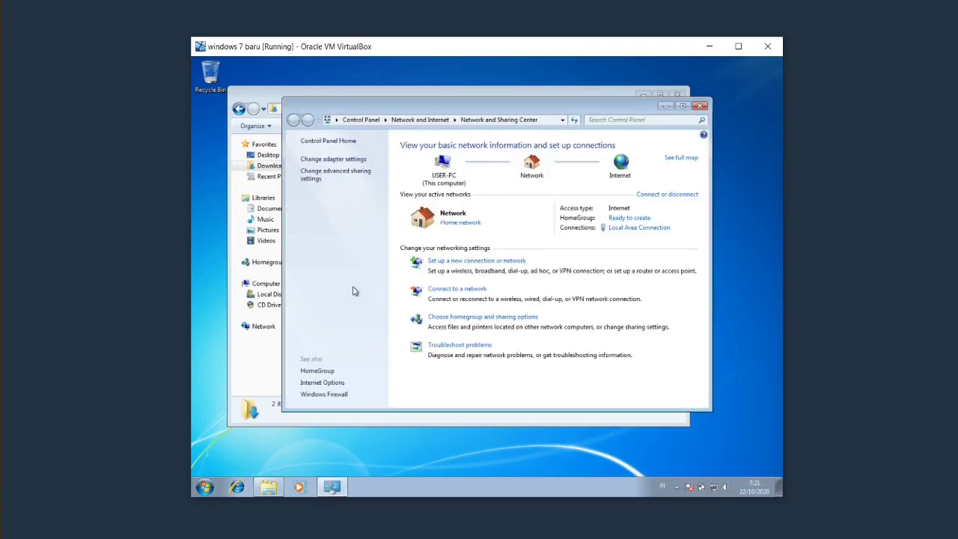
pyautogui.click(344, 166)
pyautogui.click(350, 166)
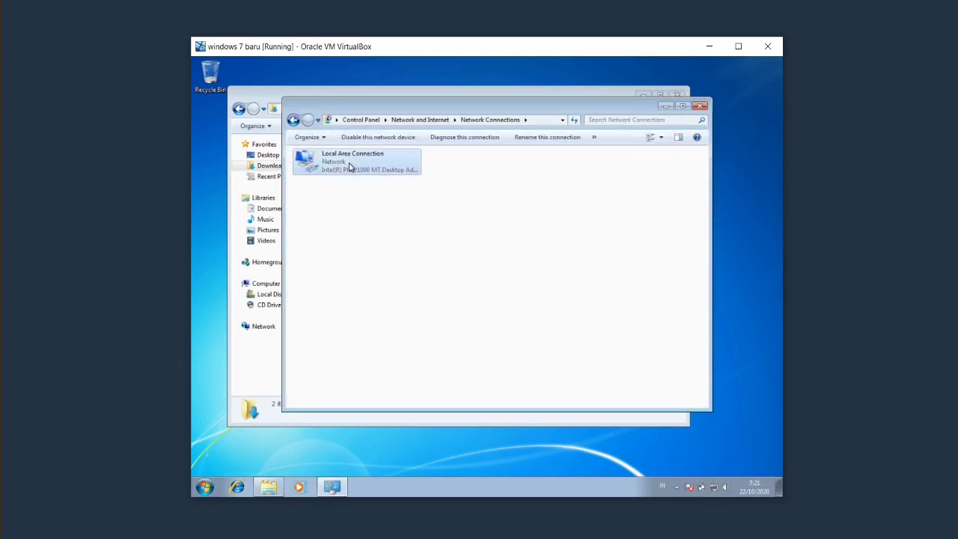
pyautogui.doubleClick(349, 168)
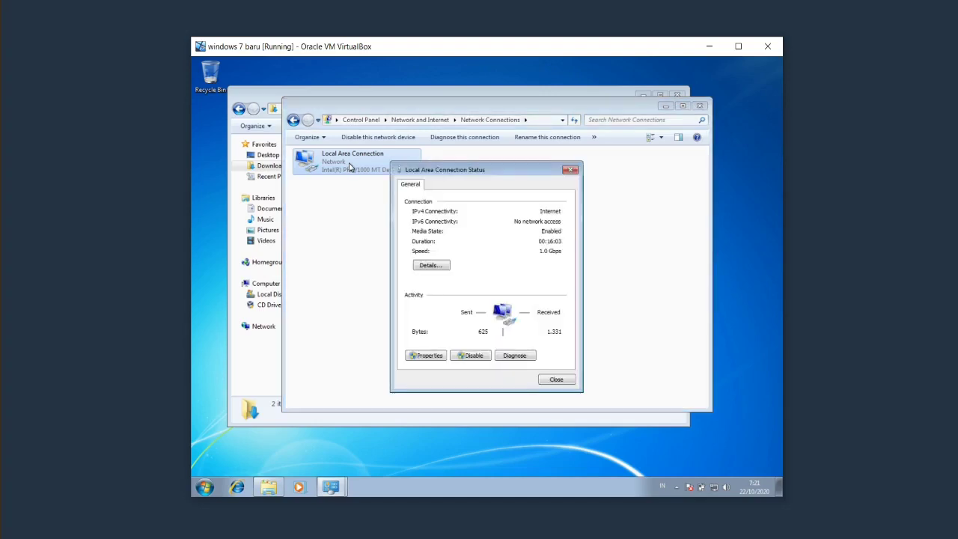
pyautogui.click(428, 356)
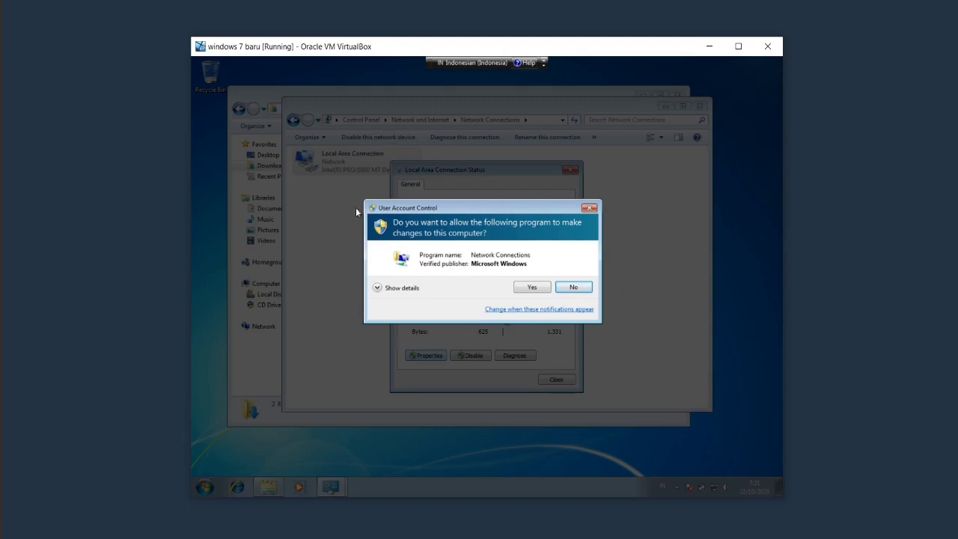
# Dismiss the Network Connections UAC prompt and close the connection status and Network Connections windows.
pyautogui.click(589, 209)
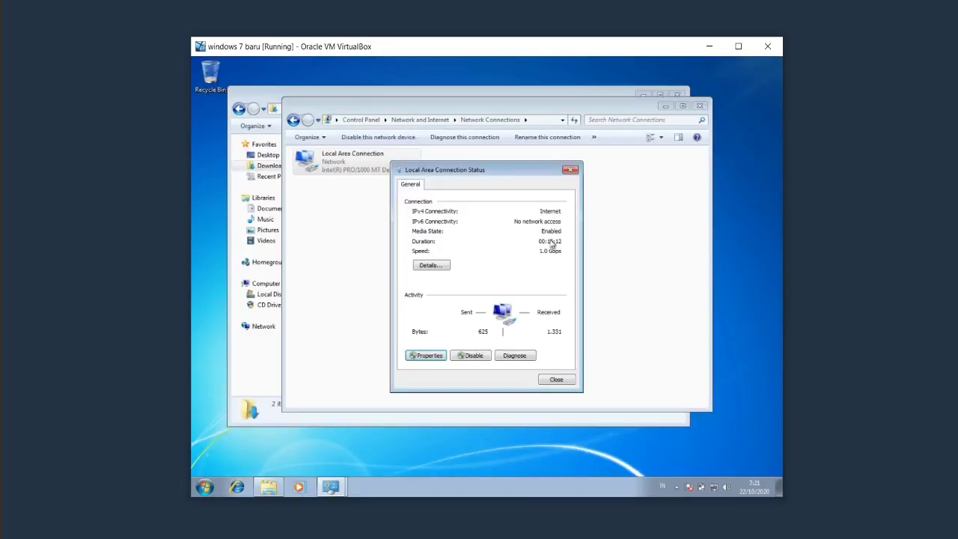
pyautogui.click(570, 170)
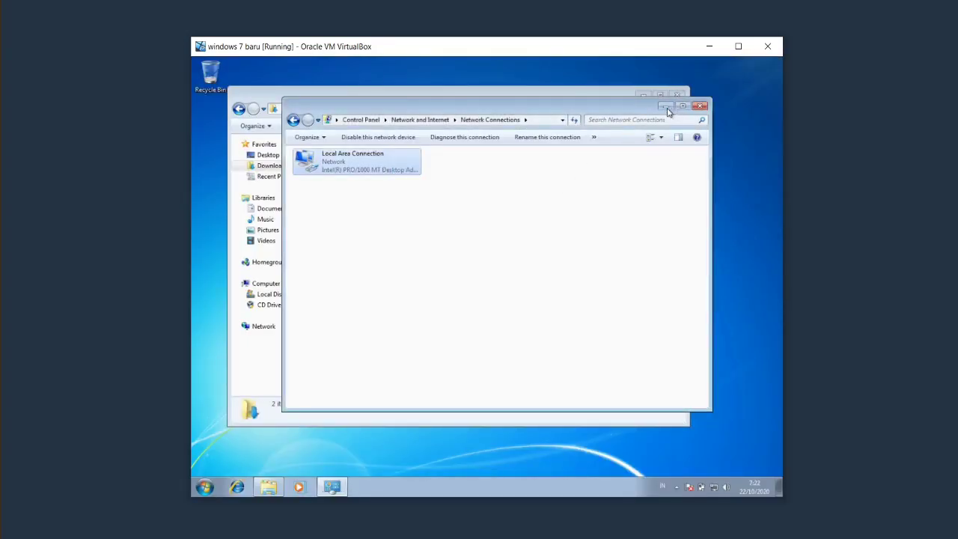
pyautogui.click(699, 106)
pyautogui.click(202, 490)
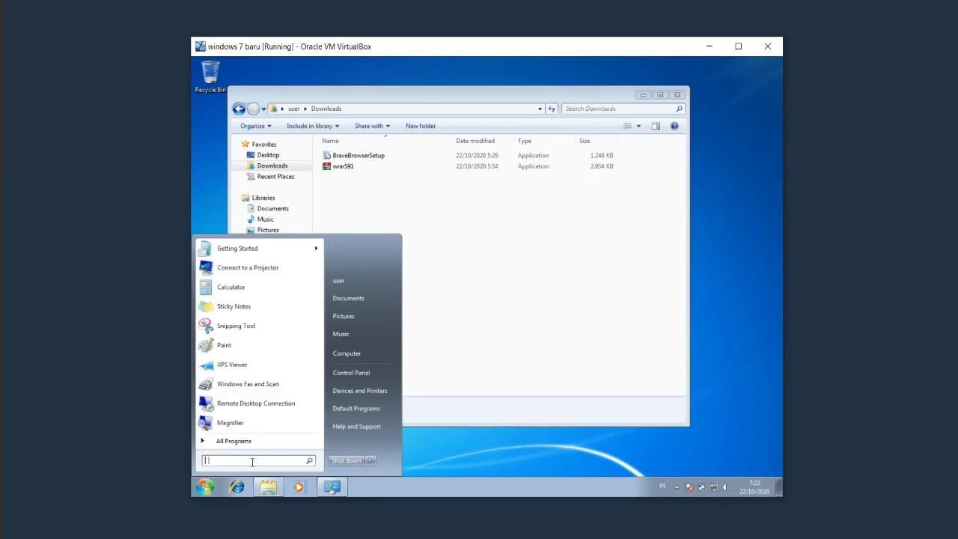
# Search 'user', open UAC settings and decline its prompt, then open User Accounts via 'uac'.
pyautogui.write('user')
pyautogui.click(292, 275)
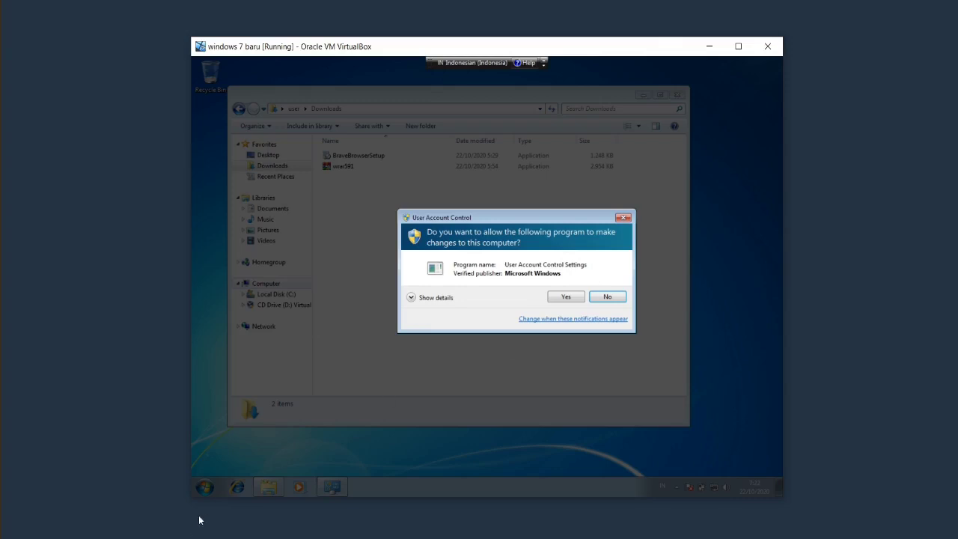
pyautogui.click(617, 298)
pyautogui.click(204, 487)
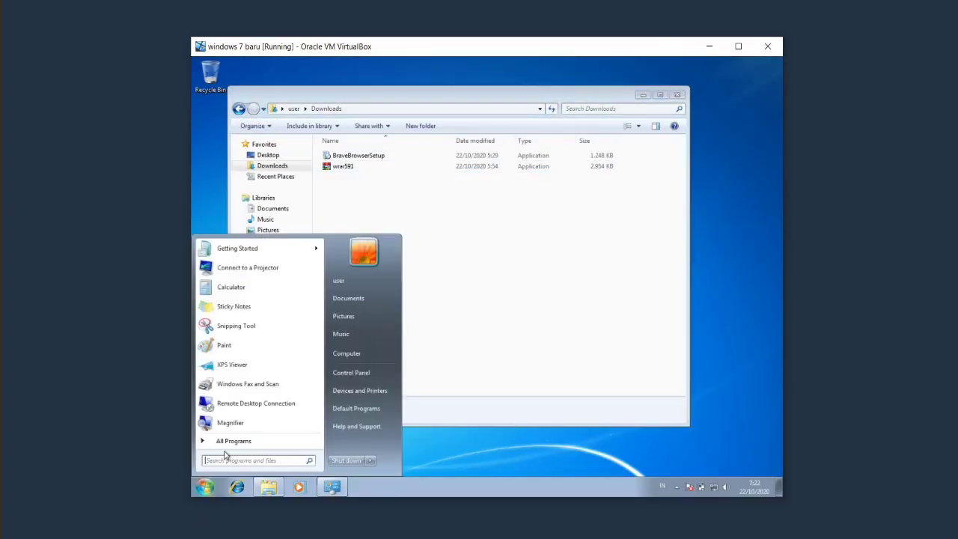
pyautogui.write('uac')
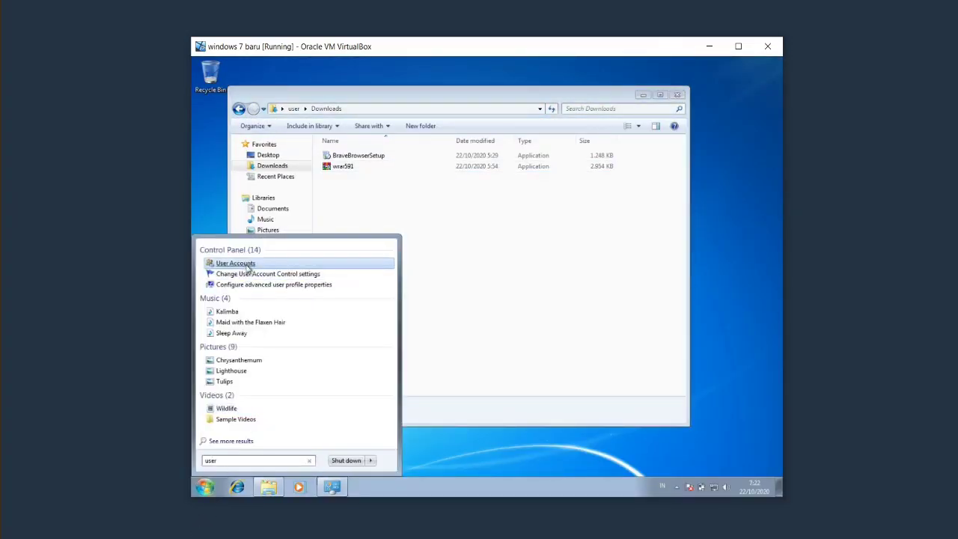
pyautogui.click(249, 267)
# Search 'uac' again, open Change User Account Control settings, and approve the elevation prompt.
pyautogui.click(204, 488)
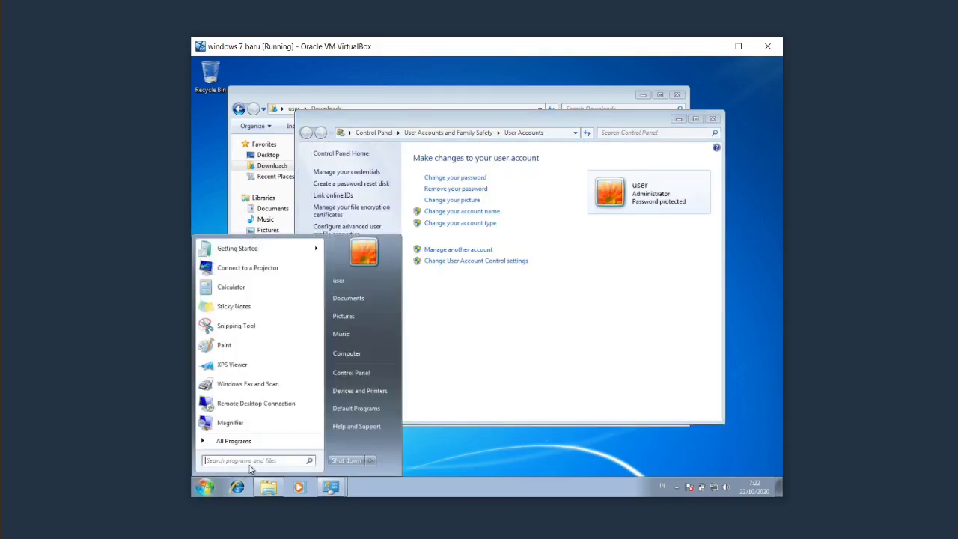
pyautogui.write('uac')
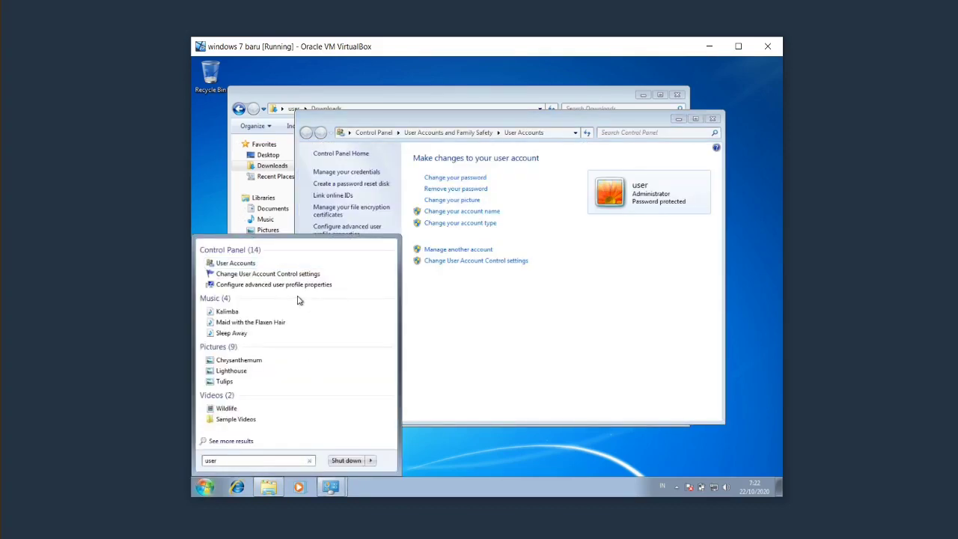
pyautogui.click(294, 275)
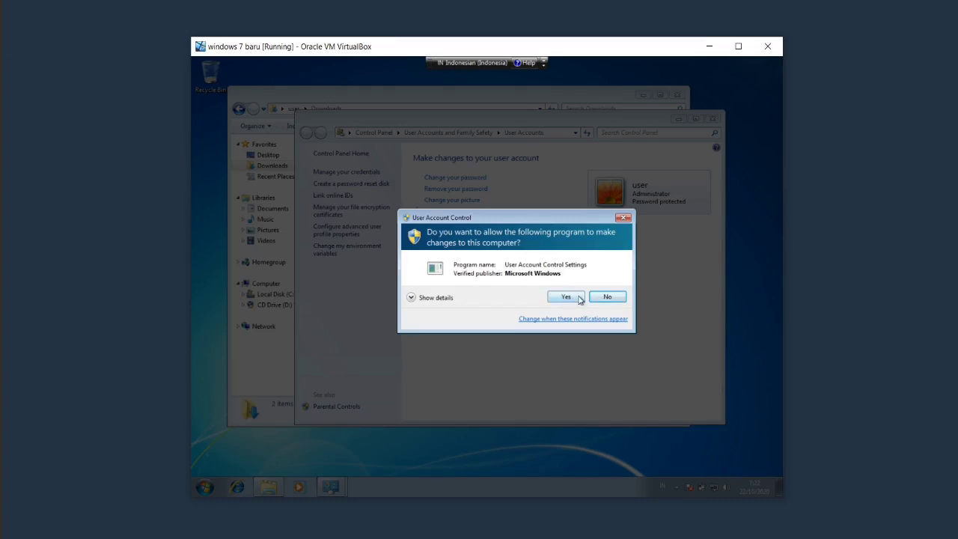
pyautogui.click(566, 297)
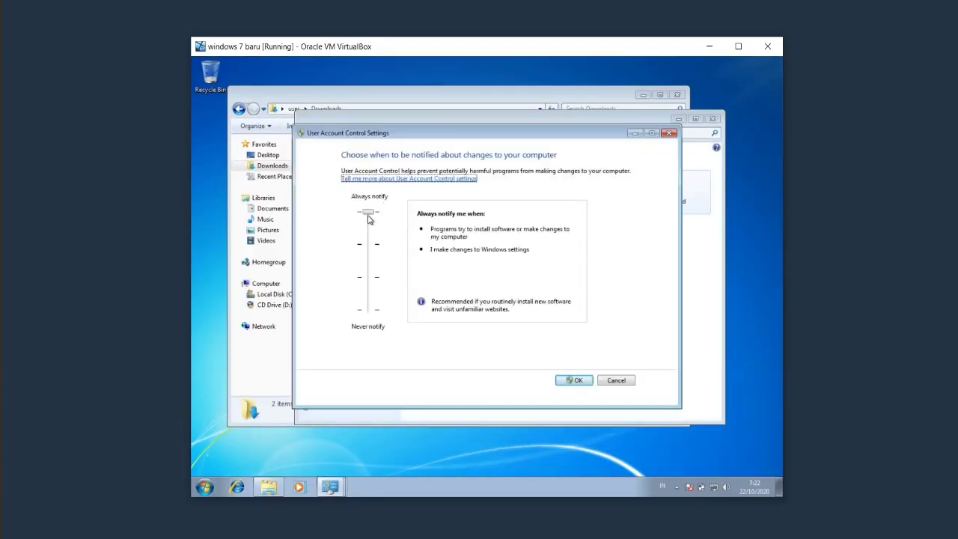
# Step the UAC slider down through Default and no-dimming to Never notify, then save and approve.
pyautogui.click(368, 214)
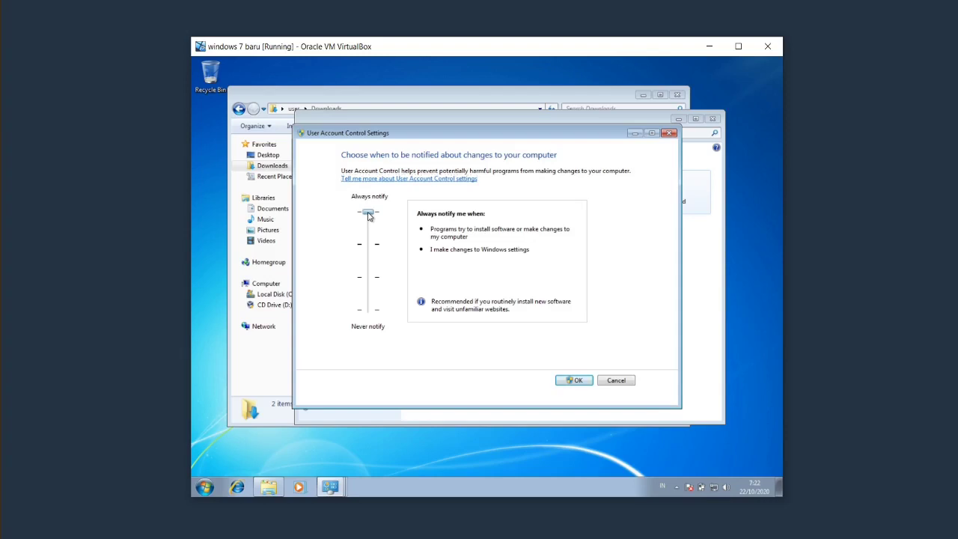
pyautogui.moveTo(368, 215); pyautogui.dragTo(368, 240)
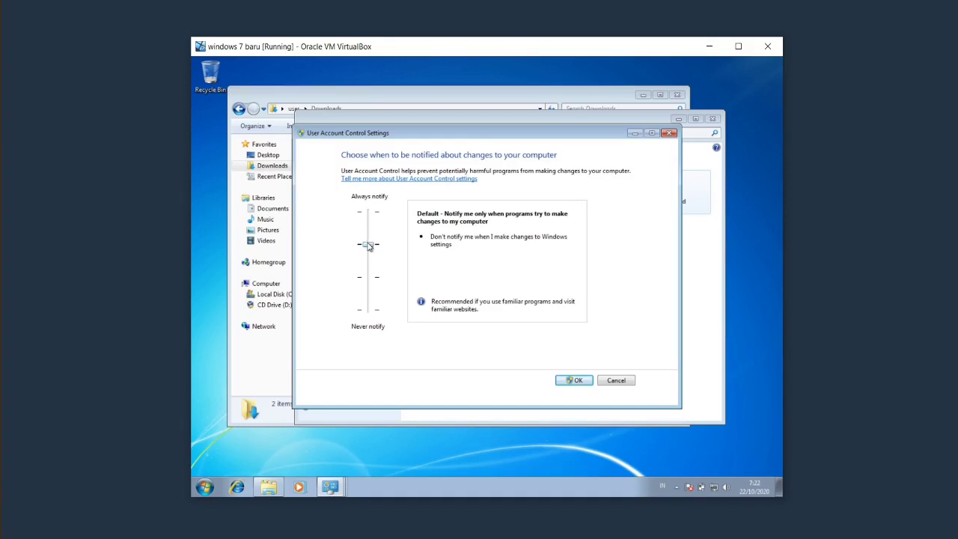
pyautogui.moveTo(368, 247)
pyautogui.mouseDown()
pyautogui.moveTo(366, 273)
pyautogui.moveTo(365, 247)
pyautogui.mouseUp()
pyautogui.moveTo(366, 245); pyautogui.dragTo(369, 271)
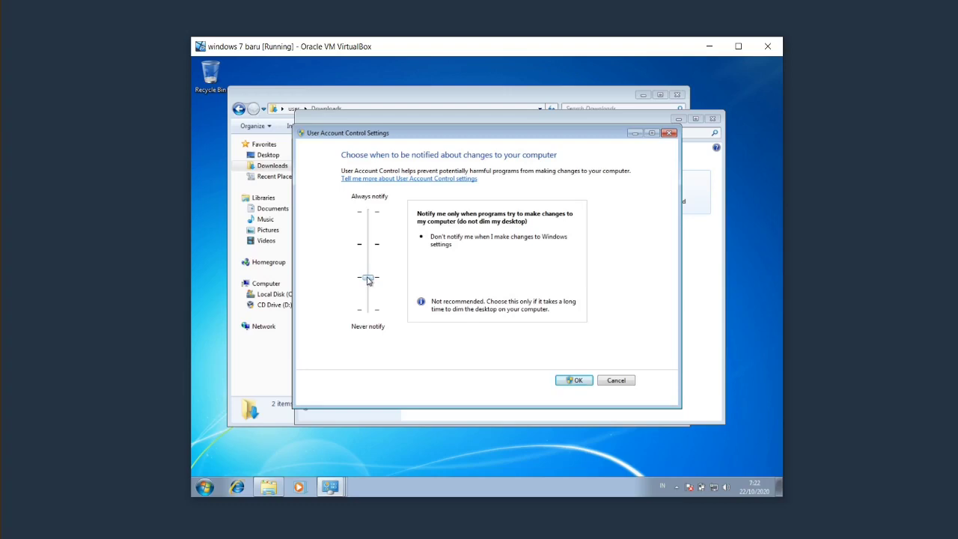
pyautogui.moveTo(367, 280); pyautogui.dragTo(371, 320)
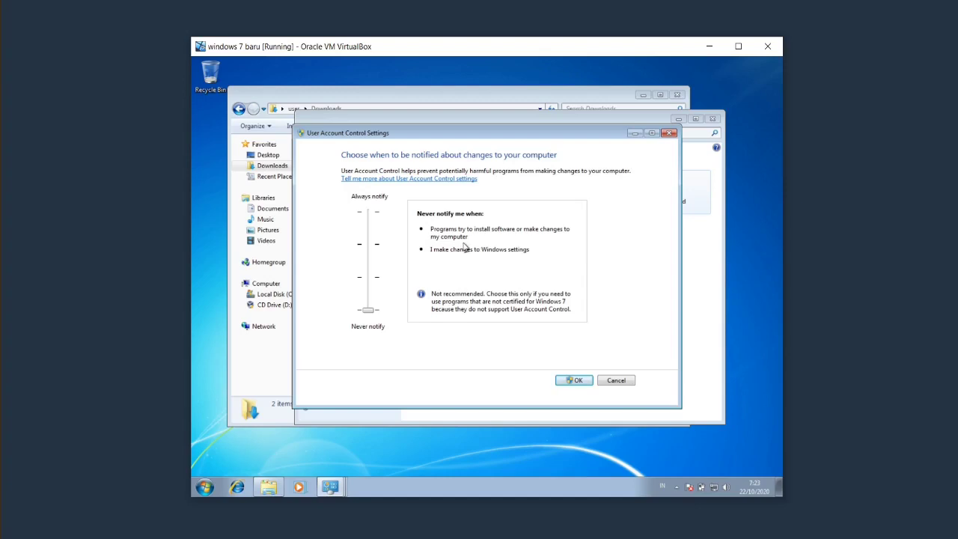
pyautogui.click(573, 384)
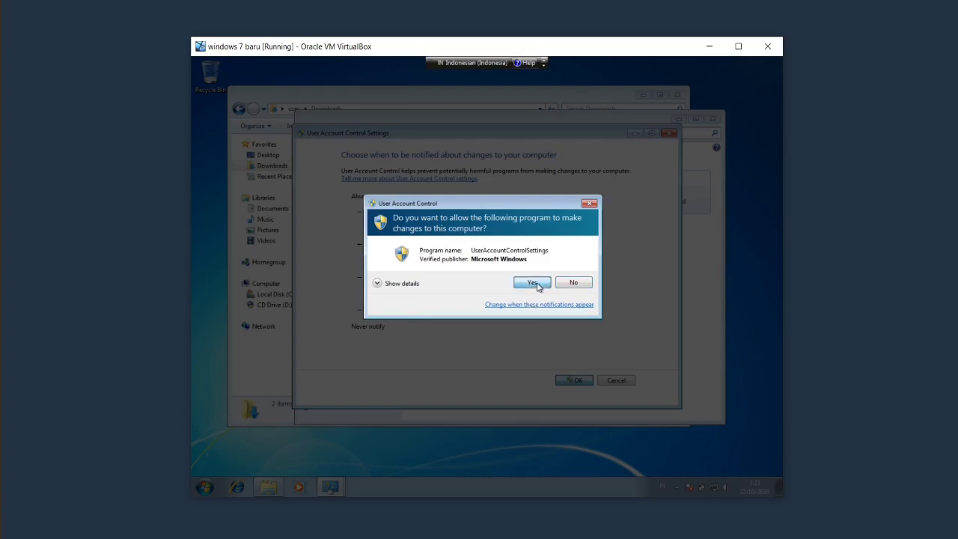
pyautogui.click(535, 282)
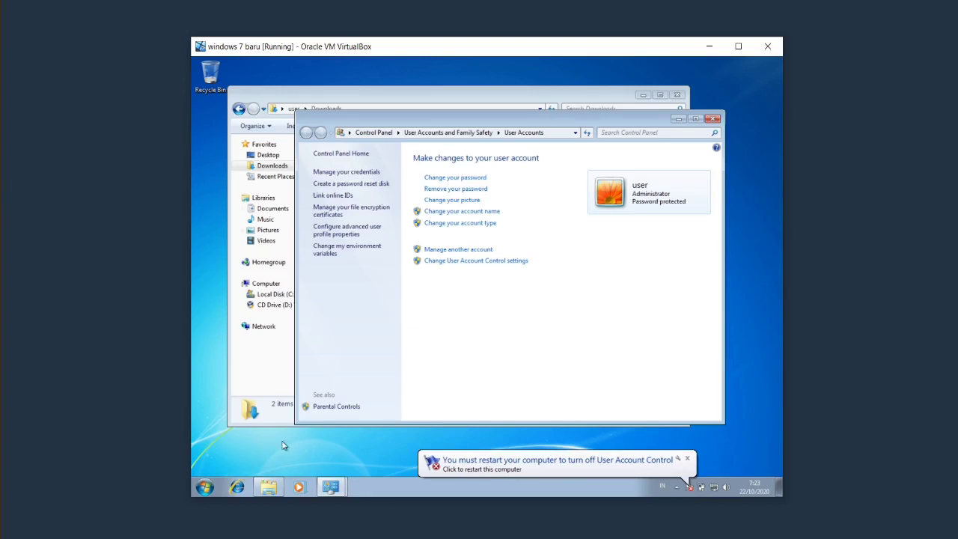
# Restart the Windows 7 guest from the Start menu's shutdown options.
pyautogui.click(208, 488)
pyautogui.click(370, 460)
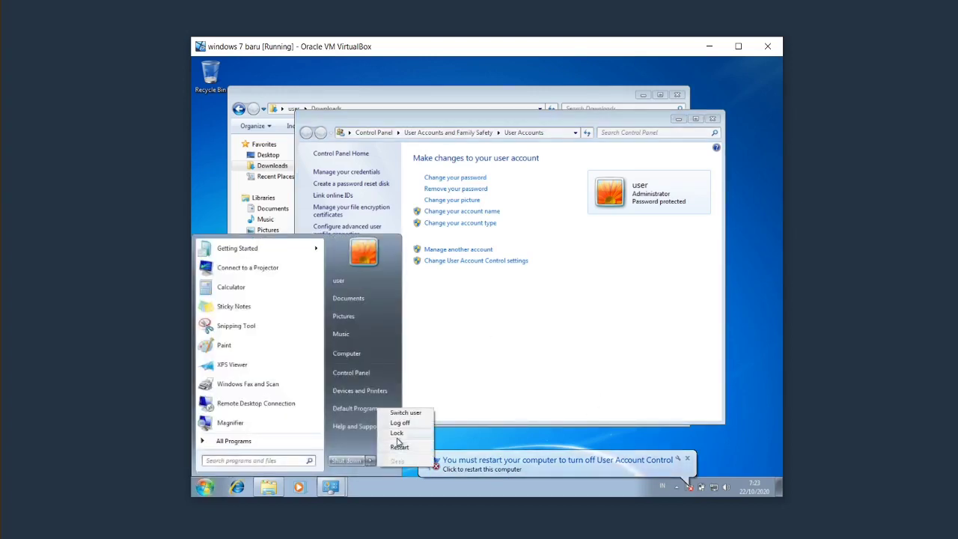
pyautogui.click(400, 445)
pyautogui.click(530, 315)
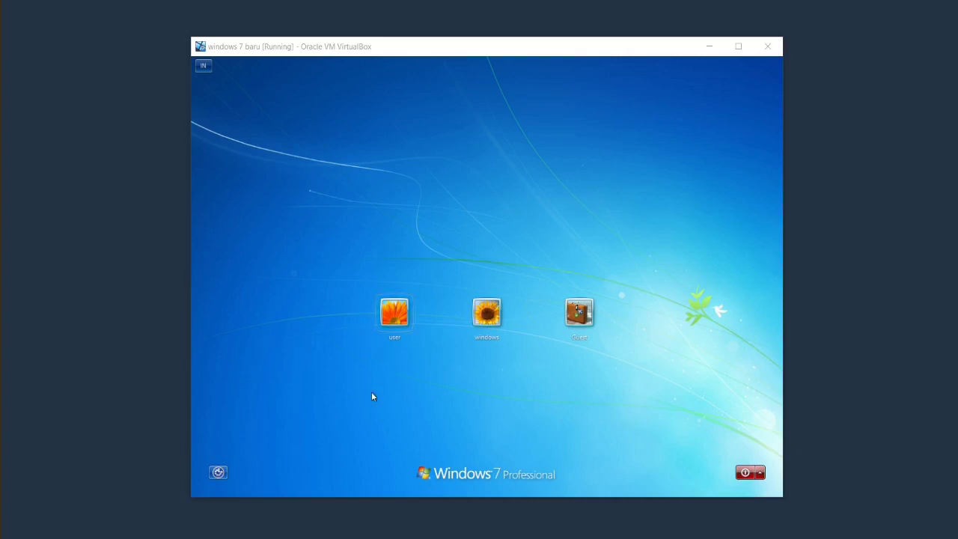
# Sign back in to the user account with its password.
pyautogui.click(398, 324)
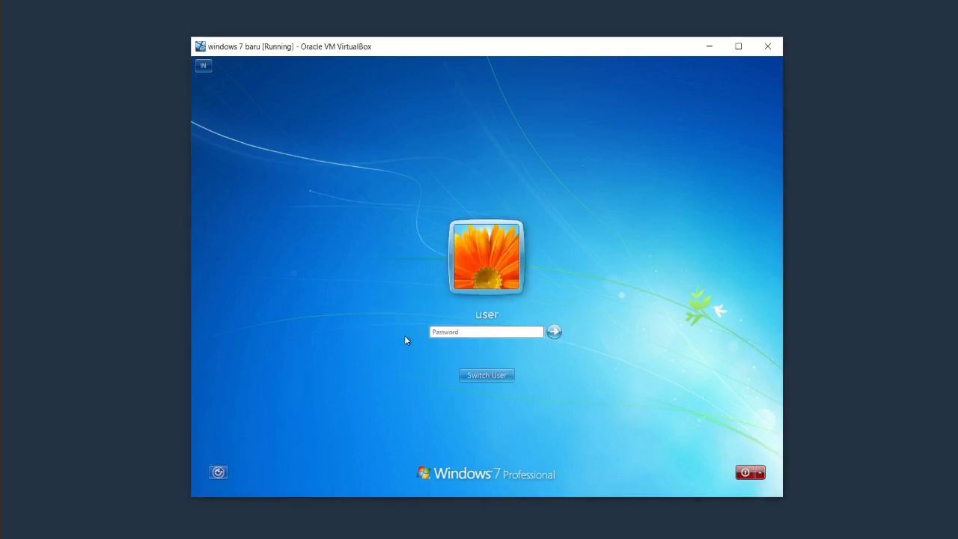
pyautogui.write('1234')
pyautogui.press('Return')
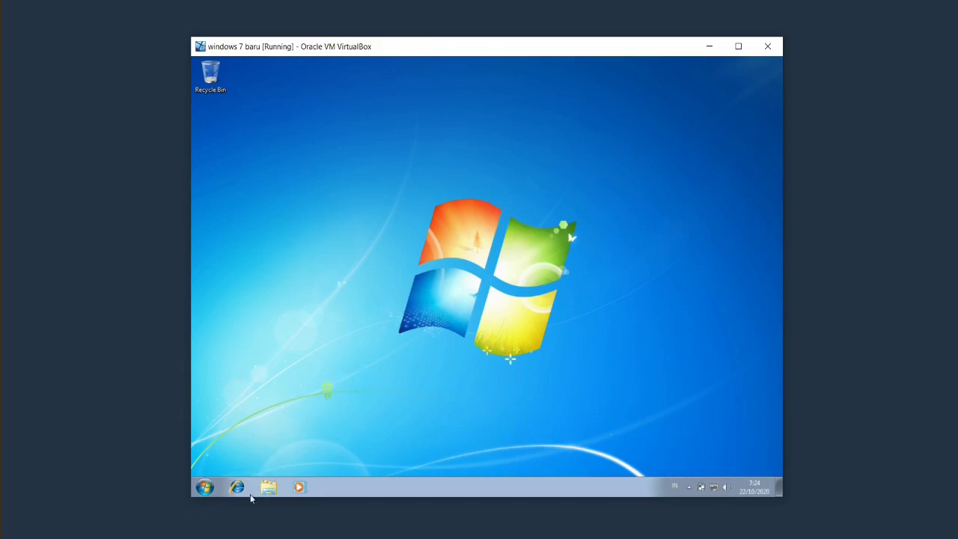
pyautogui.click(205, 487)
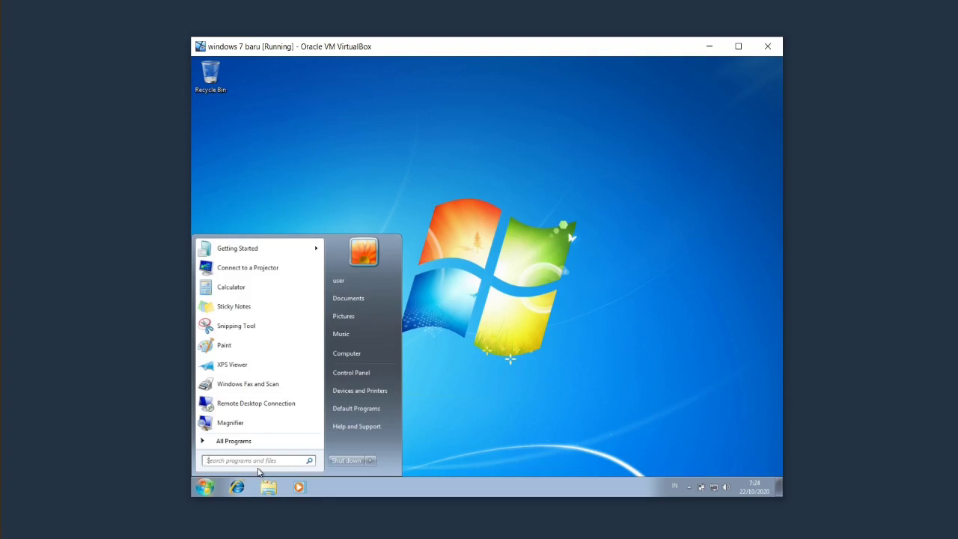
# Open User Account Control settings without a prompt, then the Network and Sharing Center's adapter list.
pyautogui.write('user')
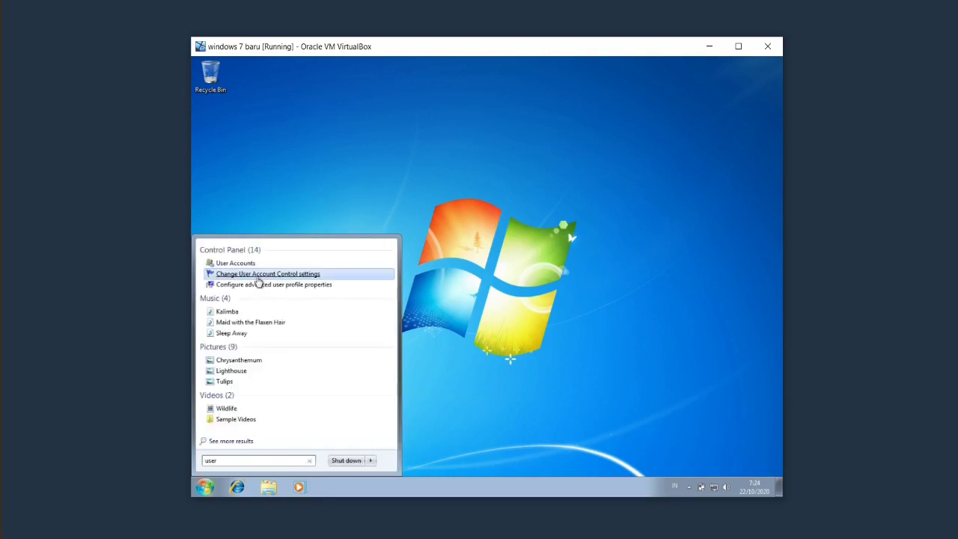
pyautogui.click(258, 274)
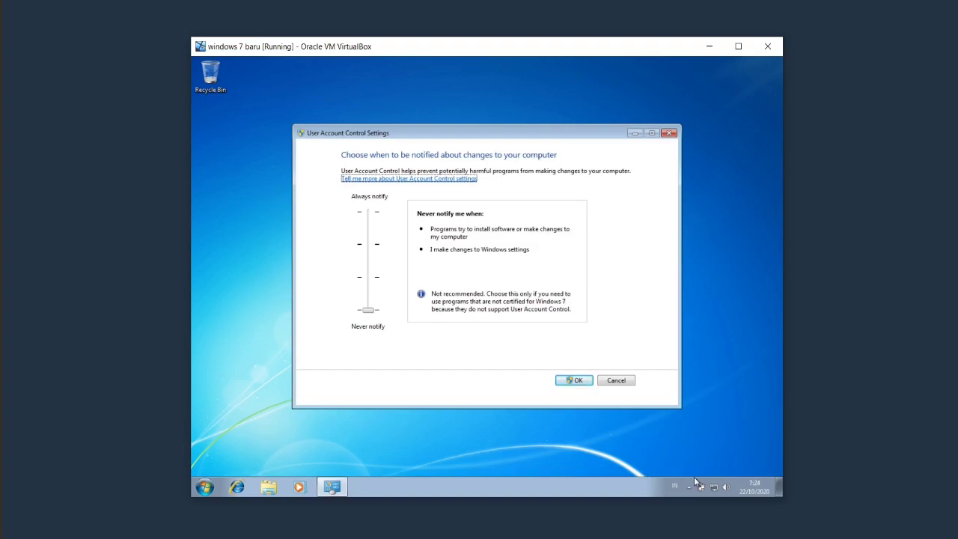
pyautogui.rightClick(715, 489)
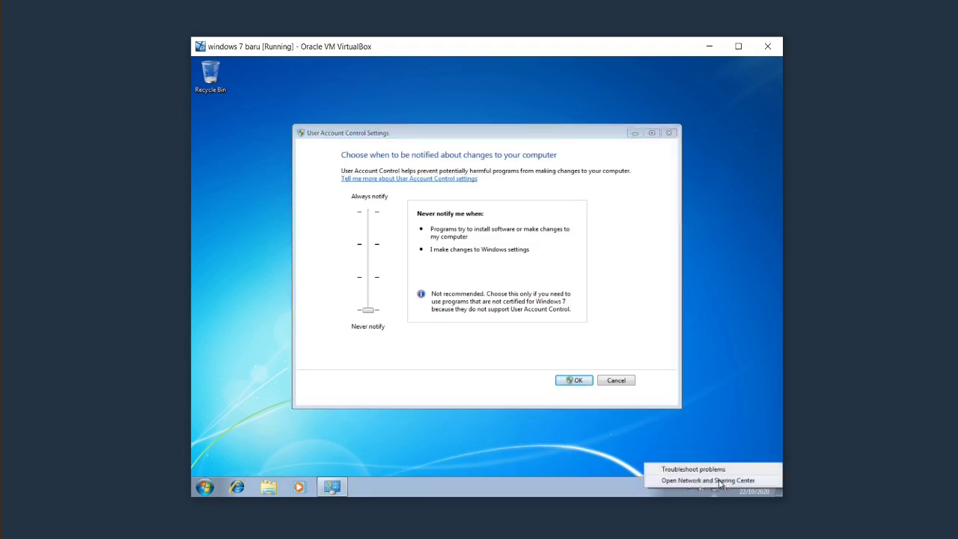
pyautogui.click(718, 483)
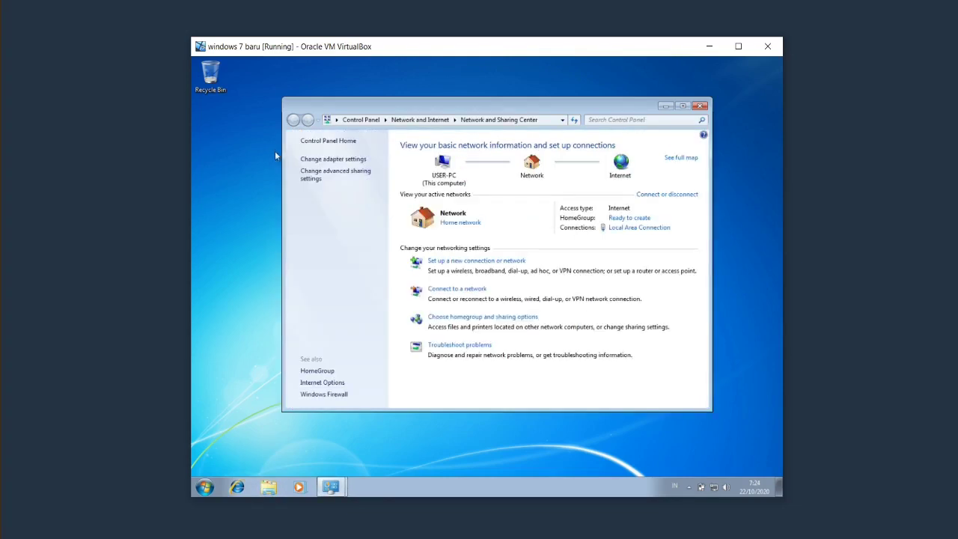
pyautogui.click(322, 161)
# Open Local Area Connection properties with no UAC prompt, then close them and the status window.
pyautogui.rightClick(382, 176)
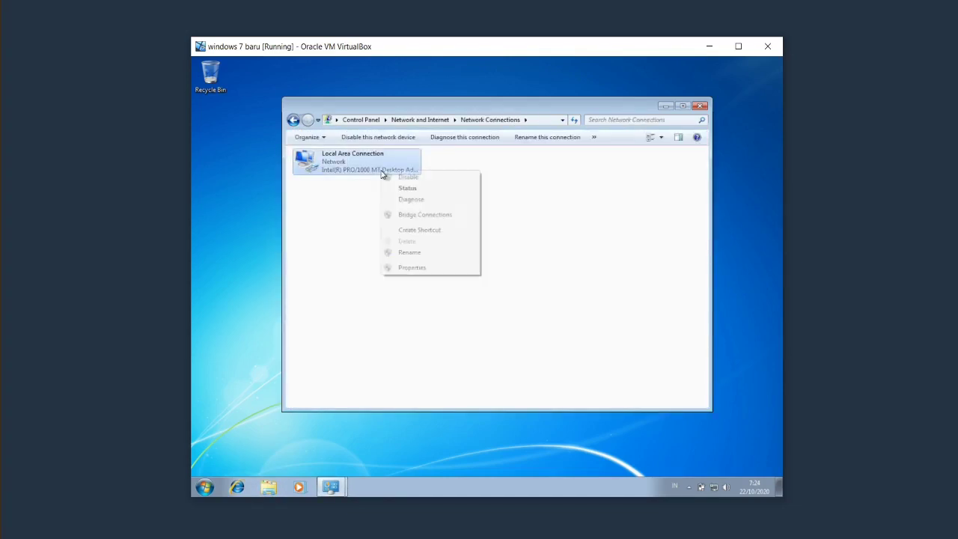
pyautogui.doubleClick(339, 156)
pyautogui.click(426, 356)
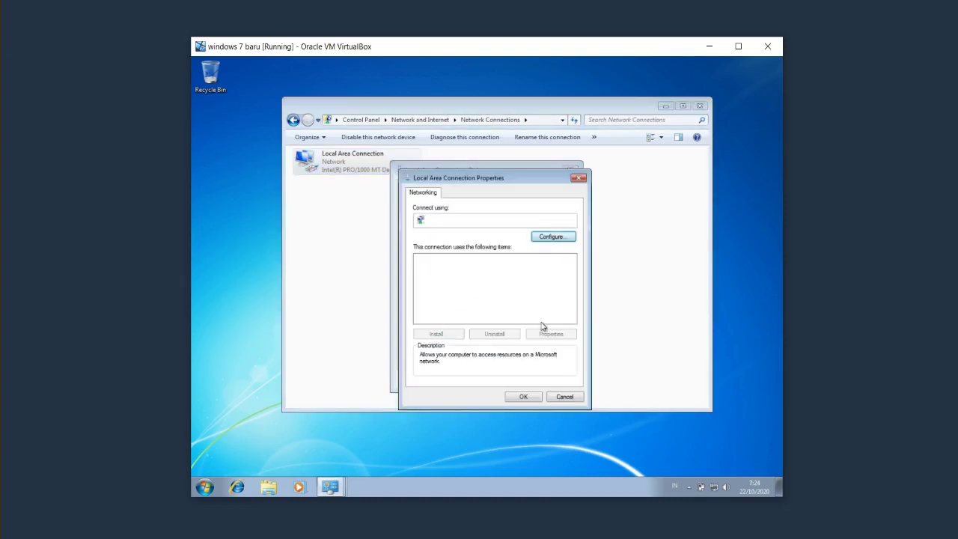
pyautogui.click(581, 178)
pyautogui.click(571, 169)
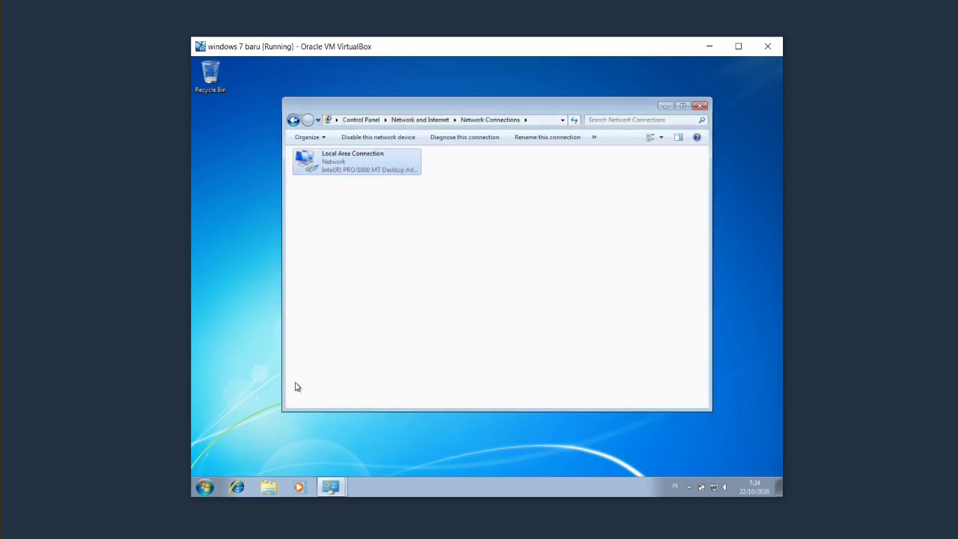
pyautogui.click(269, 488)
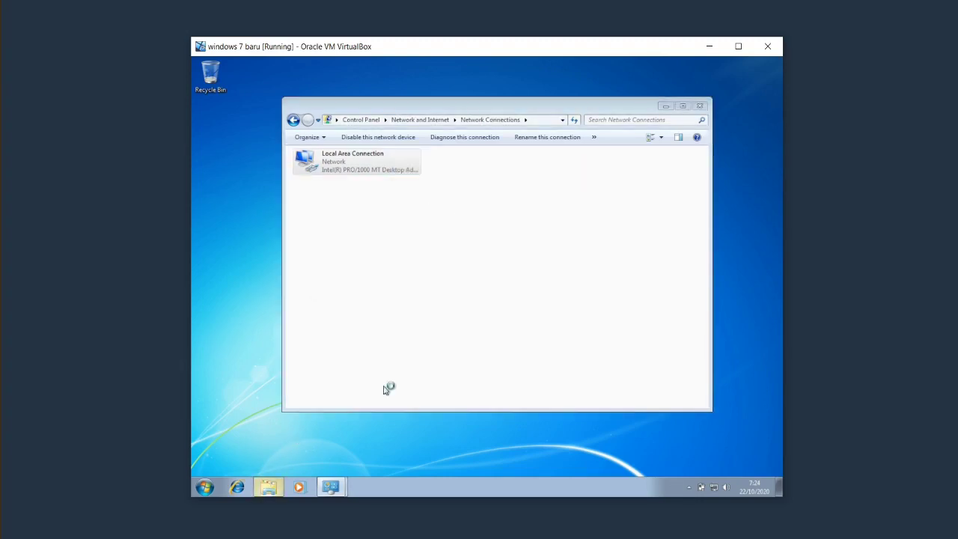
# Launch the wrar591 installer from Downloads, then cancel the unverified publisher warning.
pyautogui.click(273, 165)
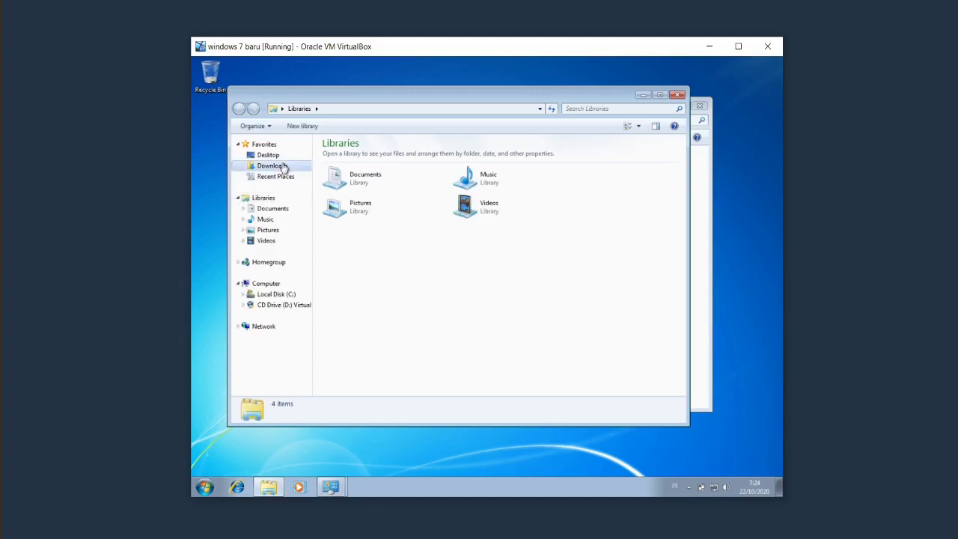
pyautogui.click(356, 171)
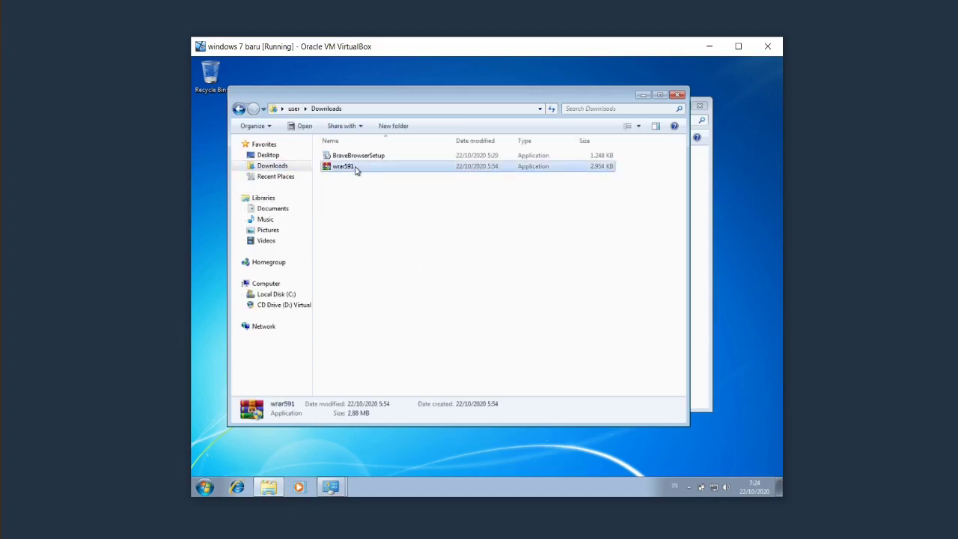
pyautogui.doubleClick(352, 171)
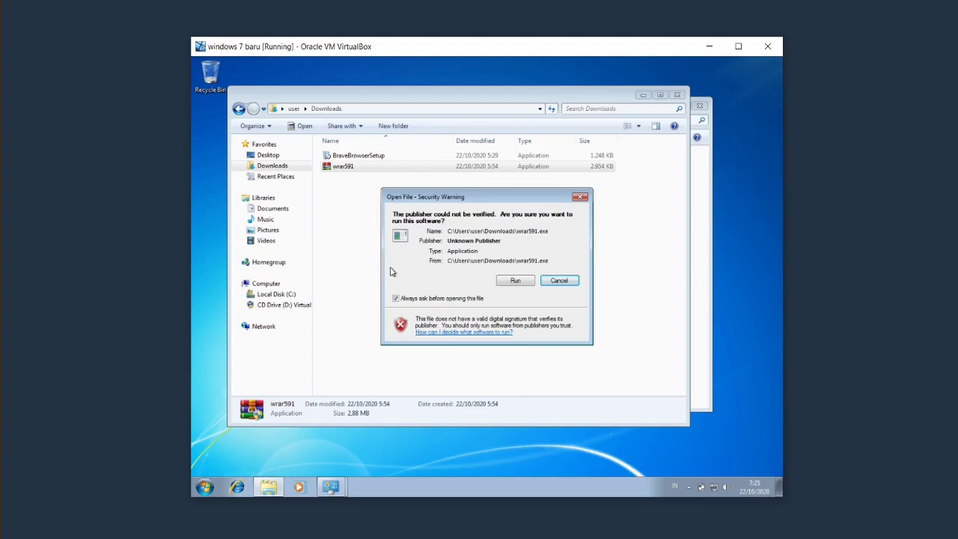
pyautogui.click(436, 299)
pyautogui.click(559, 280)
# Relaunch wrar591, allow the unverified installer to run, and close the WinRAR setup.
pyautogui.click(442, 250)
pyautogui.click(342, 167)
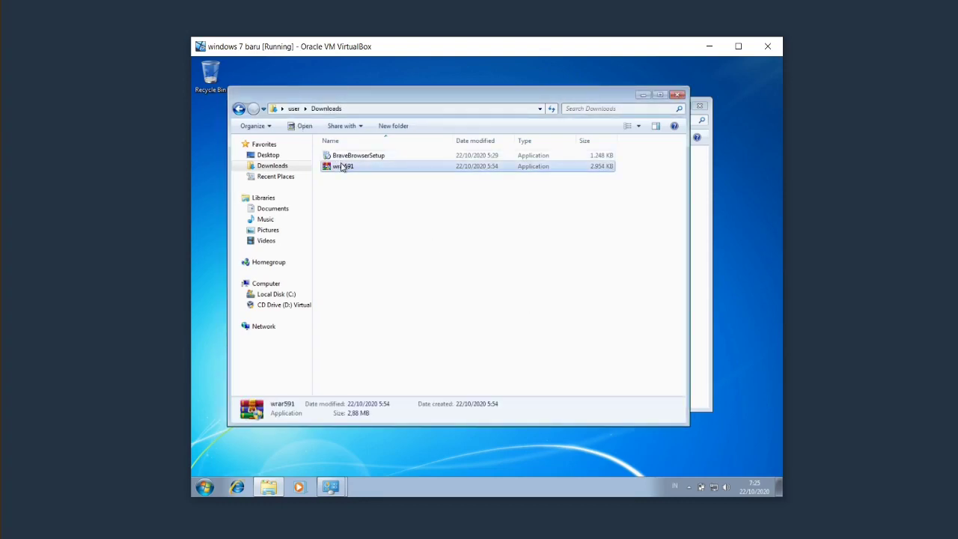
pyautogui.doubleClick(342, 167)
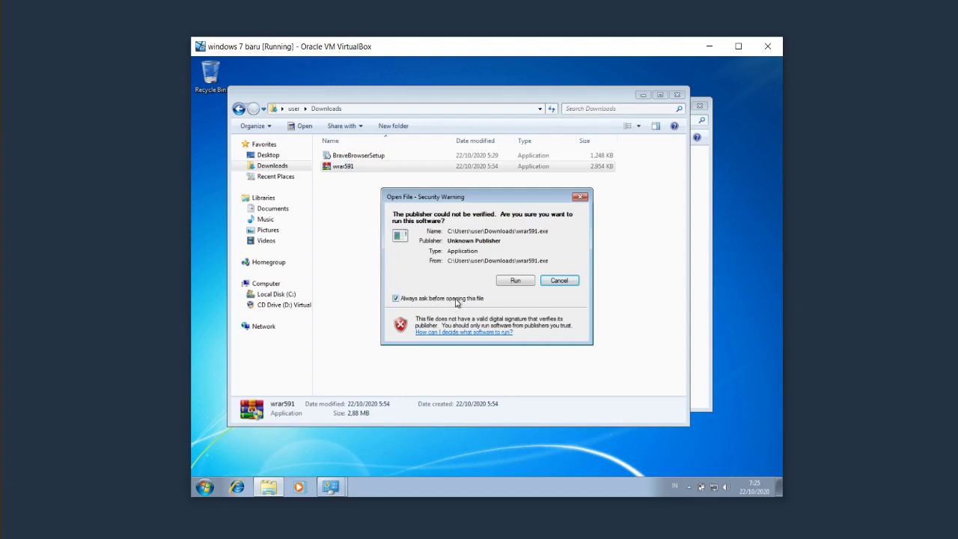
pyautogui.click(515, 280)
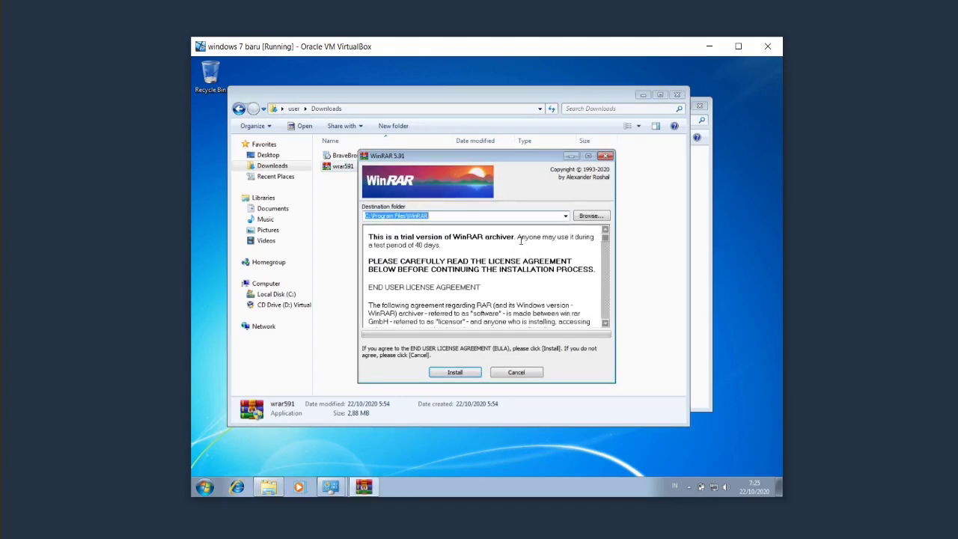
pyautogui.click(605, 156)
# Launch the WinRAR installer once more, close it, and minimize the Downloads window.
pyautogui.click(367, 224)
pyautogui.doubleClick(366, 169)
pyautogui.click(606, 156)
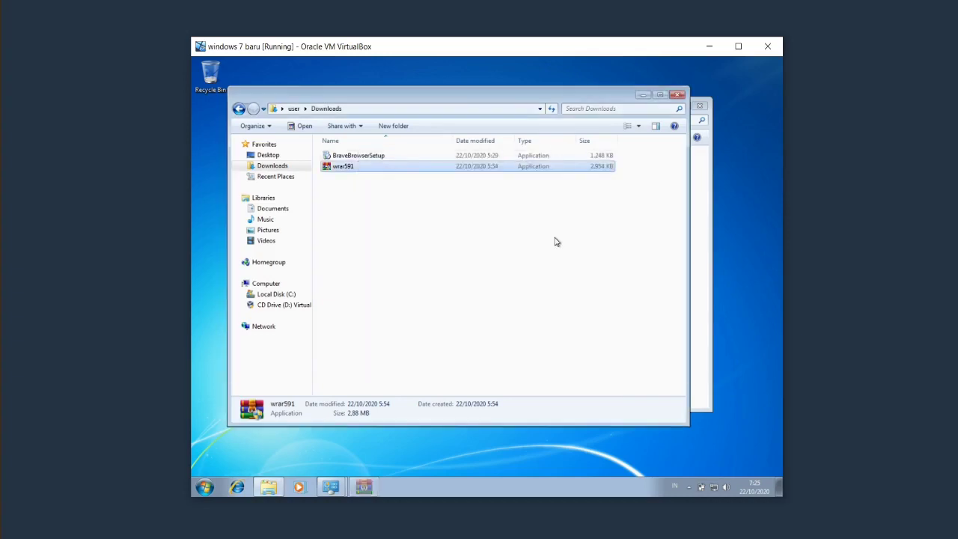
pyautogui.click(595, 237)
pyautogui.click(641, 99)
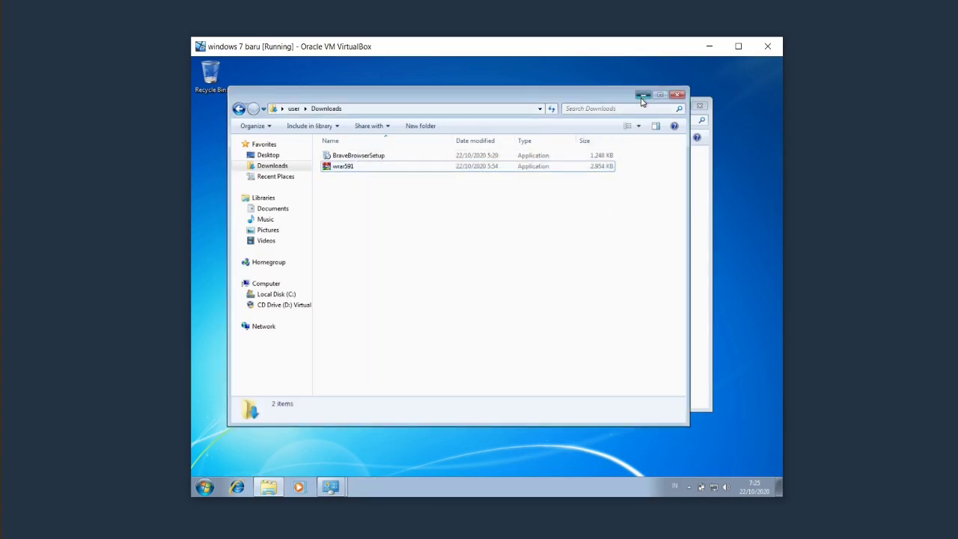
pyautogui.click(204, 487)
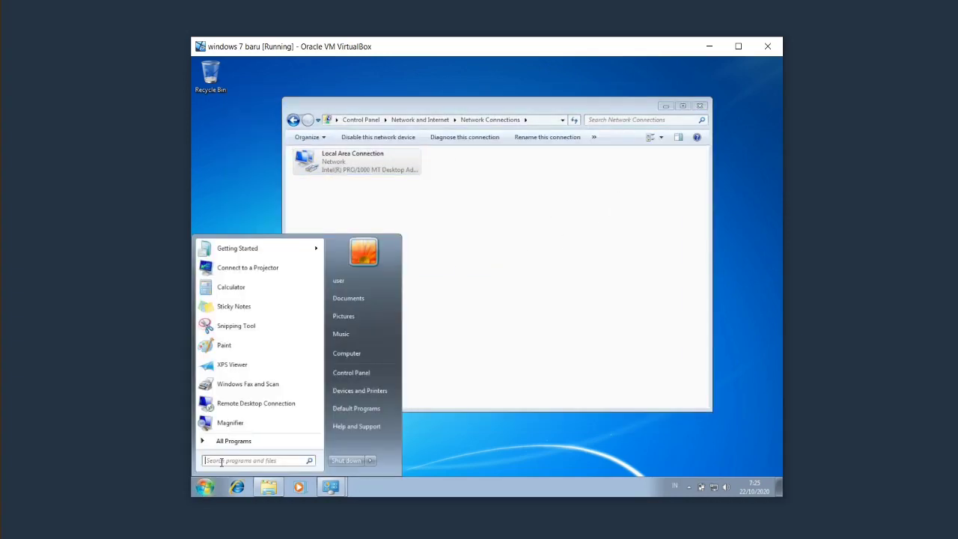
# Raise UAC from Never notify to Default and confirm, closing Network Connections and Downloads.
pyautogui.write('user')
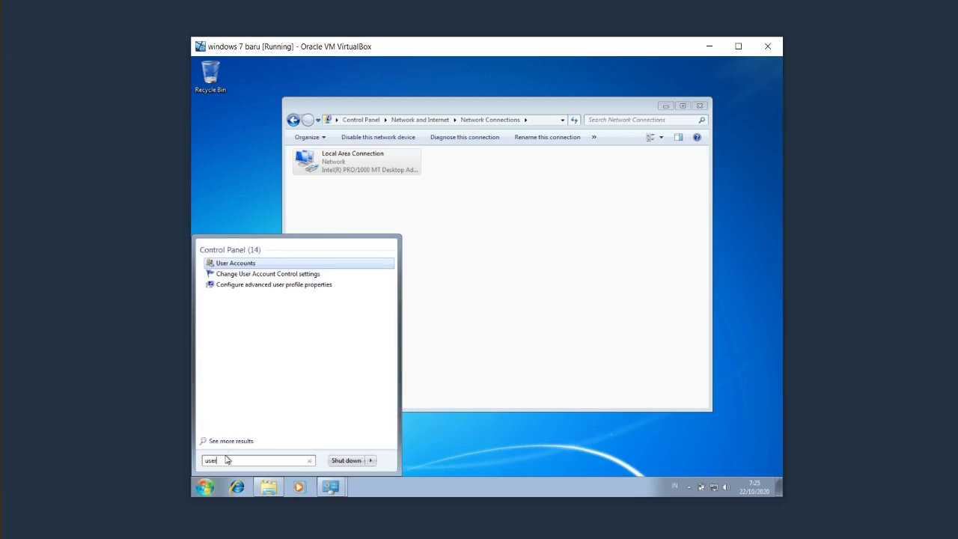
pyautogui.click(257, 275)
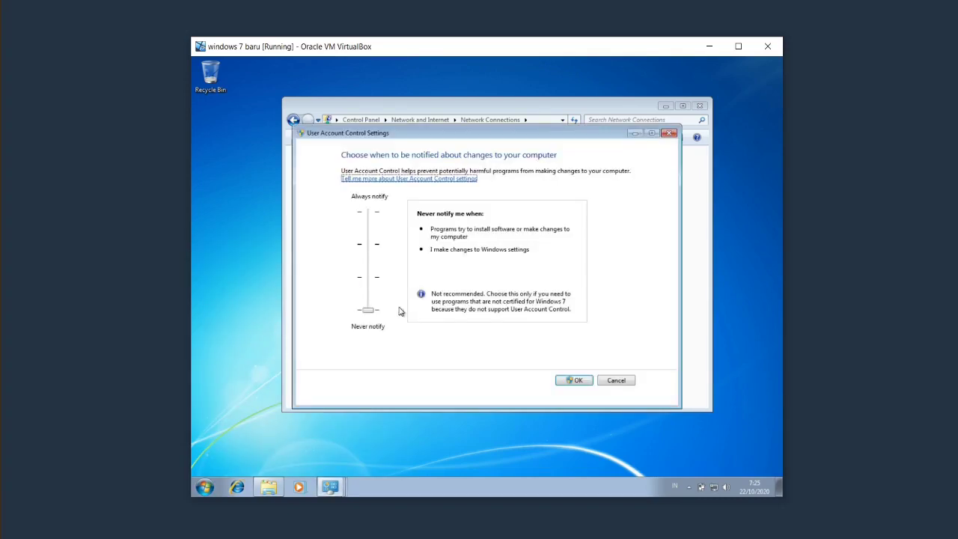
pyautogui.moveTo(372, 310); pyautogui.dragTo(372, 253)
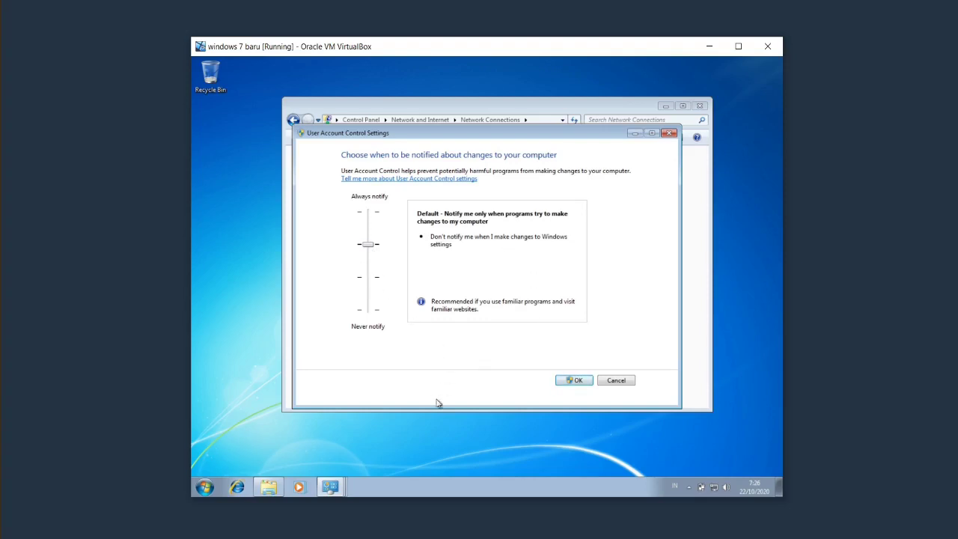
pyautogui.click(582, 380)
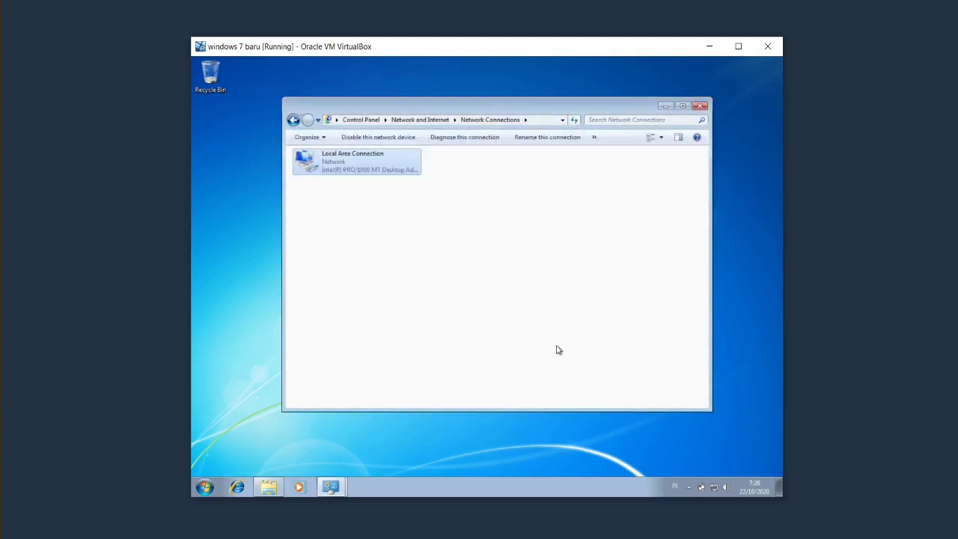
pyautogui.click(556, 349)
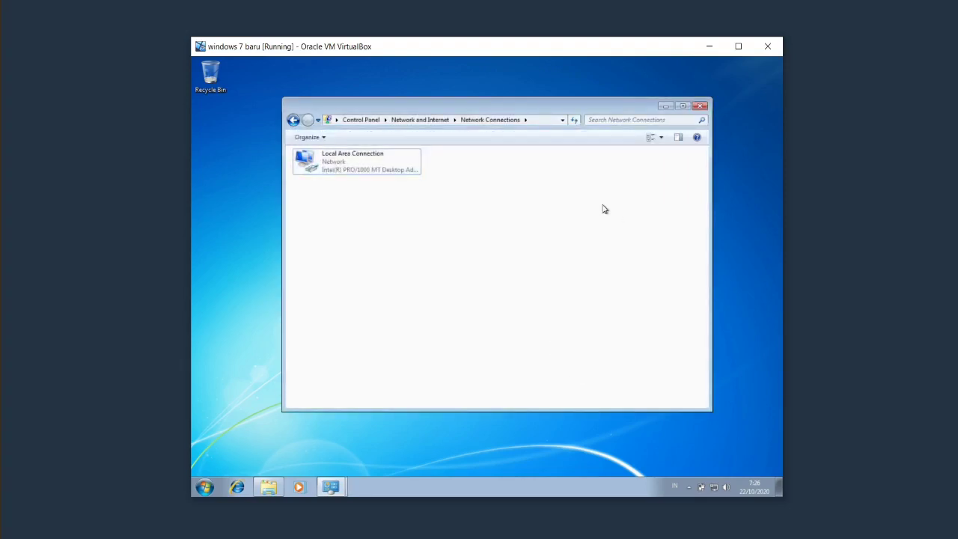
pyautogui.click(698, 107)
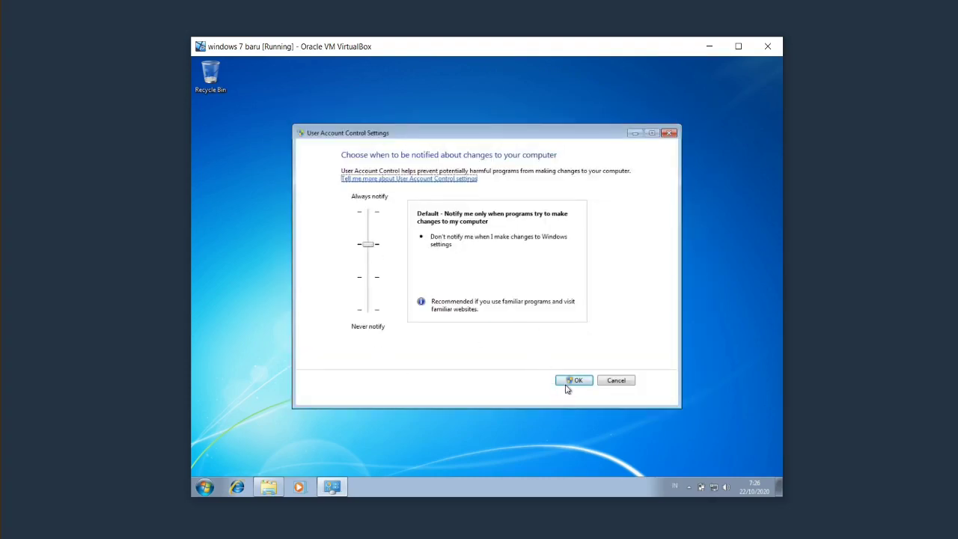
pyautogui.click(573, 381)
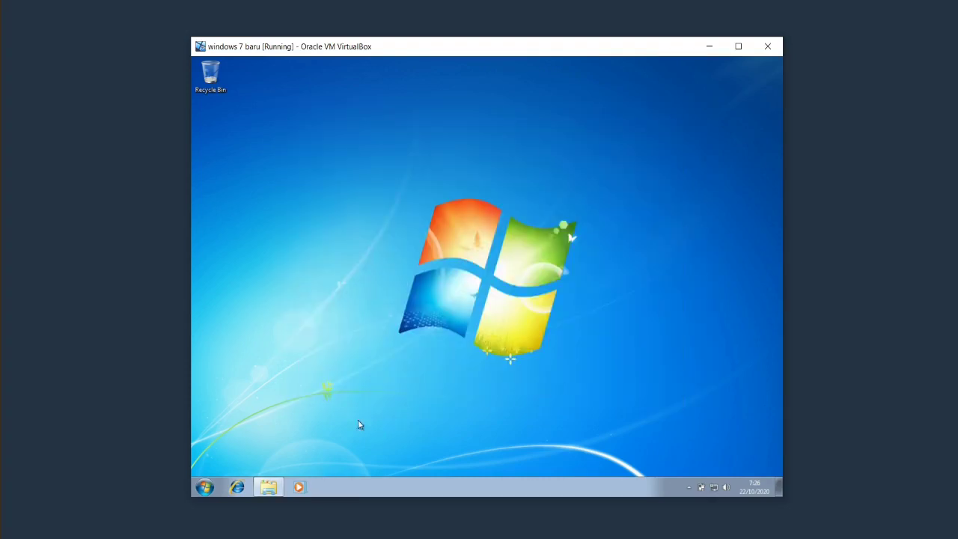
pyautogui.click(272, 487)
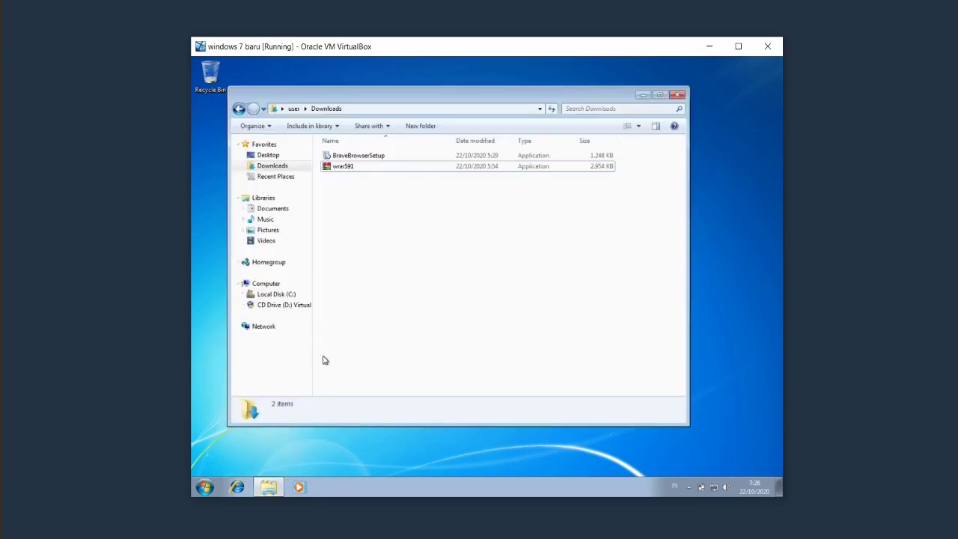
pyautogui.click(677, 95)
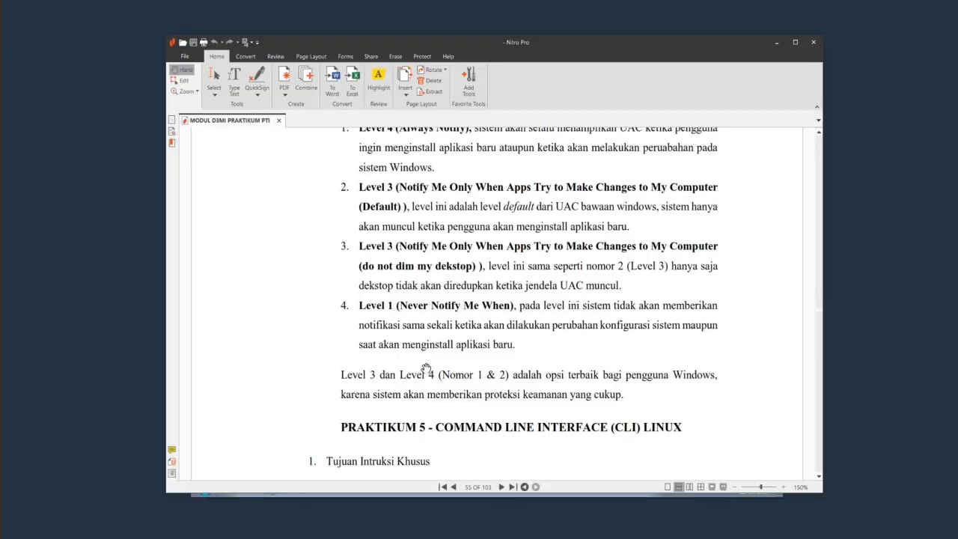
# Review the UAC pages of the MODUL D3MI PRAKTIKUM PTI PDF, then minimize Nitro Pro.
pyautogui.scroll(-1, 466, 359)
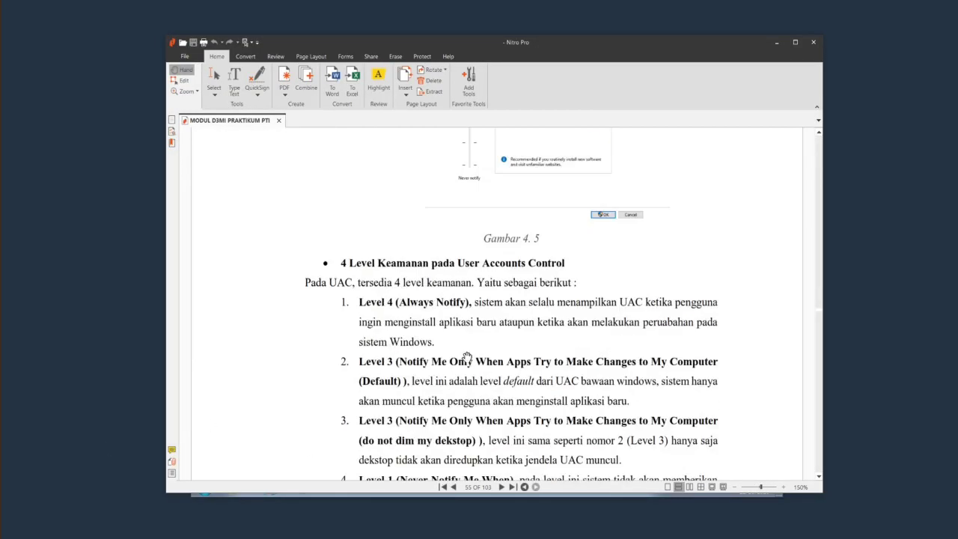
pyautogui.scroll(5, 466, 358)
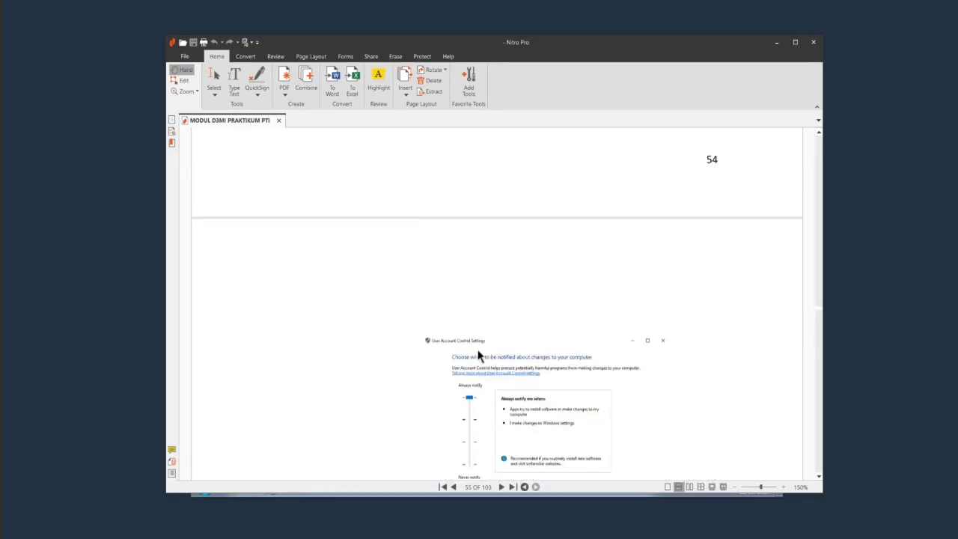
pyautogui.scroll(10, 475, 352)
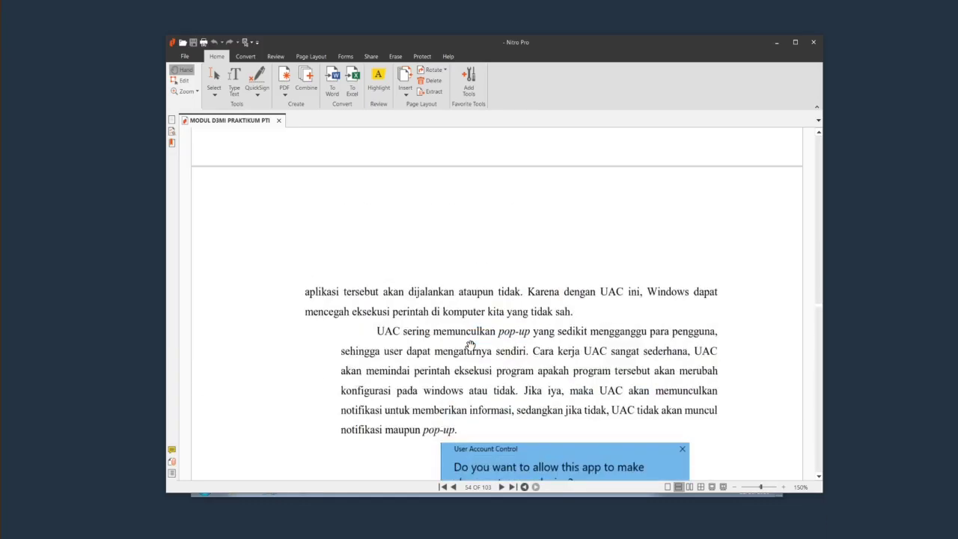
pyautogui.scroll(8, 479, 330)
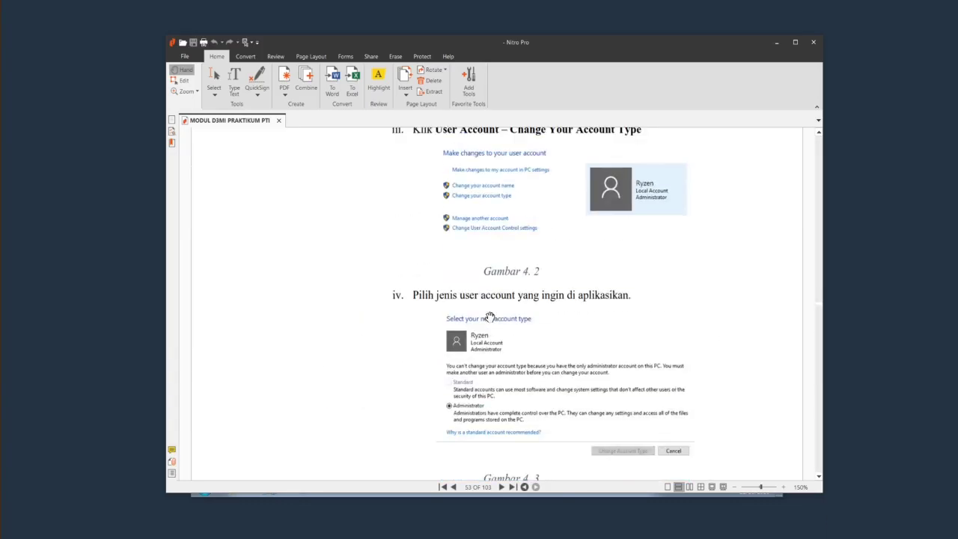
pyautogui.scroll(5, 489, 316)
pyautogui.scroll(-10, 488, 313)
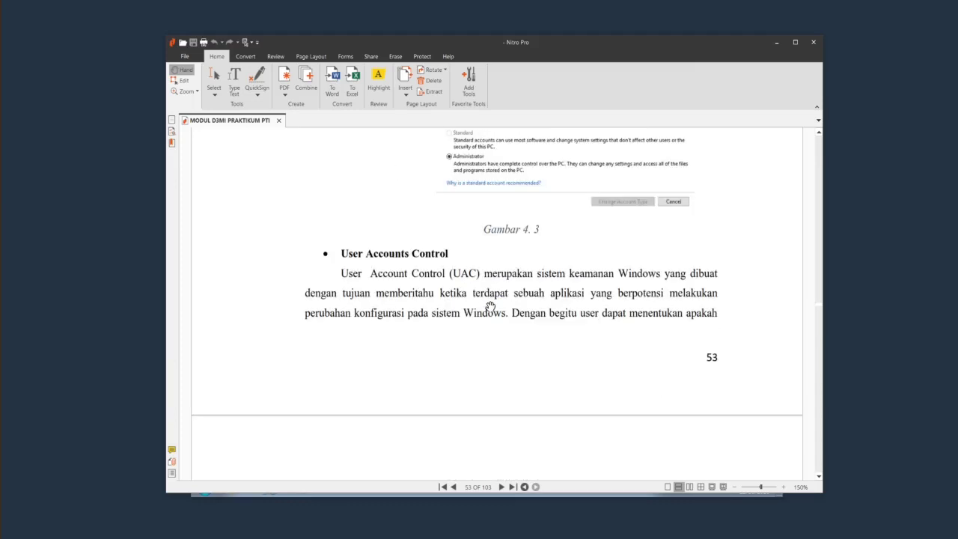
pyautogui.click(775, 46)
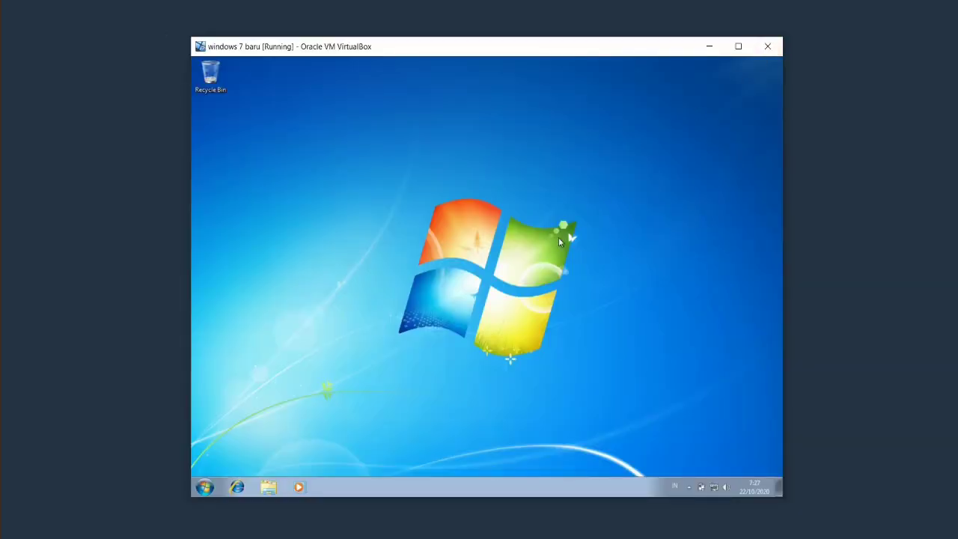